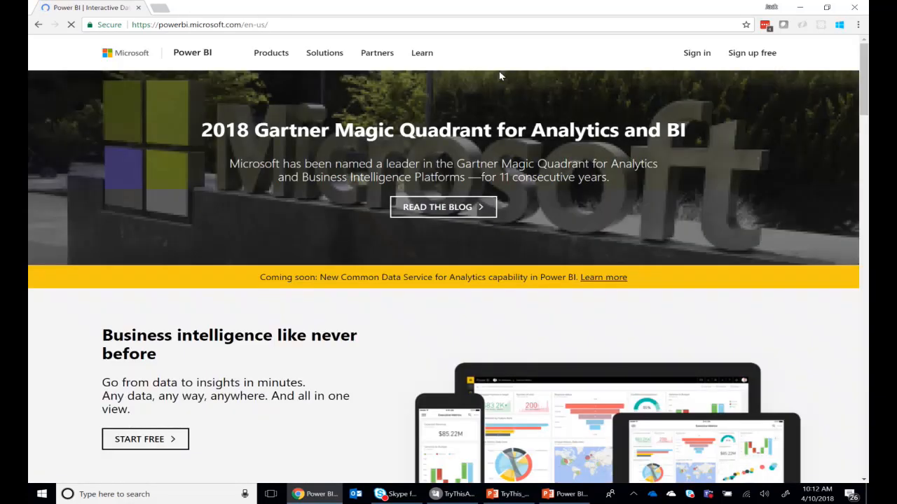
# Sign in to the Power BI service and view the Office 365 app launcher
pyautogui.click(695, 53)
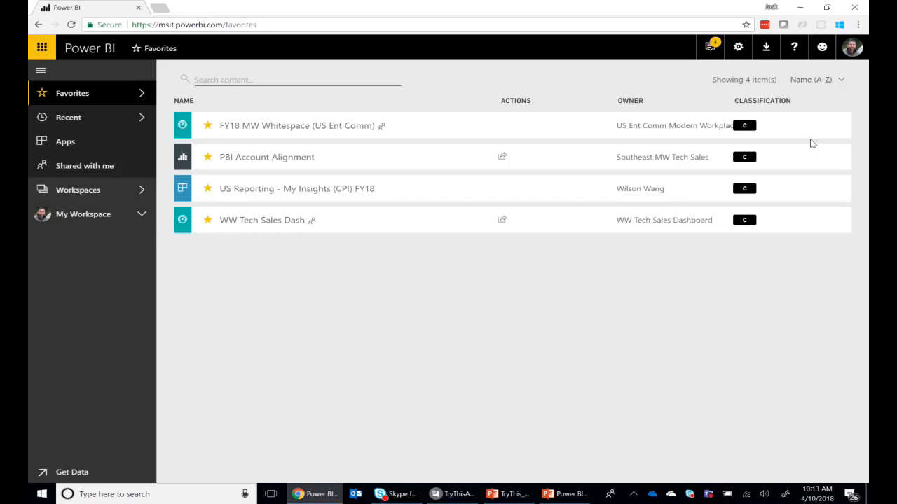
pyautogui.click(43, 49)
pyautogui.click(43, 49)
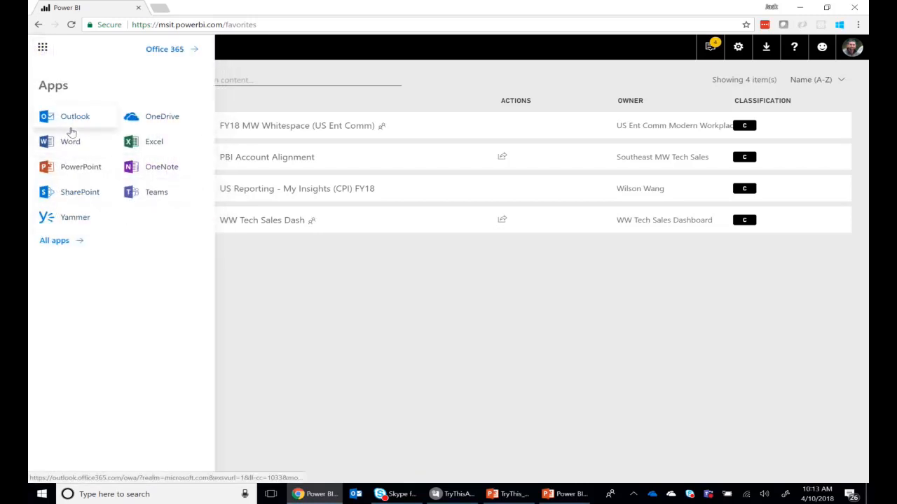
pyautogui.click(294, 279)
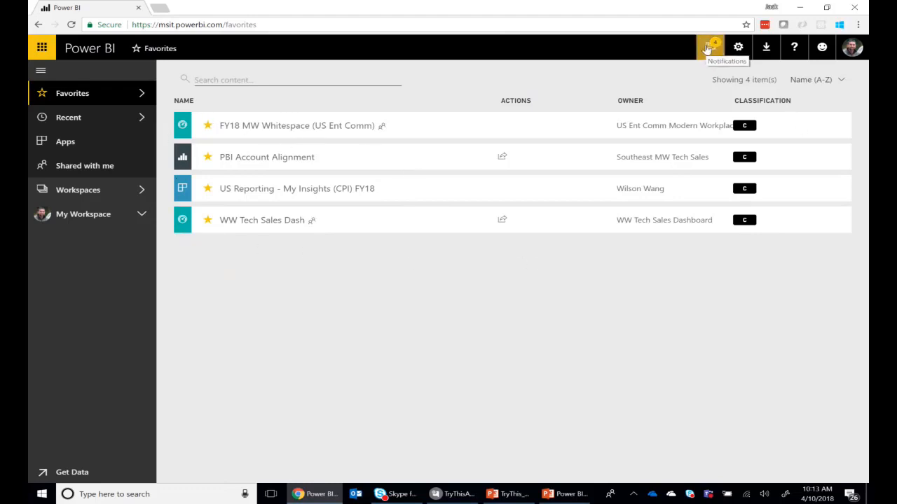
# View the available Power BI downloads, and look through the recent and favorite content lists
pyautogui.click(769, 49)
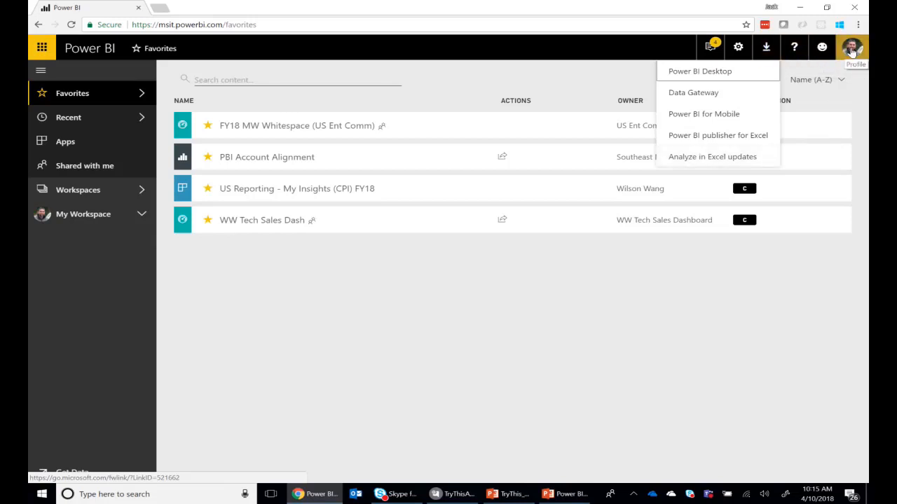
pyautogui.click(117, 99)
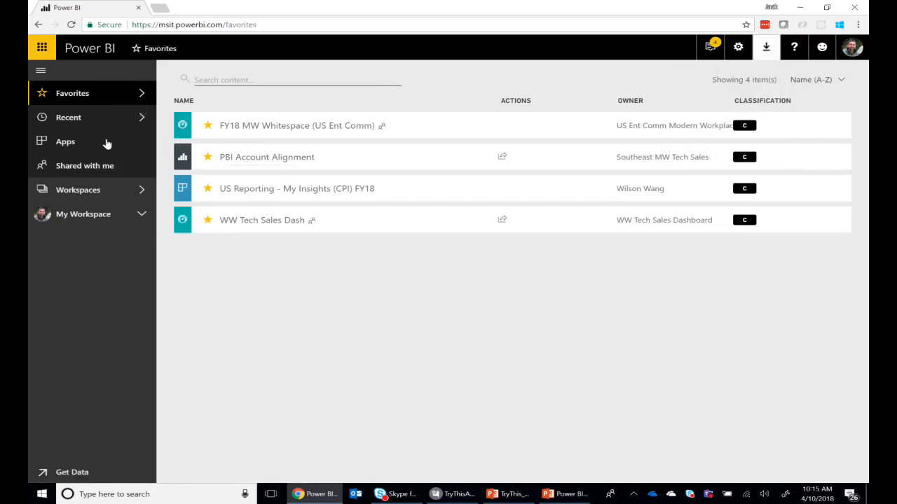
pyautogui.click(70, 121)
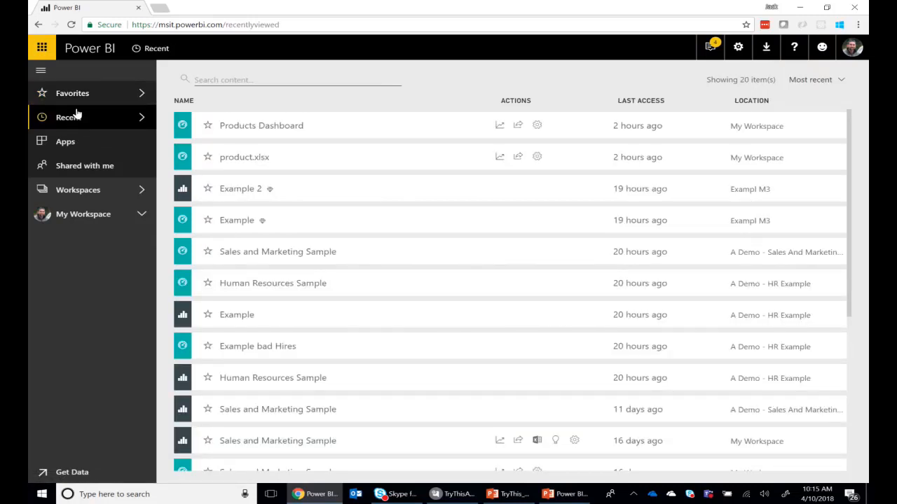
pyautogui.click(85, 97)
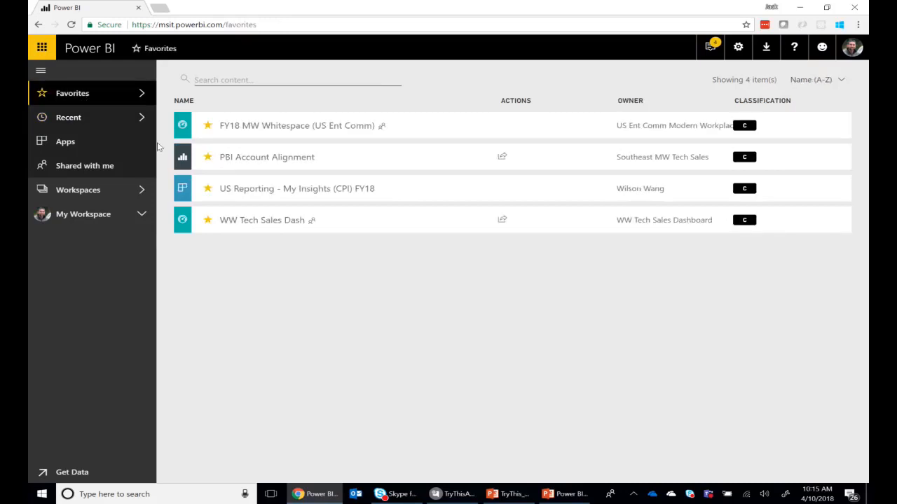
# Start a new app workspace and name it 1A TryThisATWork
pyautogui.click(80, 191)
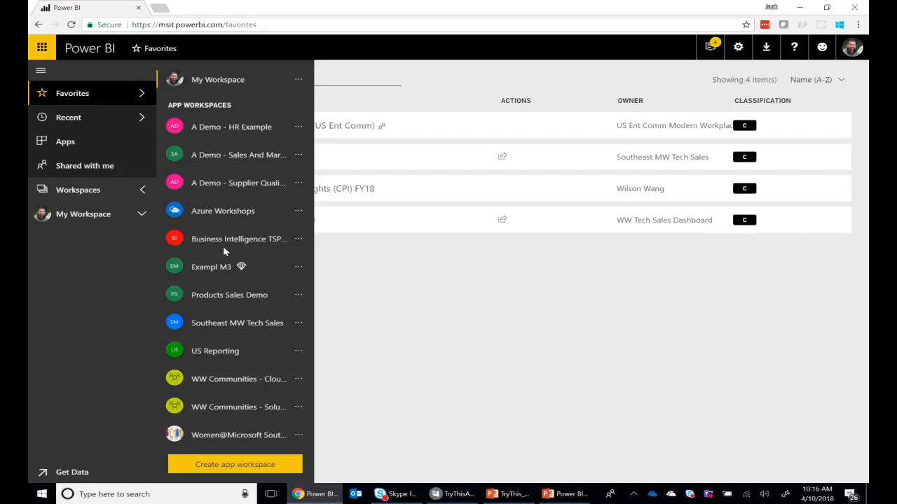
pyautogui.click(244, 466)
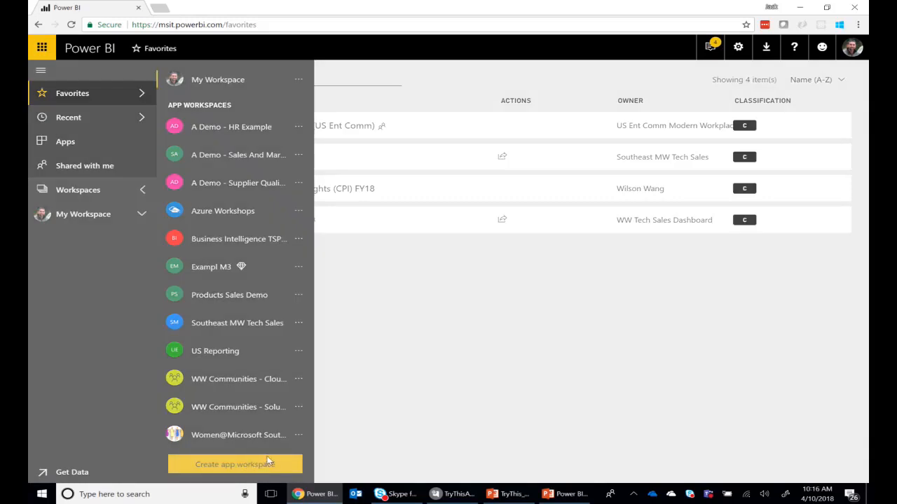
pyautogui.click(593, 133)
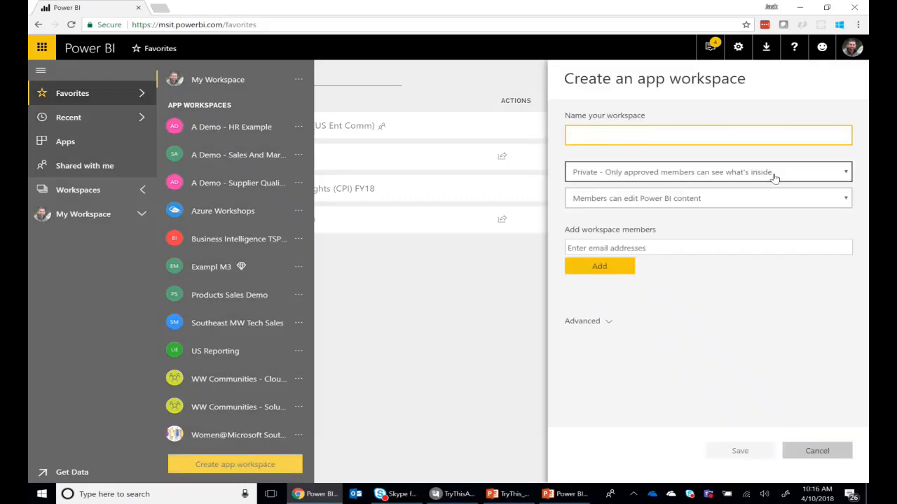
pyautogui.write('1')
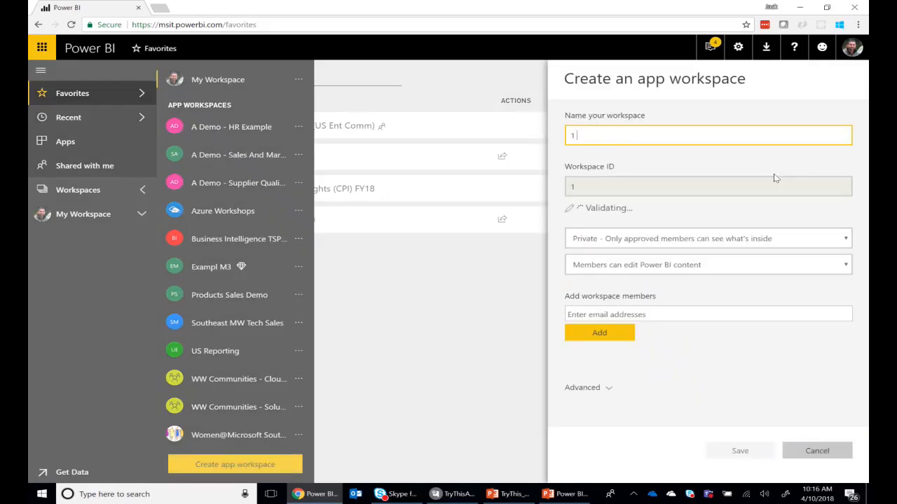
pyautogui.press('BackSpace')
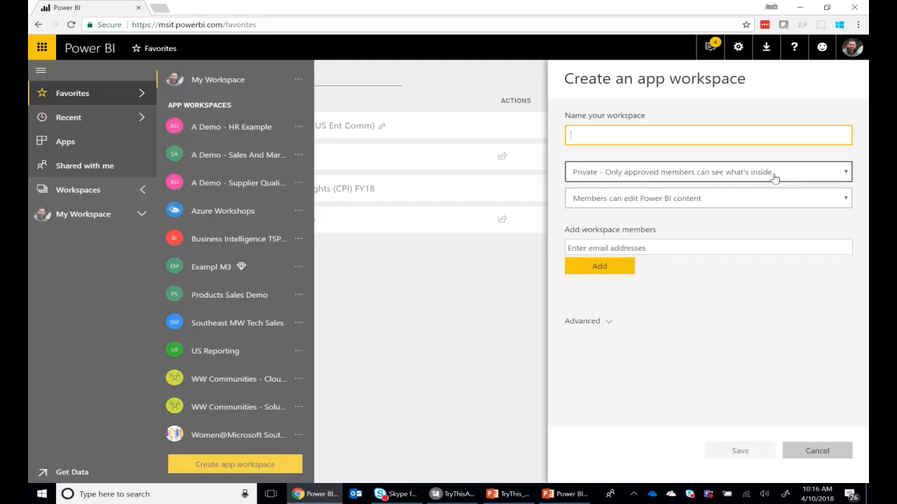
pyautogui.write('1A')
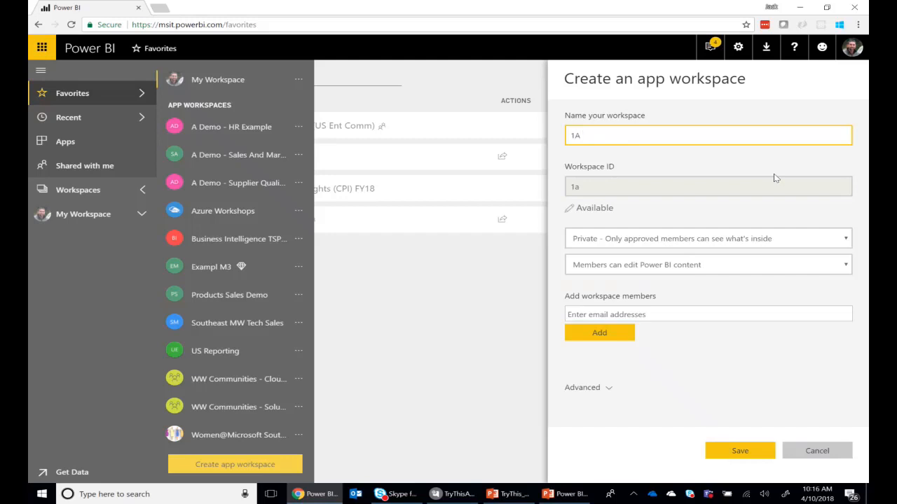
pyautogui.write(' TryThisad')
pyautogui.press('BackSpace')
pyautogui.press('BackSpace')
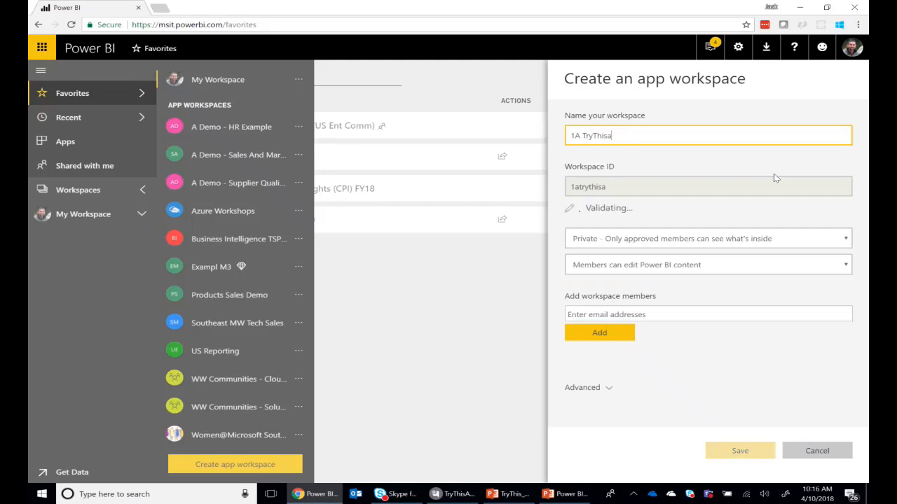
pyautogui.write('ATWork')
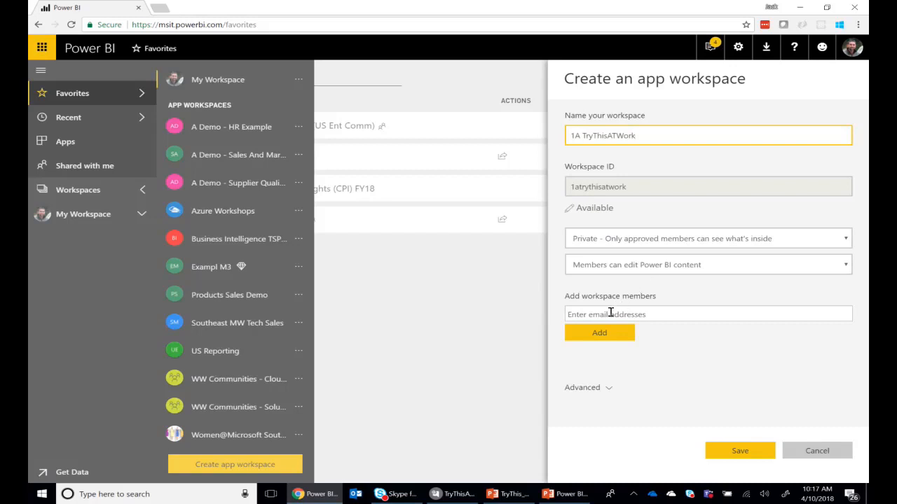
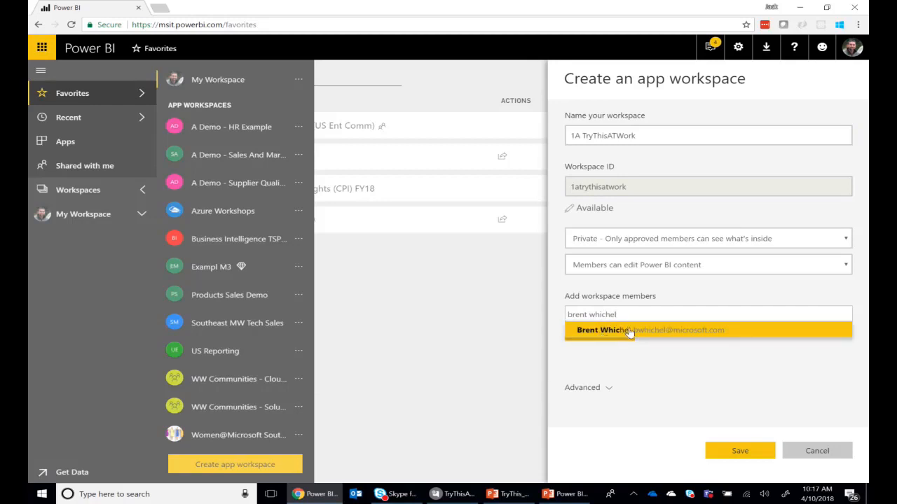
# Find a colleague by full name and enter them as a member of the new workspace
pyautogui.click(634, 336)
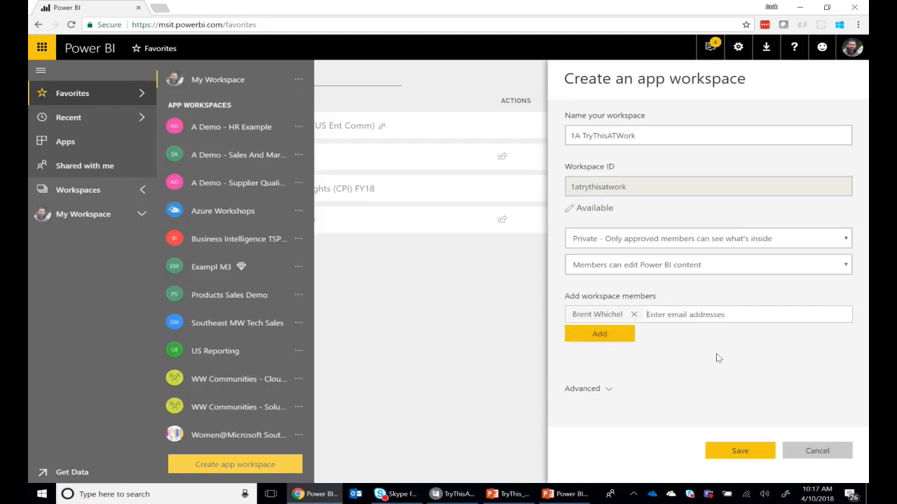
# Check the member permission options, keep "Members can edit Power BI content", and save the workspace
pyautogui.click(646, 267)
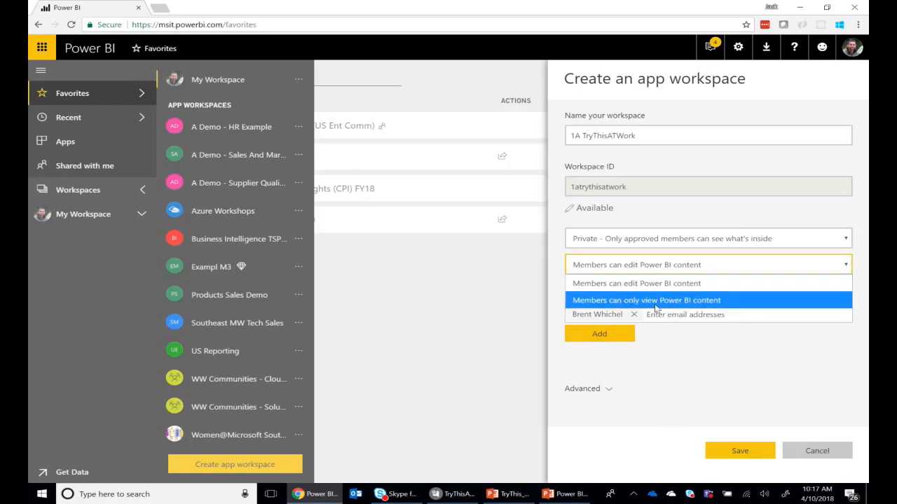
pyautogui.click(728, 378)
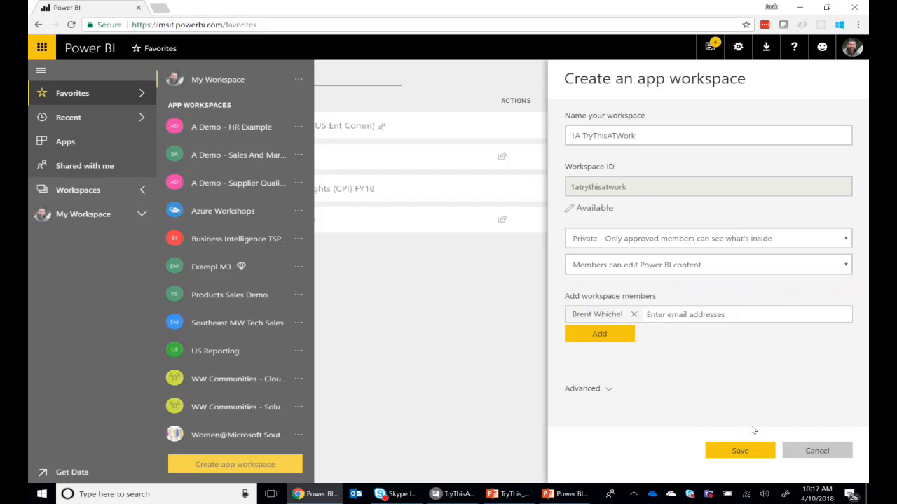
pyautogui.click(747, 450)
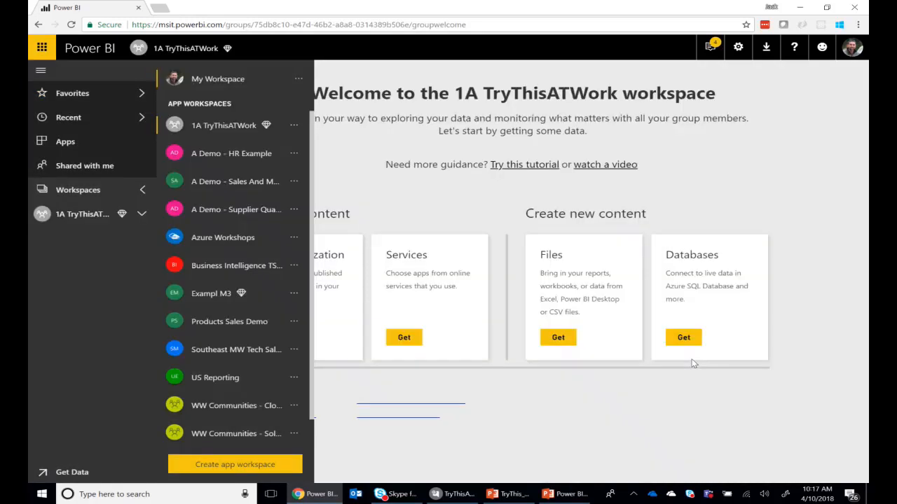
# View the content categories of the 1A TryThisATWork workspace and switch to My Workspace
pyautogui.click(141, 215)
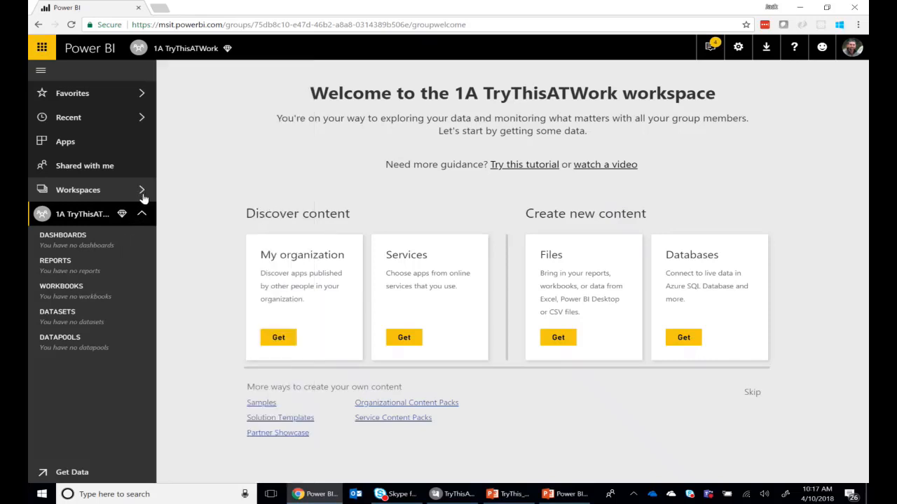
pyautogui.click(142, 190)
pyautogui.click(141, 196)
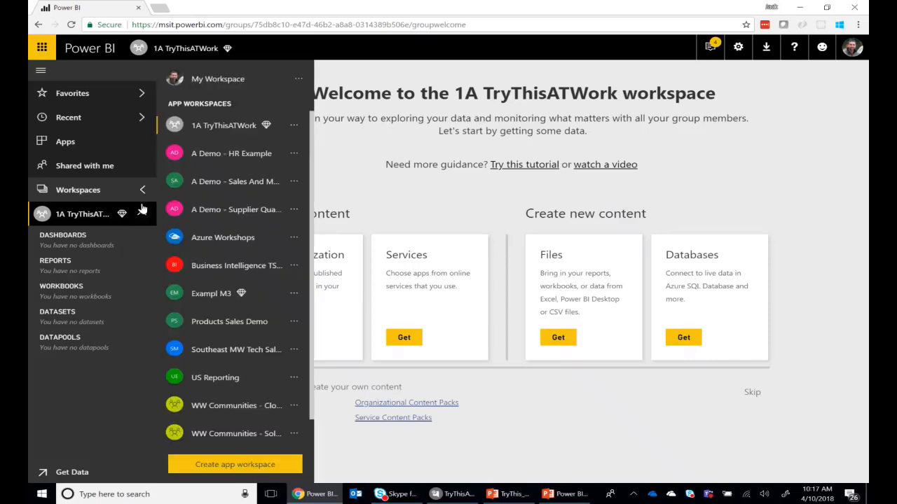
pyautogui.click(213, 82)
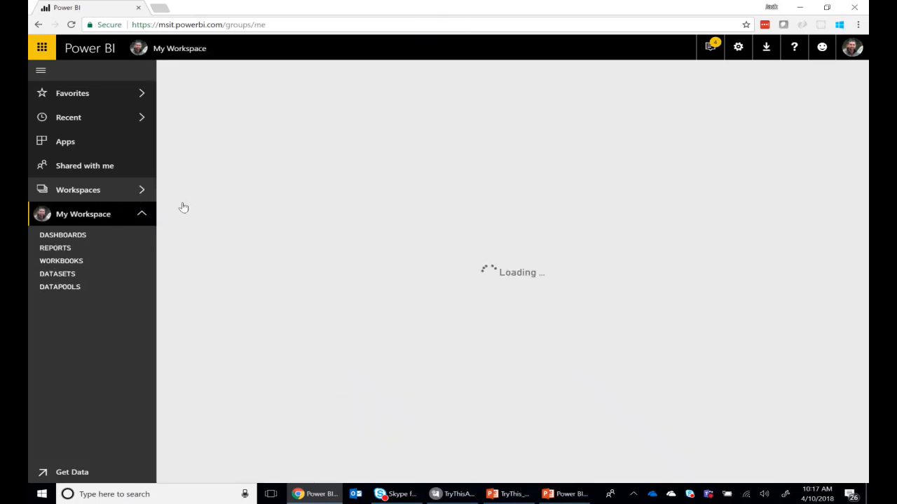
# Turn off dedicated capacity for the 1A TryThisATWork workspace and remove it from Premium
pyautogui.click(143, 192)
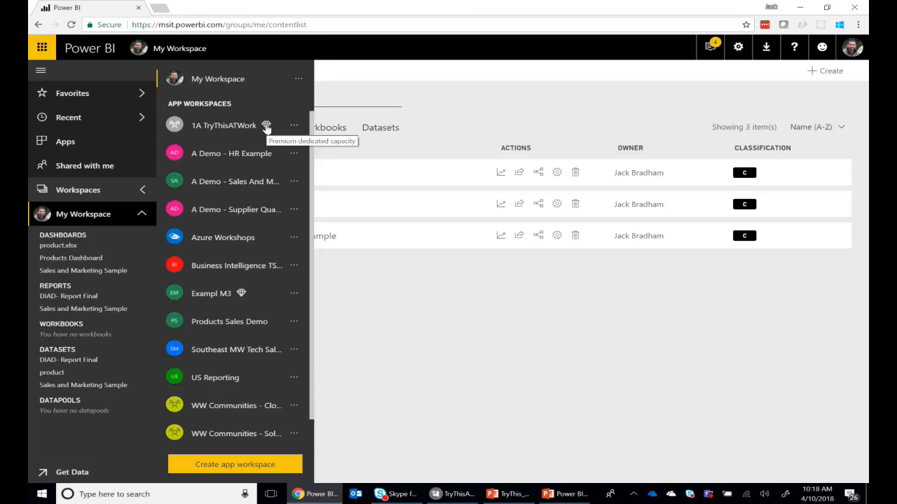
pyautogui.click(293, 126)
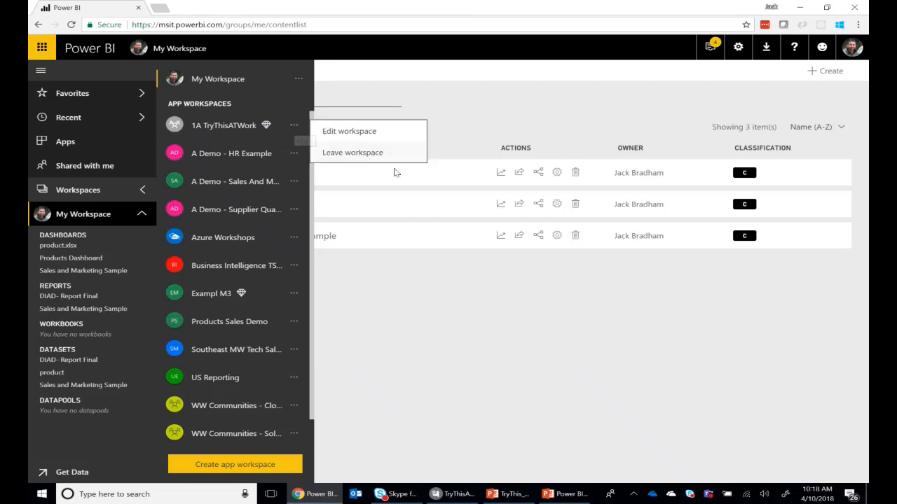
pyautogui.click(361, 134)
pyautogui.click(587, 340)
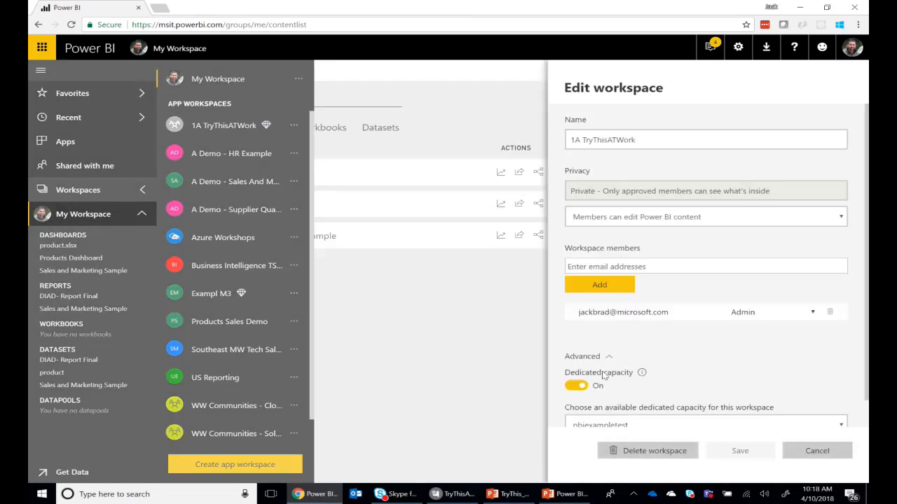
pyautogui.click(574, 387)
pyautogui.click(740, 451)
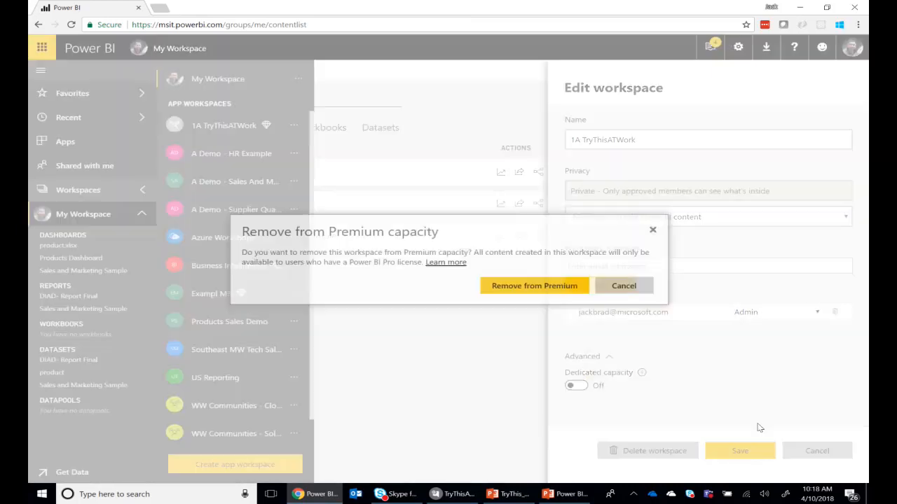
pyautogui.click(513, 286)
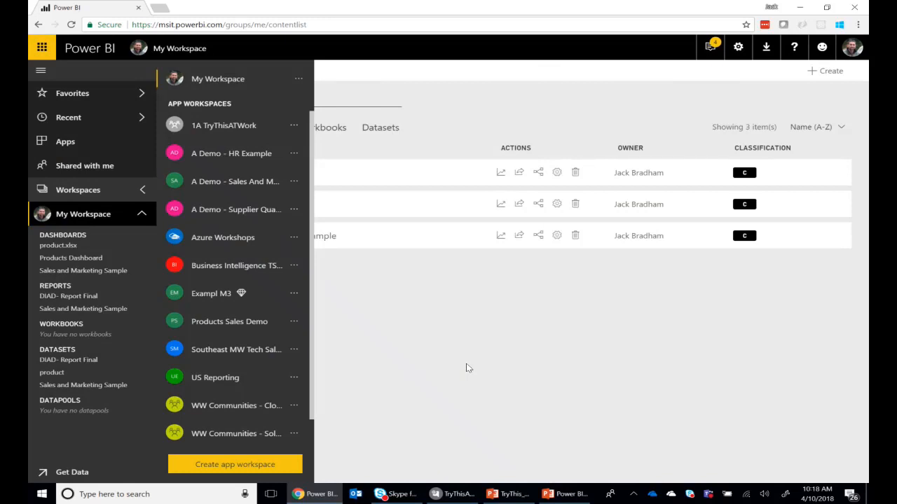
# Open the 1A TryThisATWork workspace and point out its empty workbooks section
pyautogui.click(231, 129)
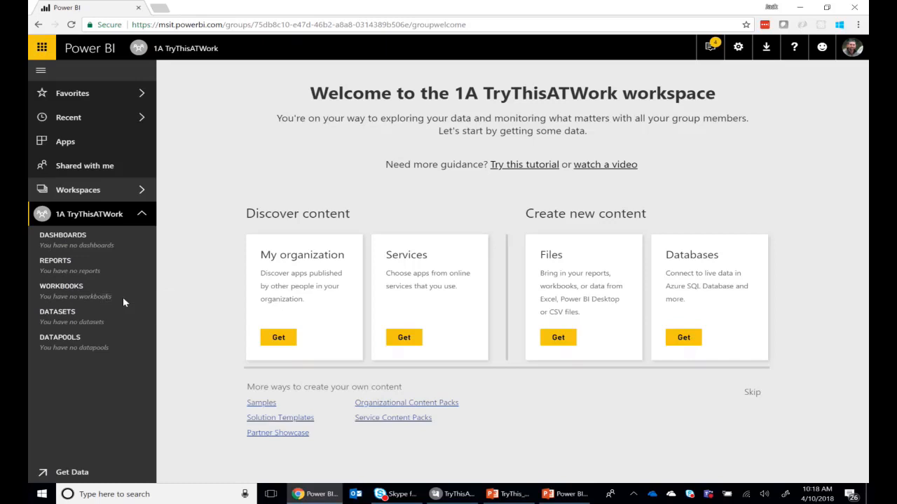
pyautogui.moveTo(112, 298); pyautogui.dragTo(41, 298)
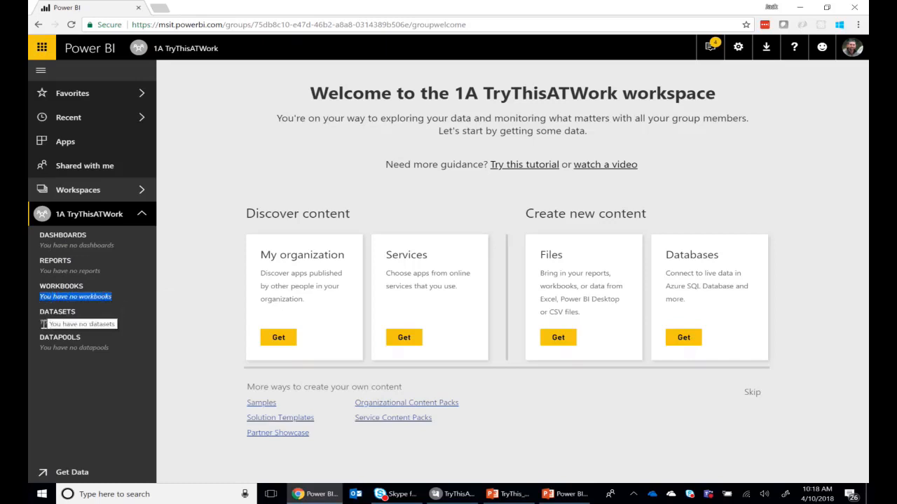
pyautogui.click(279, 339)
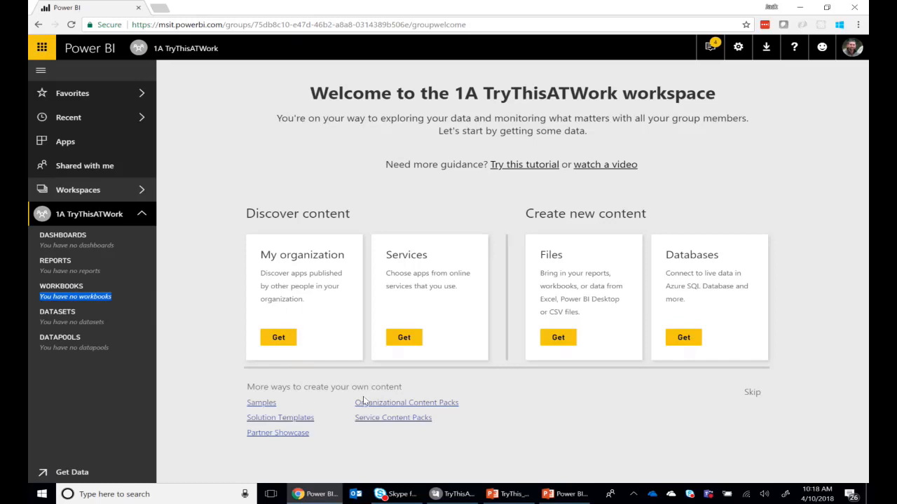
# Import the Excel data from the local file product.xlsx in the desktop's Data folder and dismiss the dataset notification
pyautogui.click(559, 340)
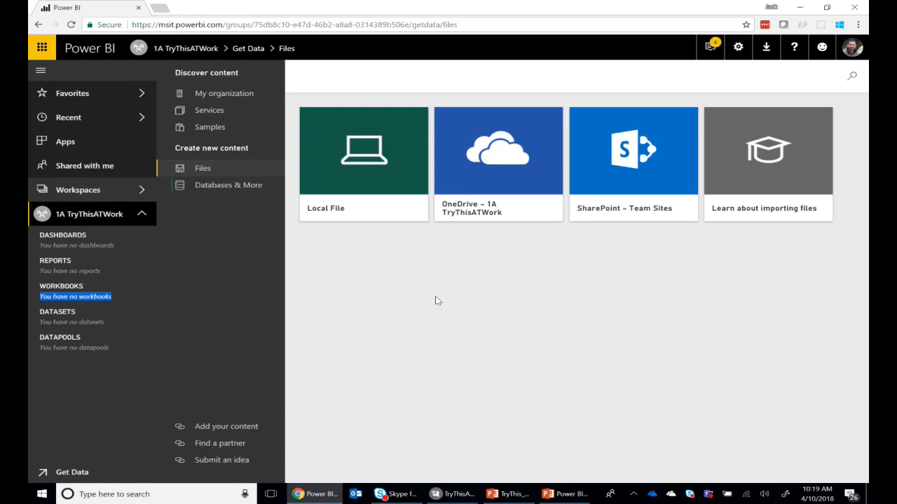
pyautogui.click(377, 161)
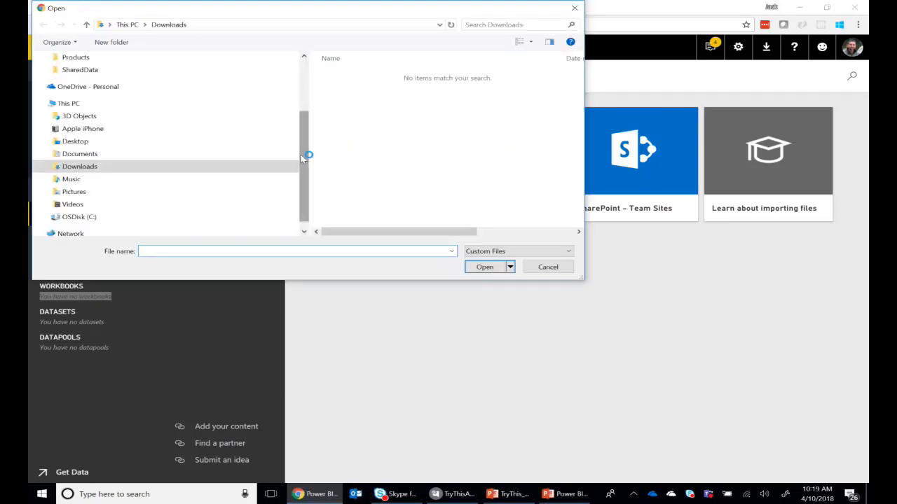
pyautogui.moveTo(306, 161)
pyautogui.mouseDown()
pyautogui.moveTo(326, 100)
pyautogui.moveTo(316, 148)
pyautogui.mouseUp()
pyautogui.click(75, 166)
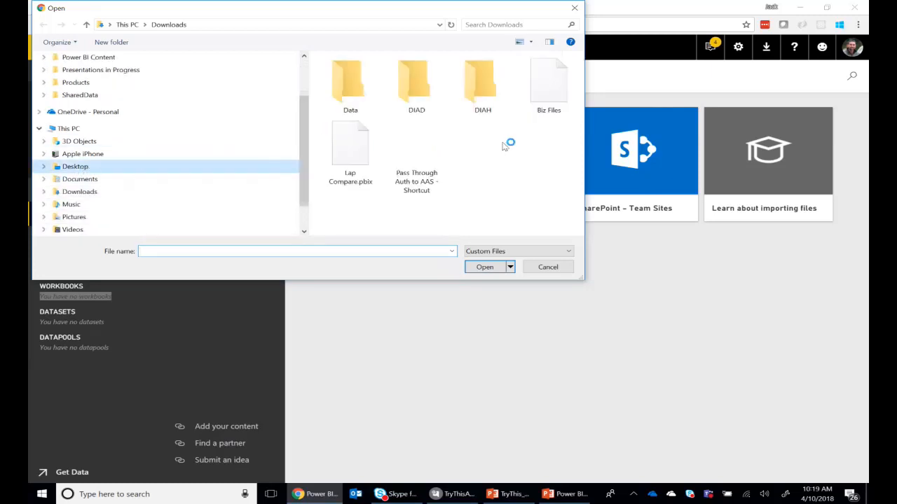
pyautogui.doubleClick(350, 84)
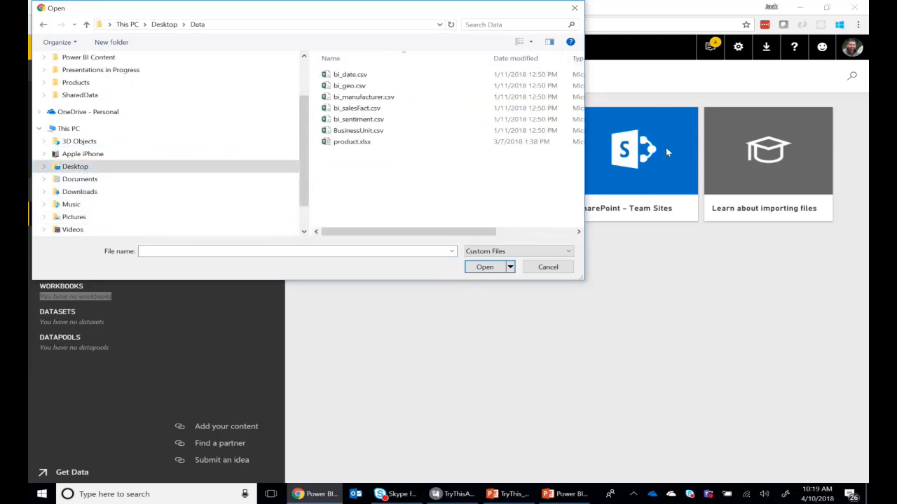
pyautogui.click(359, 143)
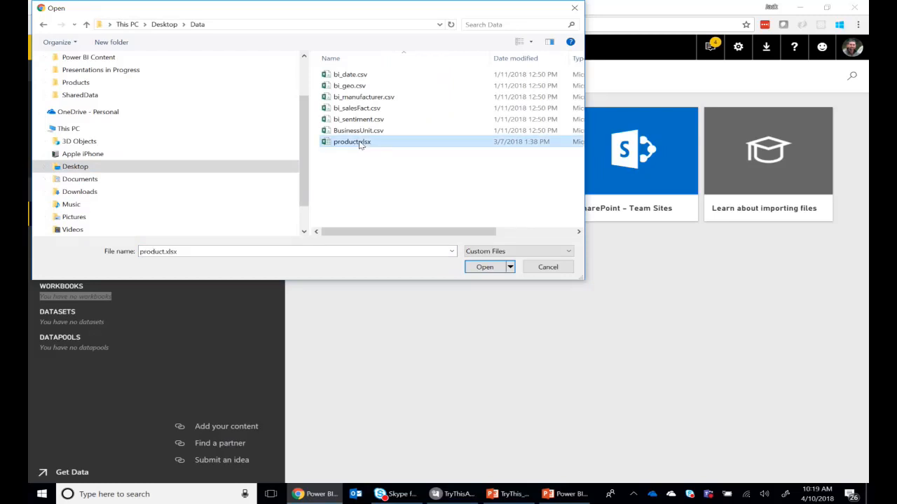
pyautogui.click(485, 267)
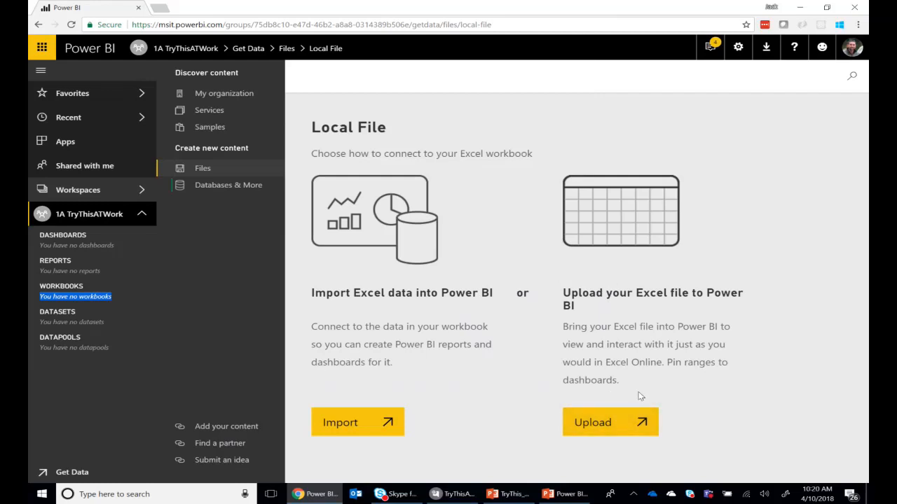
pyautogui.click(358, 423)
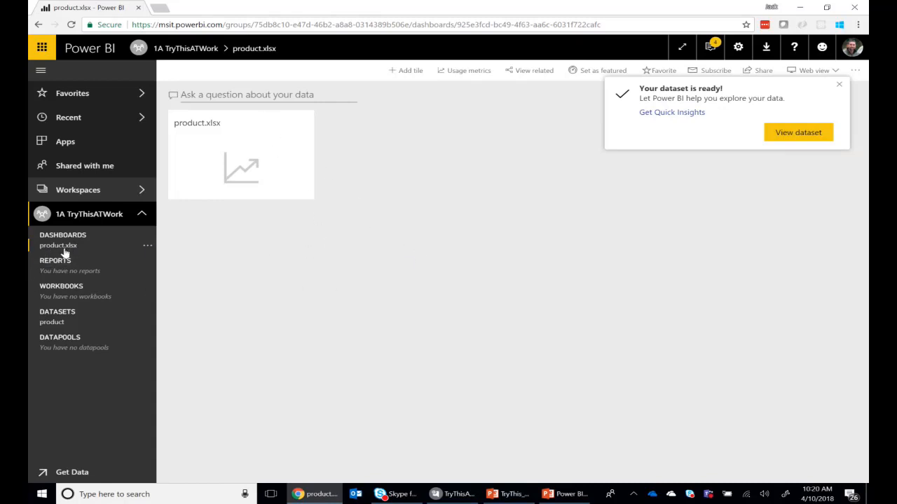
pyautogui.click(838, 88)
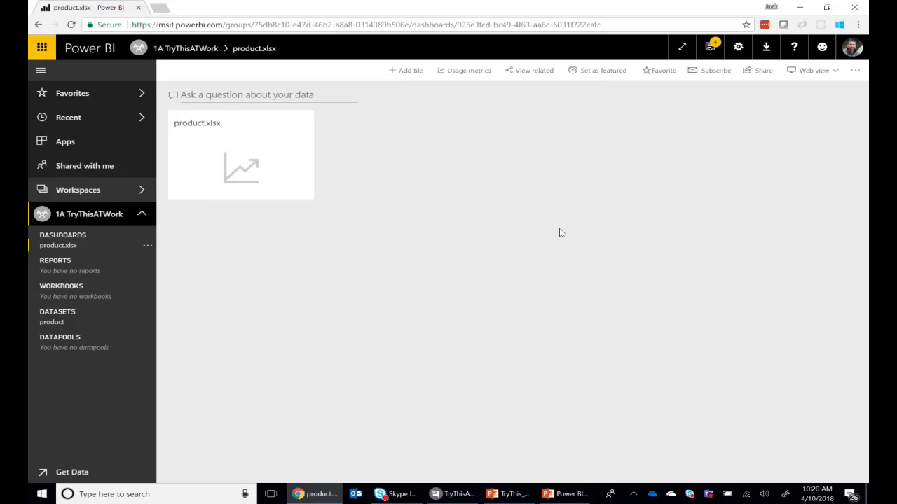
# Ask the product.xlsx dashboard's Q&A for "Count of products"
pyautogui.click(242, 95)
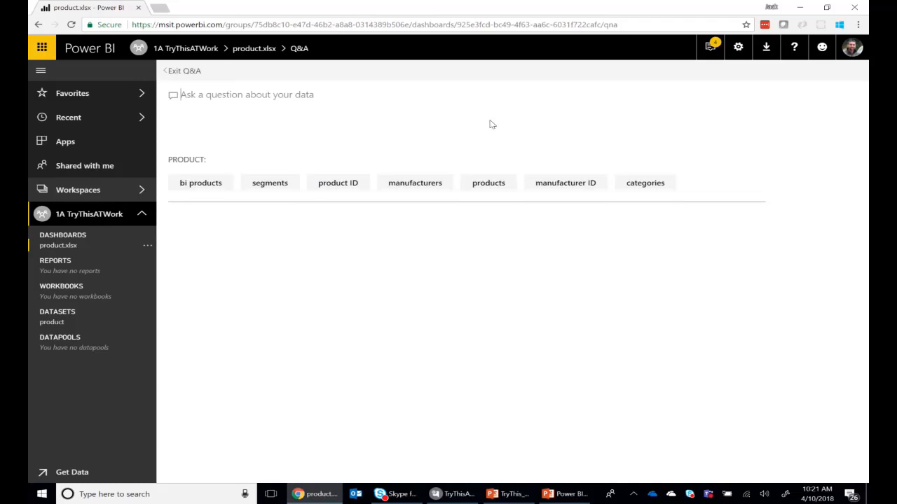
pyautogui.click(191, 72)
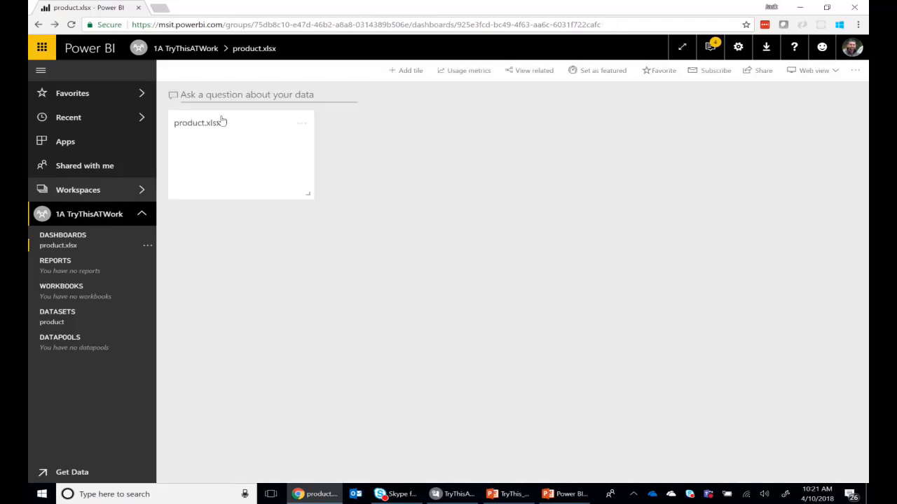
pyautogui.click(210, 95)
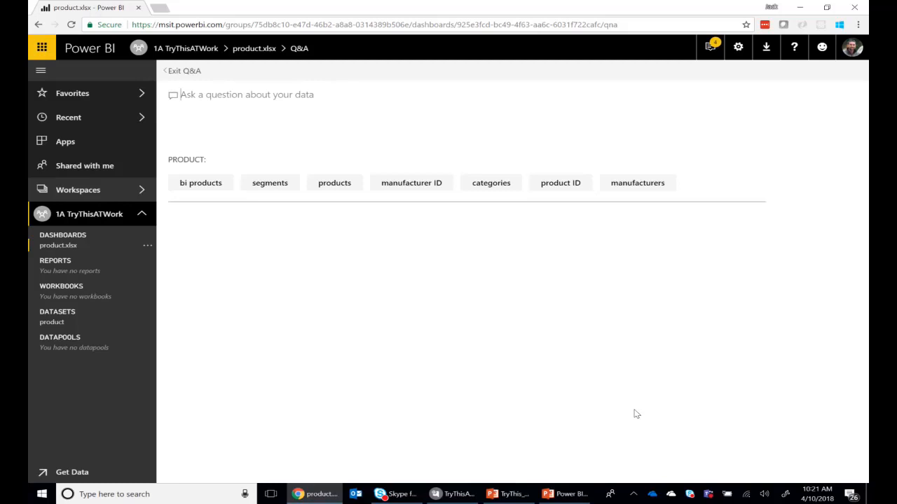
pyautogui.write('Count ')
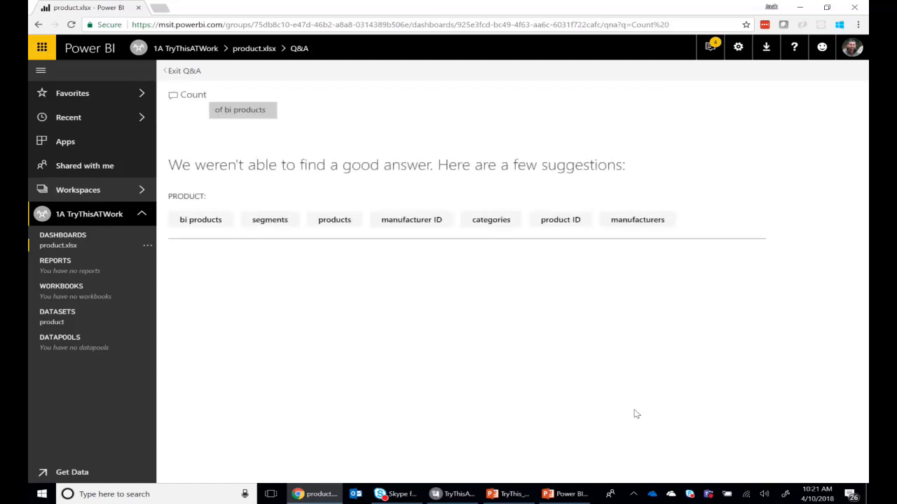
pyautogui.write('of ')
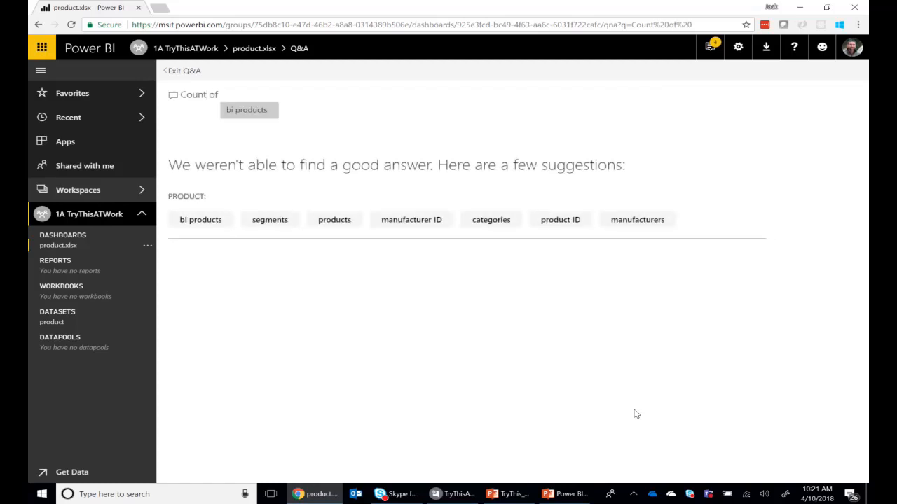
pyautogui.write('prod')
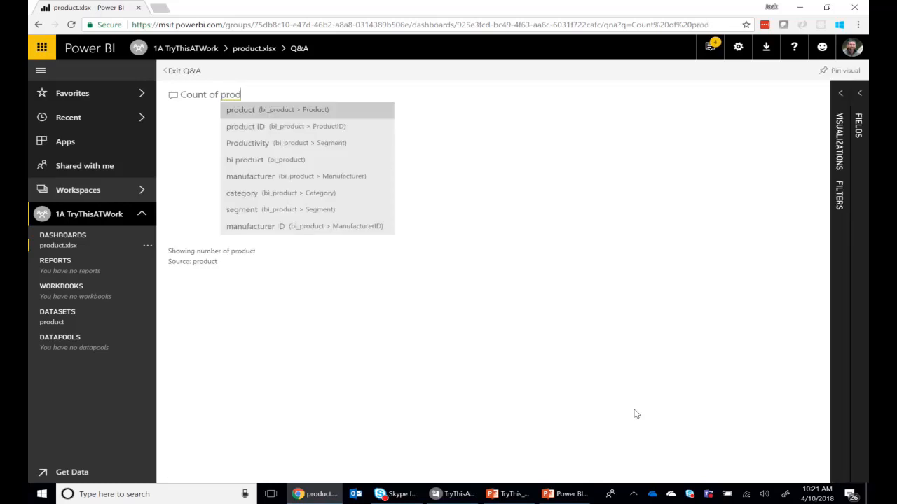
pyautogui.write('ucts')
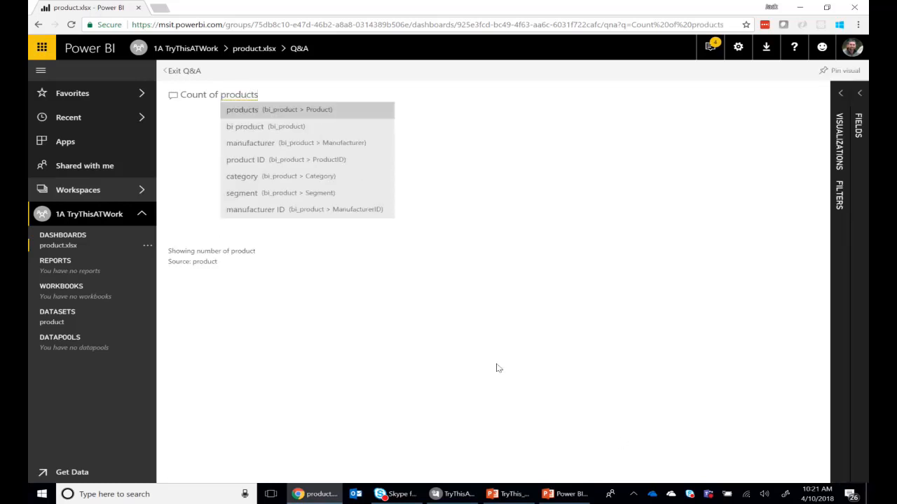
pyautogui.click(253, 117)
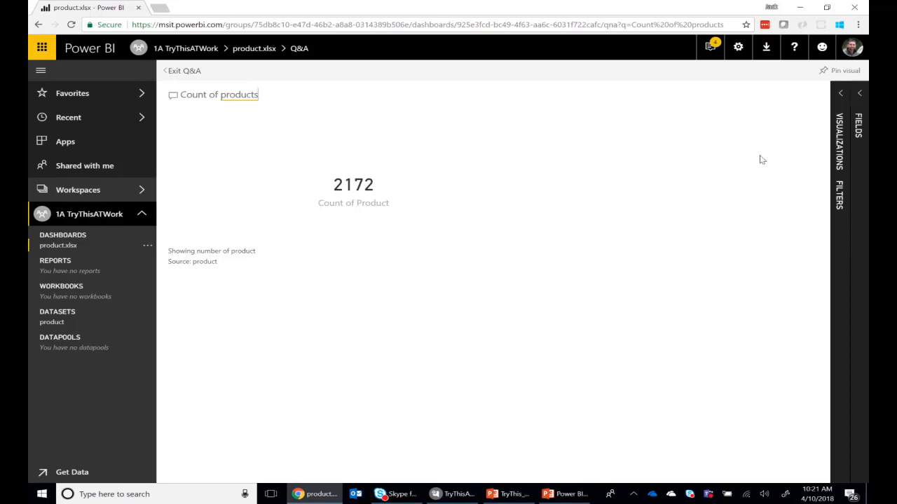
# Pin the product count visual to a new dashboard named Products and dismiss the notification
pyautogui.click(841, 73)
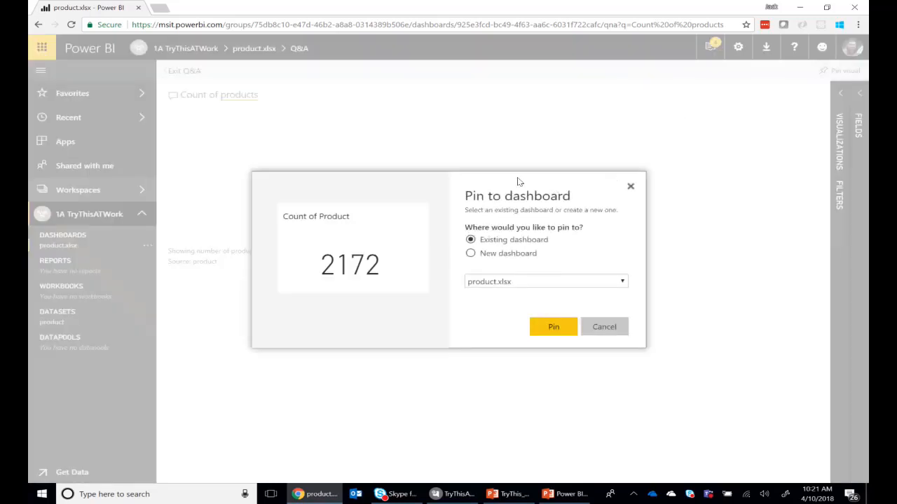
pyautogui.moveTo(518, 183); pyautogui.dragTo(633, 270)
pyautogui.click(590, 256)
pyautogui.click(474, 256)
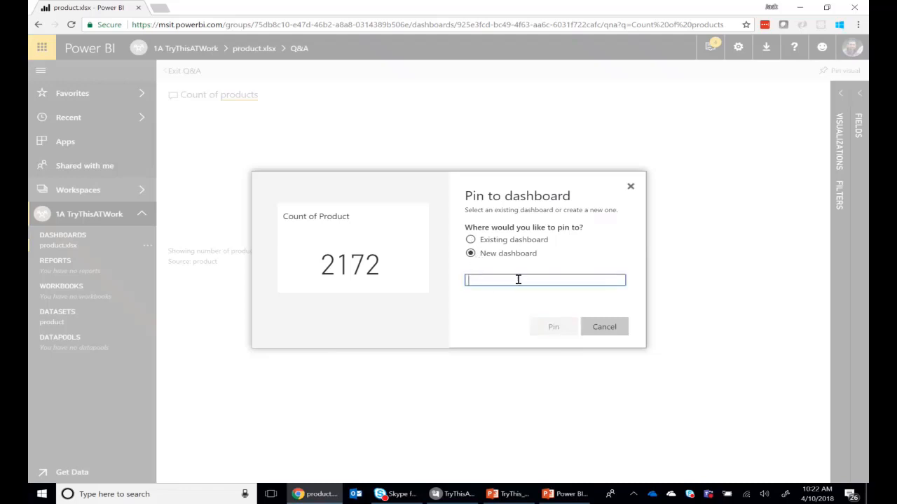
pyautogui.write('Pr')
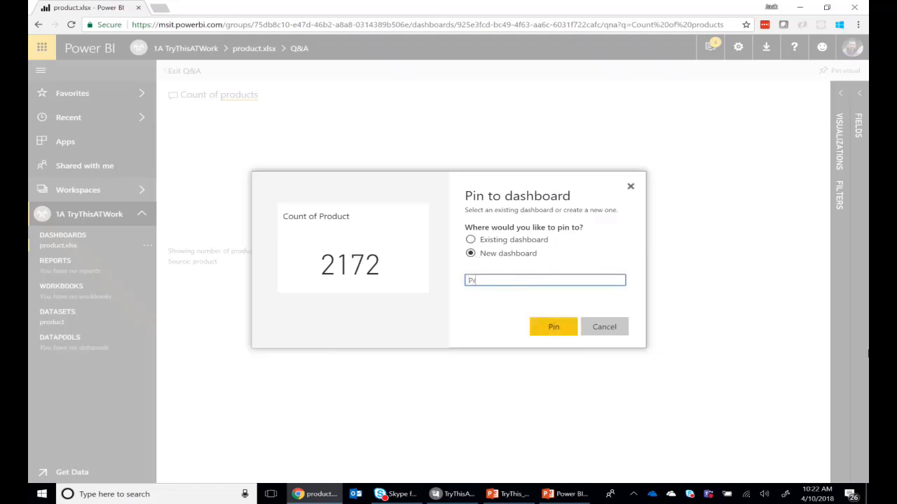
pyautogui.write('oducts Dashbo')
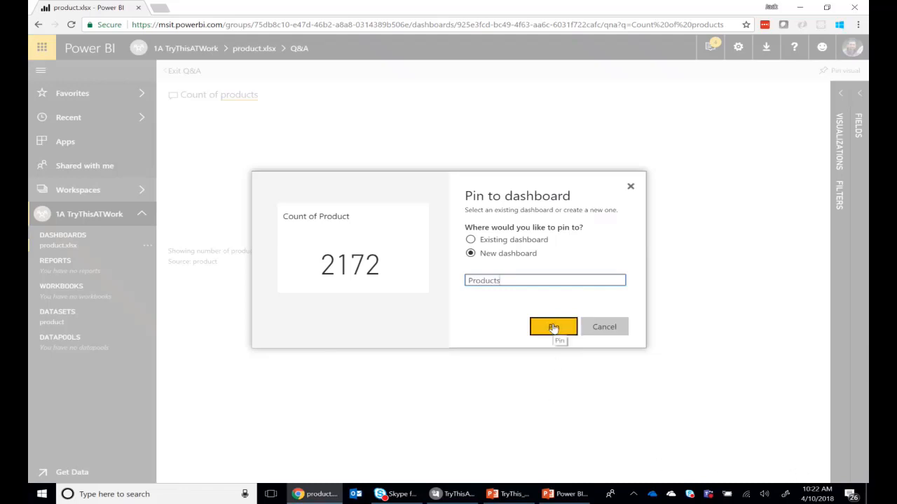
pyautogui.click(554, 327)
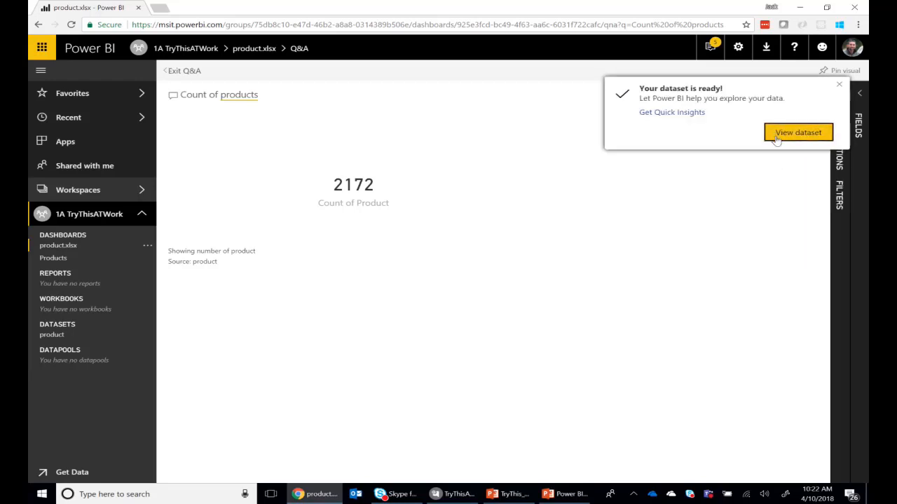
pyautogui.click(838, 89)
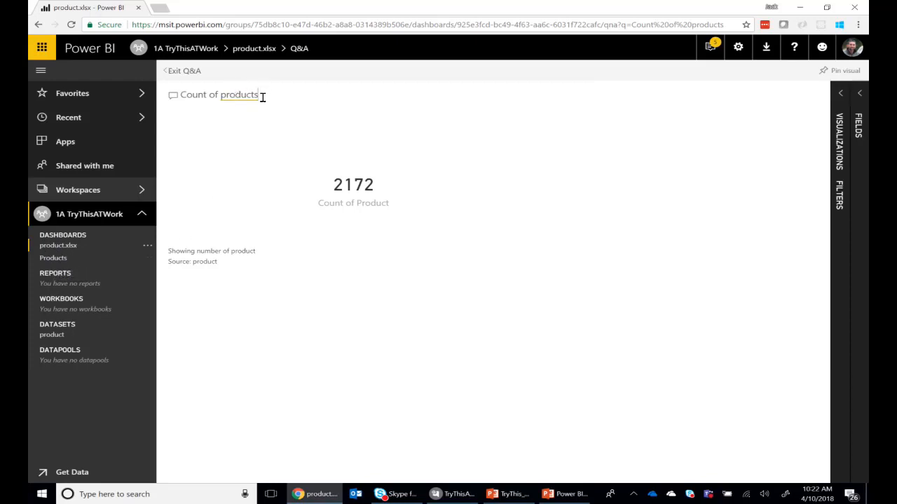
# Extend the Q&A question to "Count of products by segment" and look through the resulting bar chart
pyautogui.moveTo(263, 97); pyautogui.dragTo(144, 92)
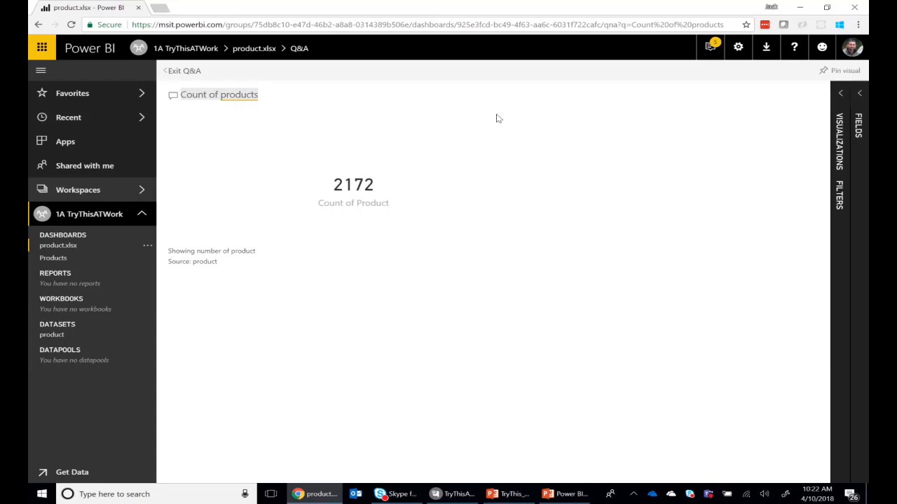
pyautogui.click(279, 94)
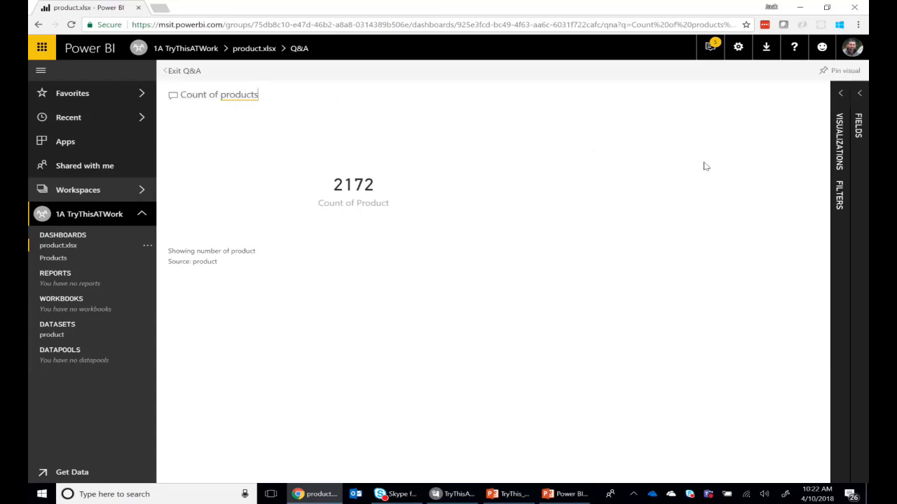
pyautogui.write('by se')
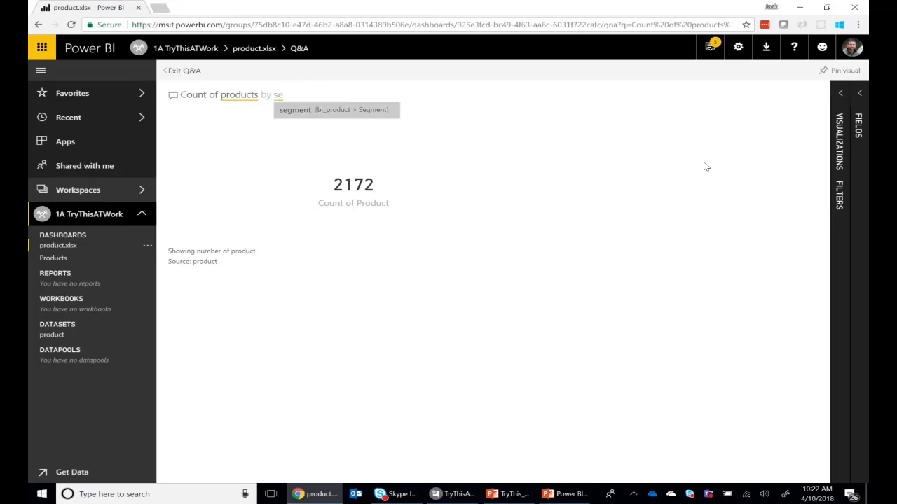
pyautogui.click(289, 113)
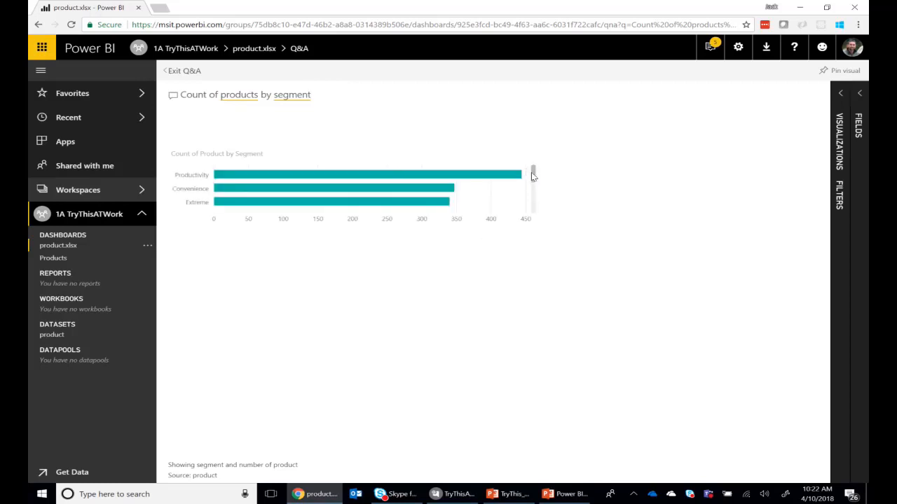
pyautogui.moveTo(532, 176); pyautogui.dragTo(539, 158)
# Pin the count by segment chart to the existing Products dashboard and dismiss the notifications
pyautogui.click(835, 71)
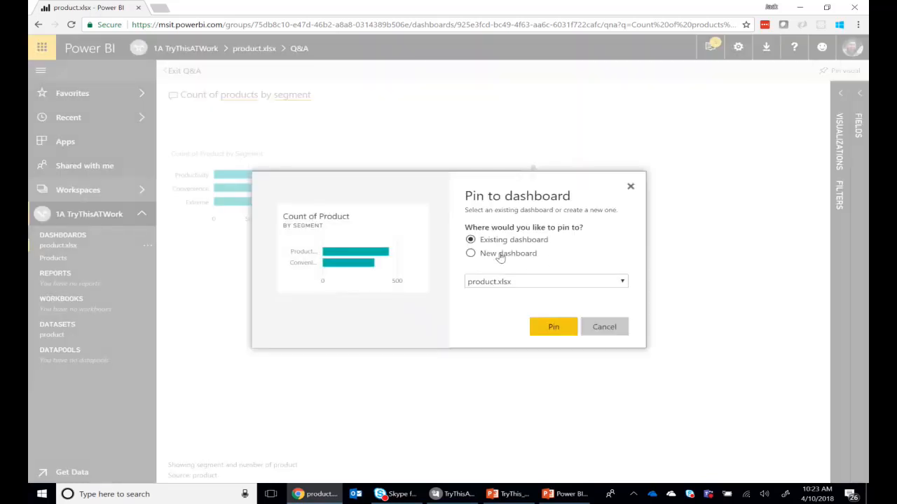
pyautogui.click(506, 283)
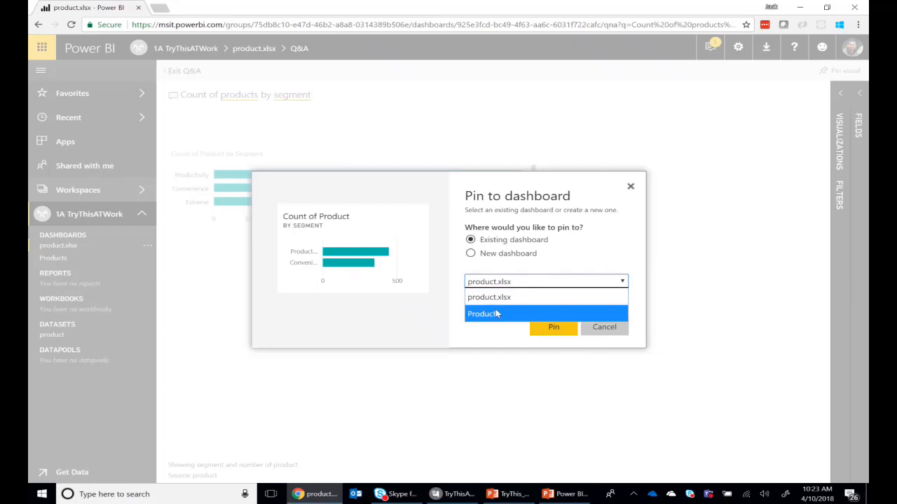
pyautogui.click(494, 315)
pyautogui.click(553, 328)
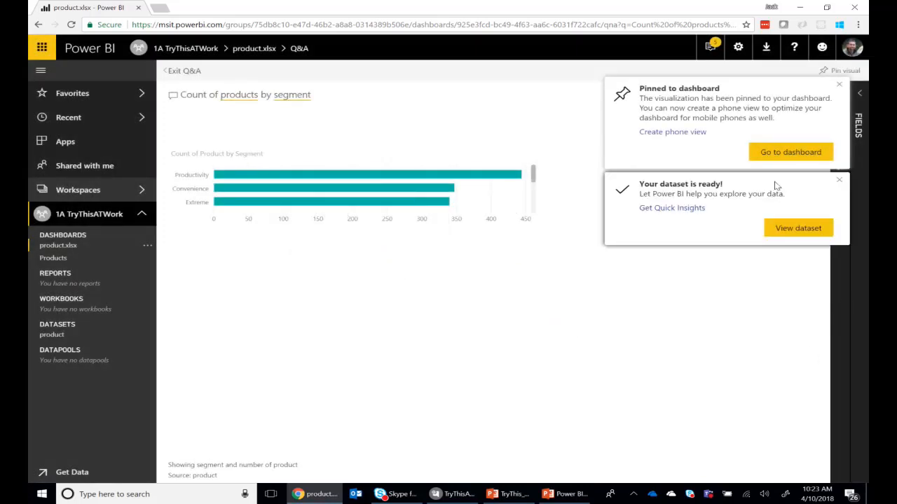
pyautogui.click(842, 184)
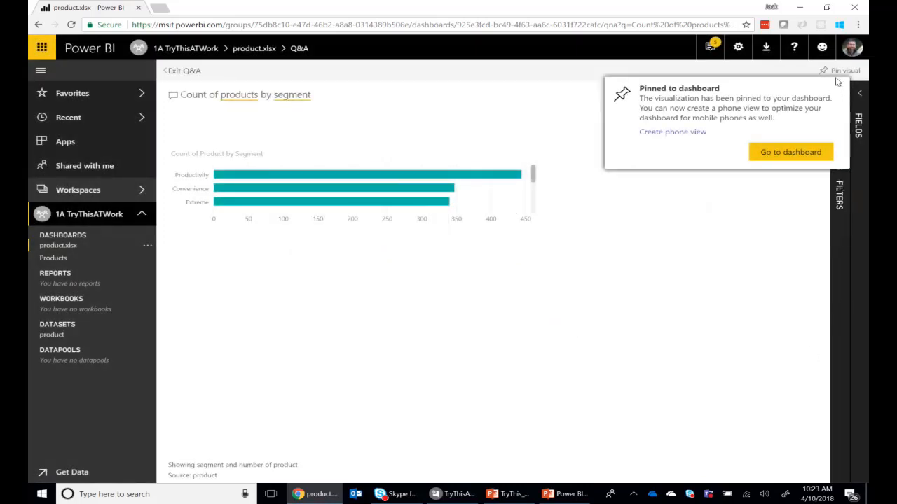
pyautogui.click(839, 84)
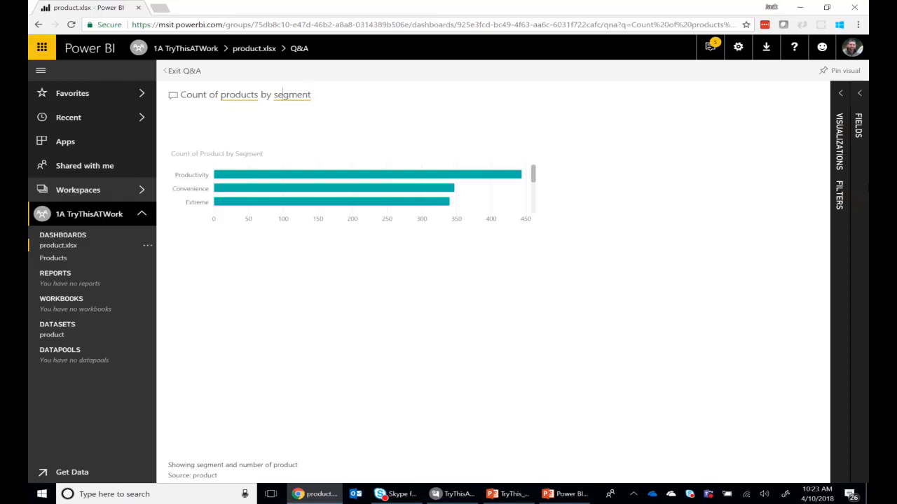
# Change the Q&A question to "Count of products by category"
pyautogui.moveTo(274, 95); pyautogui.dragTo(312, 95)
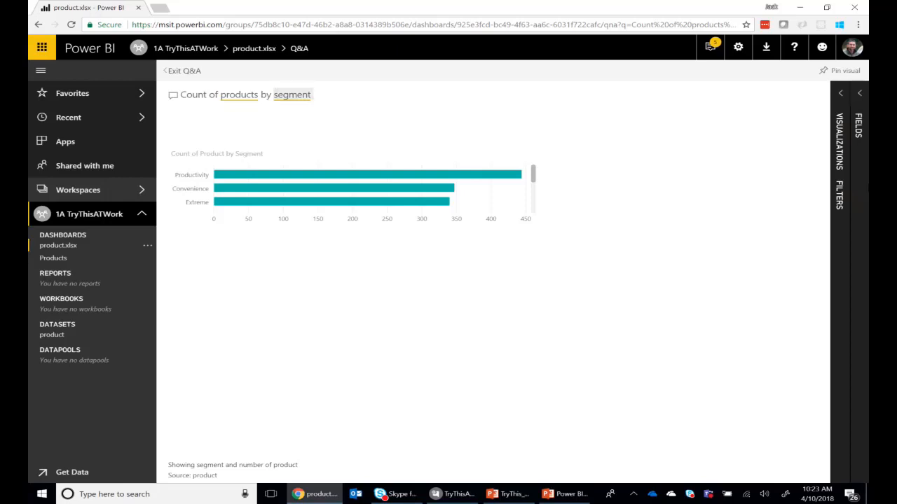
pyautogui.press('BackSpace')
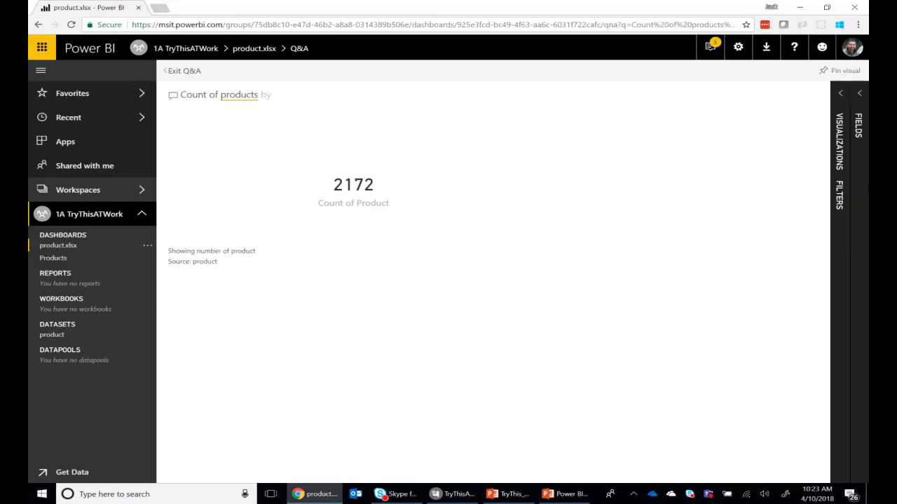
pyautogui.write('c')
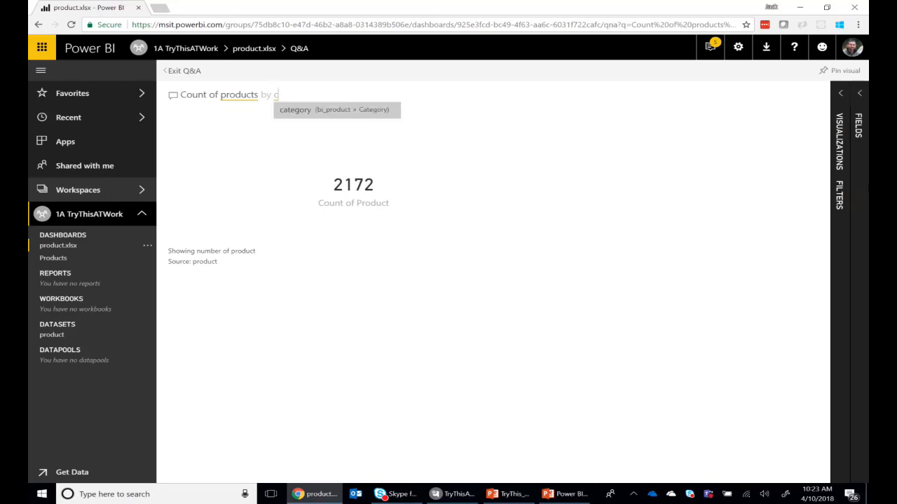
pyautogui.press('Return')
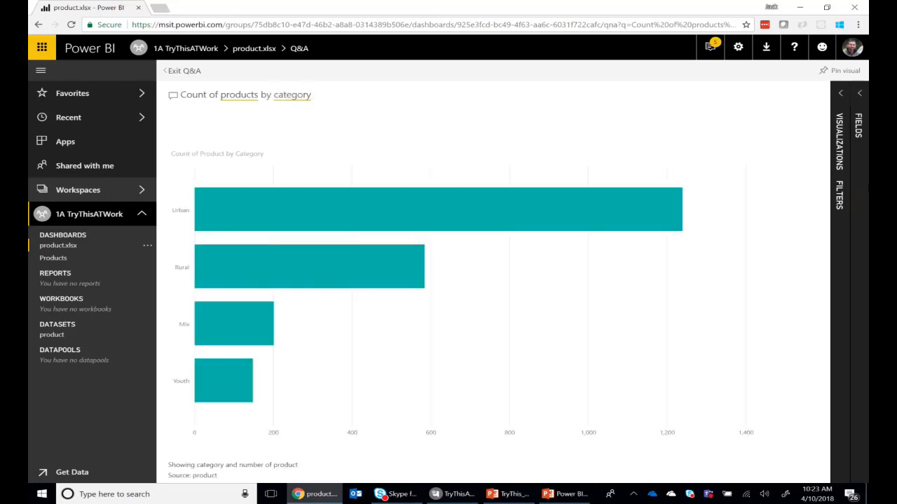
# Pin the count by category chart to the existing Products dashboard
pyautogui.click(841, 70)
pyautogui.click(497, 281)
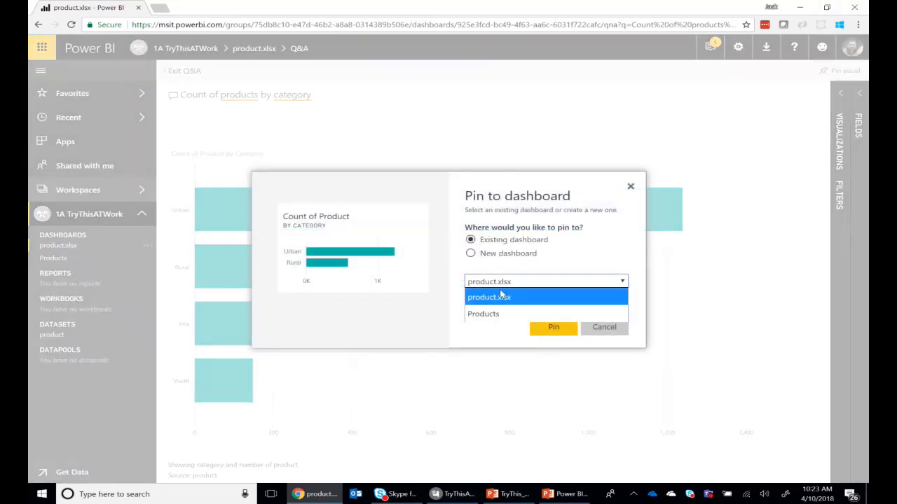
pyautogui.click(491, 314)
pyautogui.click(544, 329)
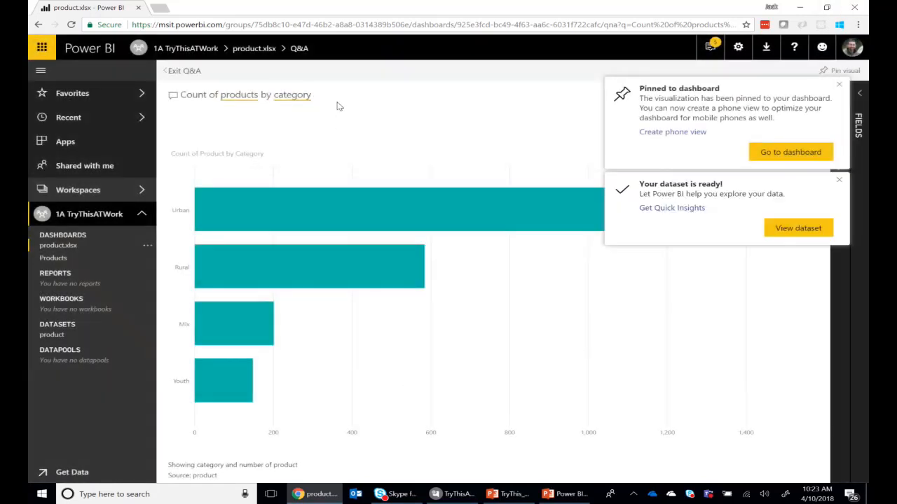
# Extend the Q&A question to "Count of products by category by segment"
pyautogui.write('by')
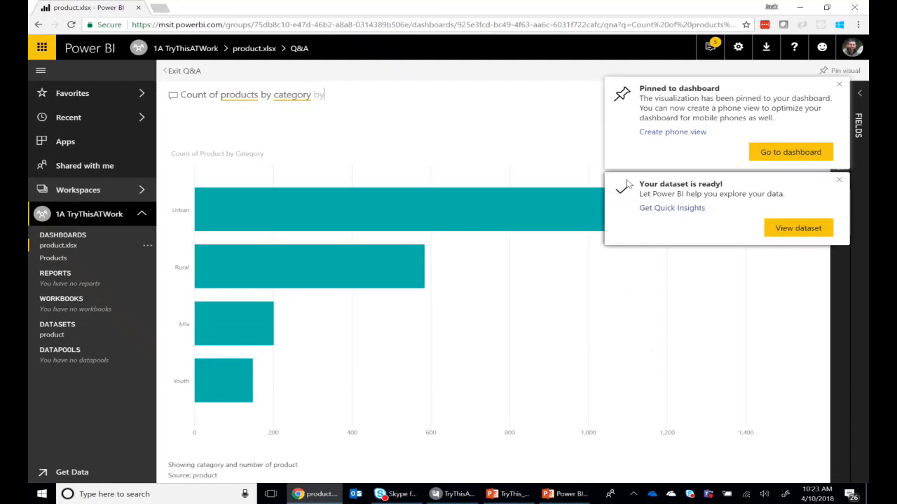
pyautogui.write(' s')
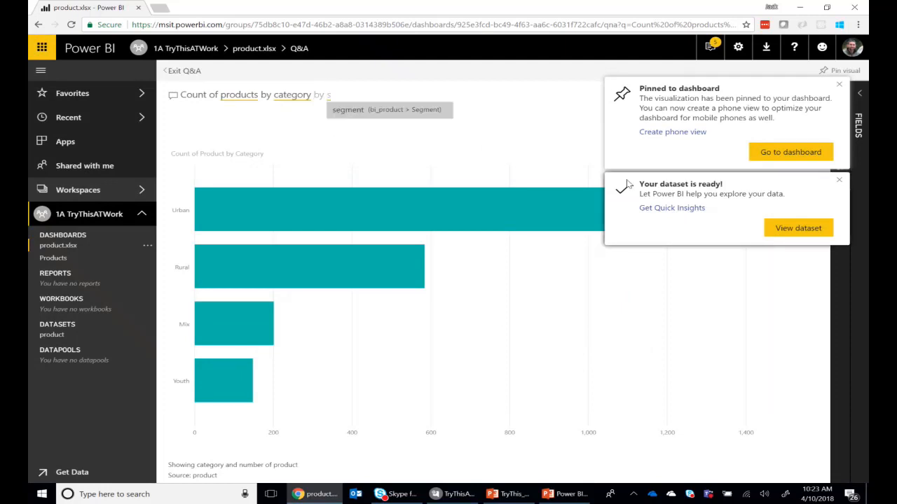
pyautogui.write('eg')
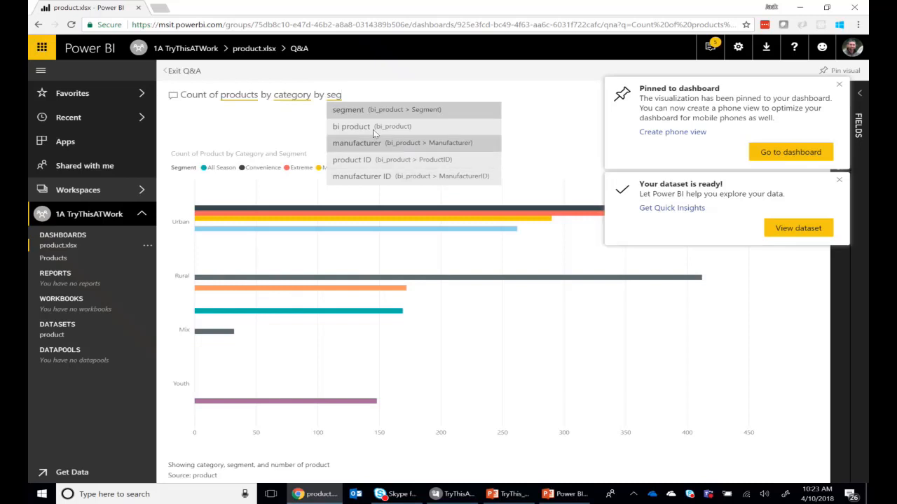
pyautogui.click(363, 112)
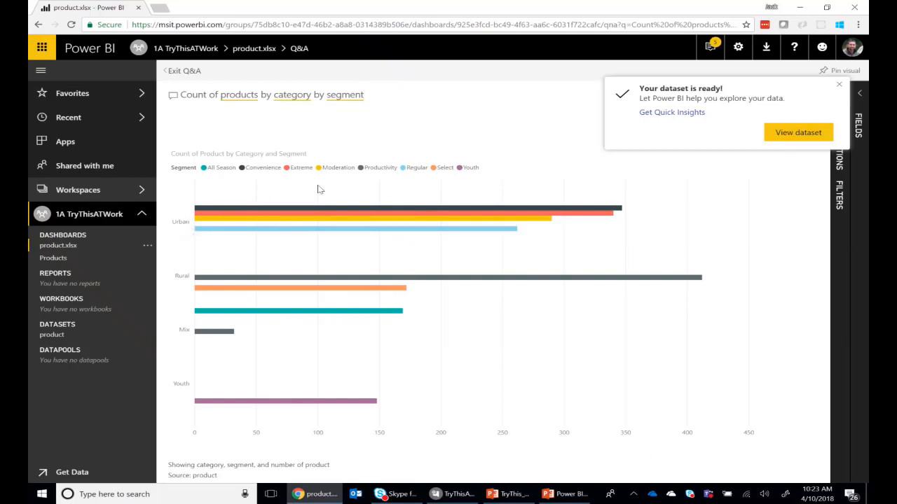
# Dismiss the dataset notification and pin the count by category and segment chart to the existing Products dashboard
pyautogui.click(839, 85)
pyautogui.click(840, 71)
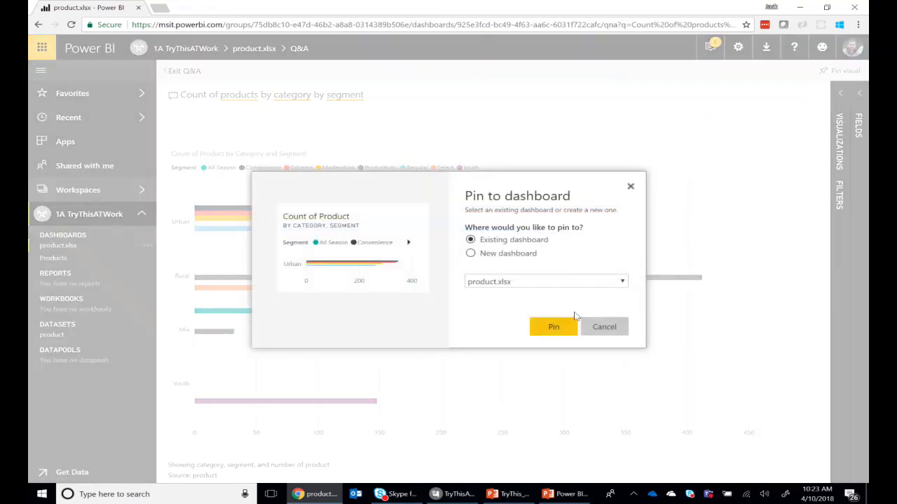
pyautogui.click(499, 282)
pyautogui.click(489, 314)
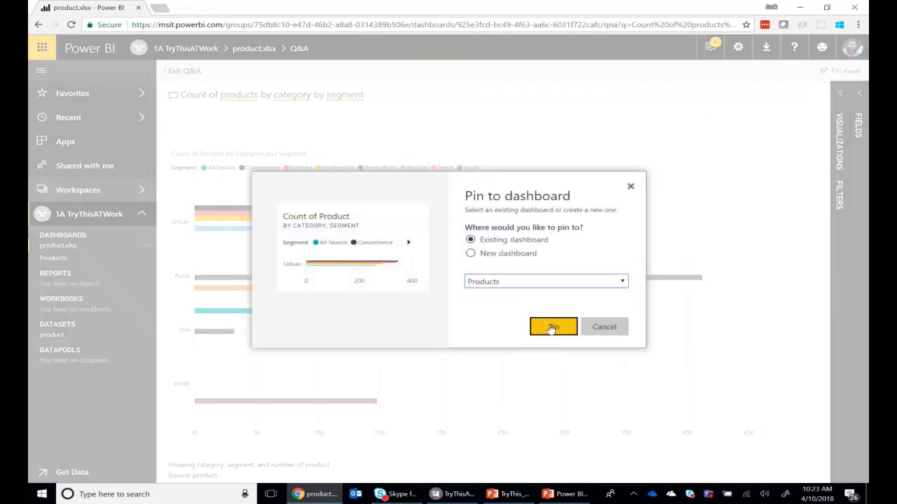
pyautogui.click(553, 328)
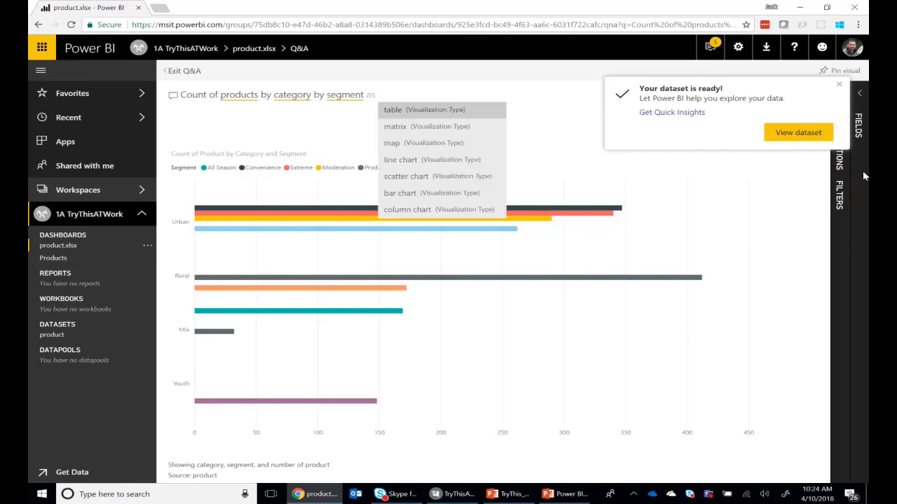
# Complete the Q&A question with "as matrix" and pin the resulting matrix to the existing Products dashboard
pyautogui.click(419, 134)
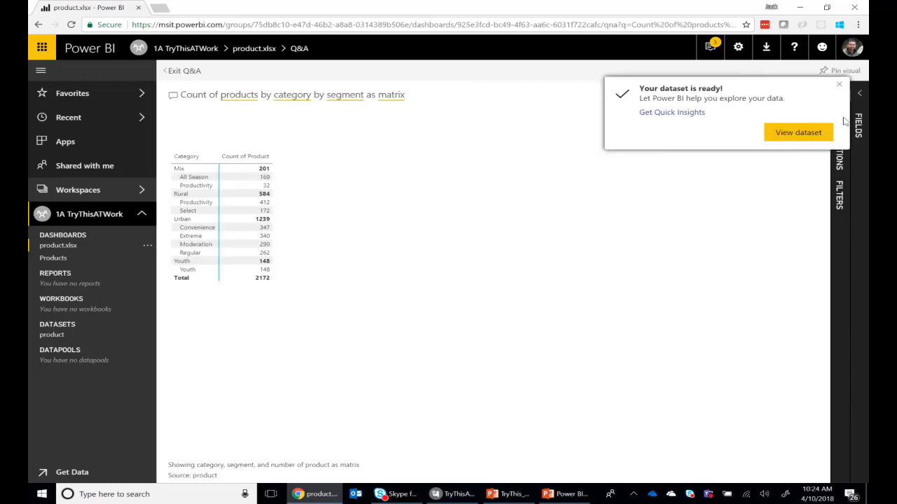
pyautogui.click(840, 88)
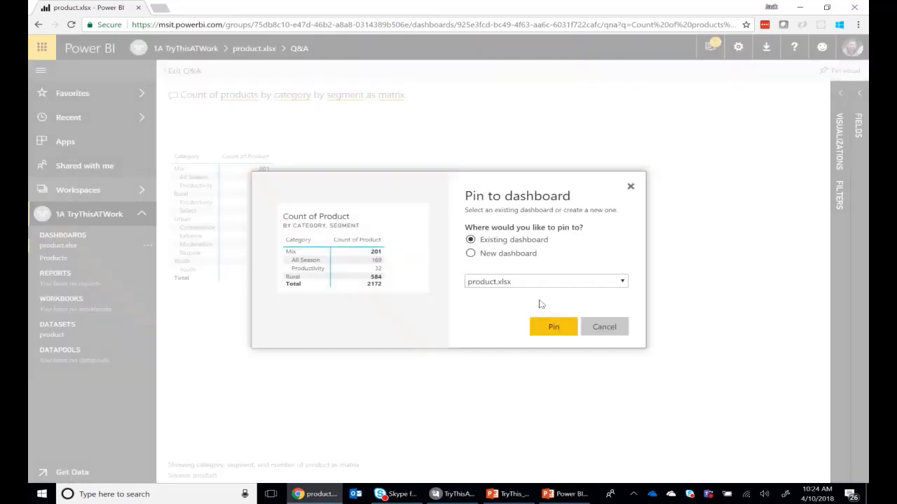
pyautogui.click(534, 283)
pyautogui.click(532, 313)
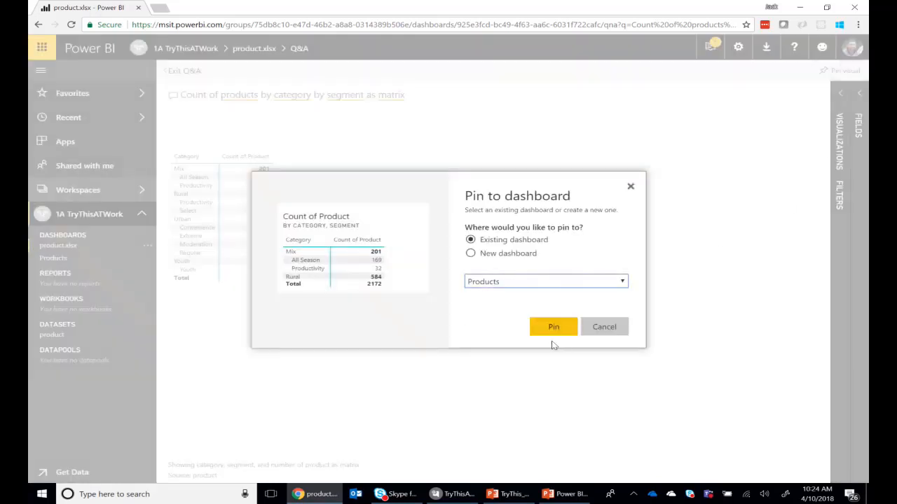
pyautogui.click(552, 329)
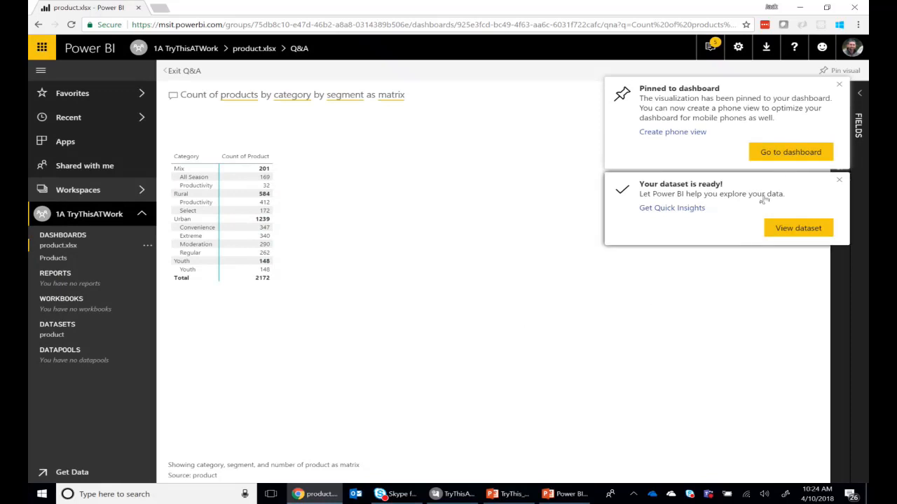
# Dismiss the notifications and open the Products dashboard of the 1A TryThisATWork workspace
pyautogui.click(782, 153)
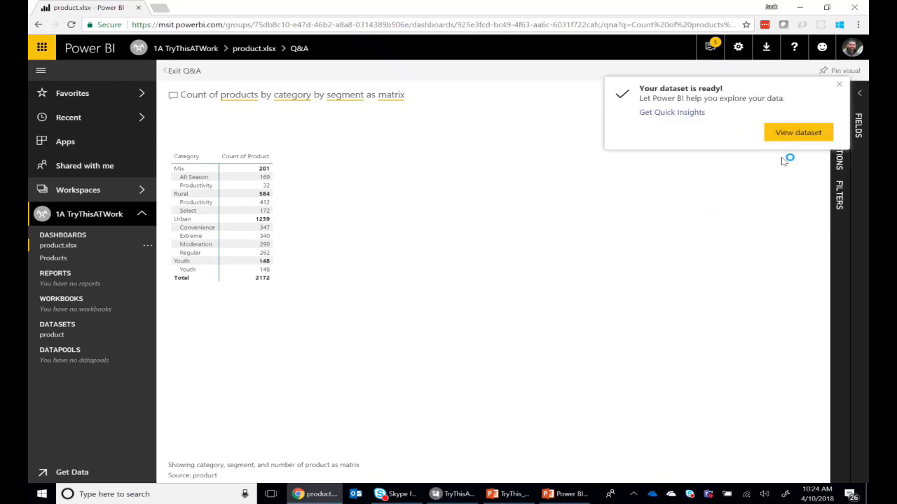
pyautogui.click(839, 85)
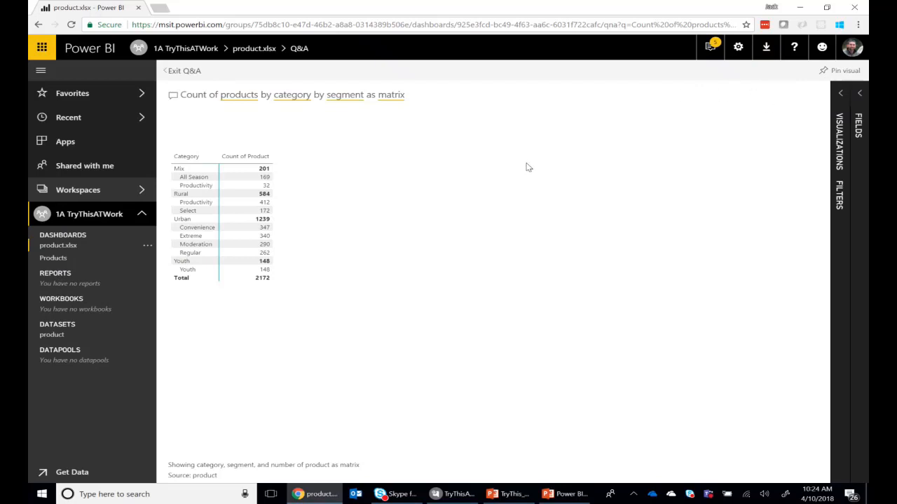
pyautogui.click(53, 259)
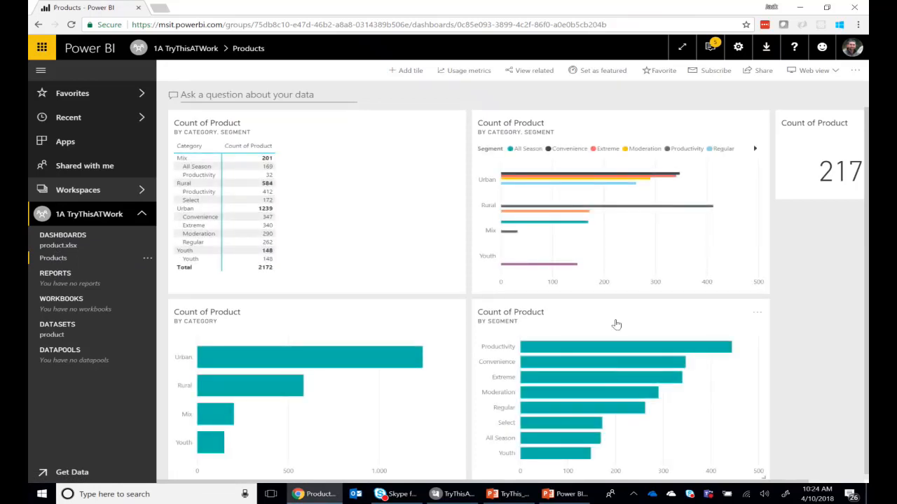
pyautogui.scroll(-1, 602, 162)
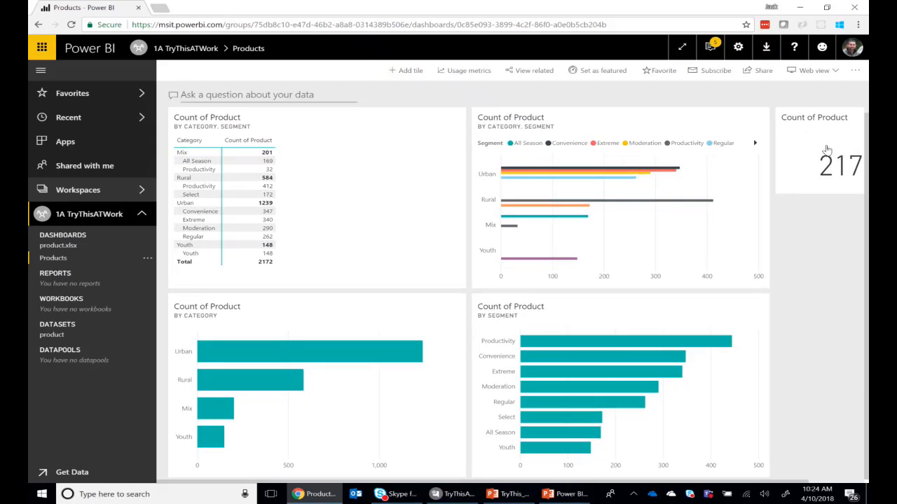
# Move the total Count of Product card to the dashboard's upper-left corner, above the matrix, and look over the new layout
pyautogui.moveTo(841, 140); pyautogui.dragTo(237, 139)
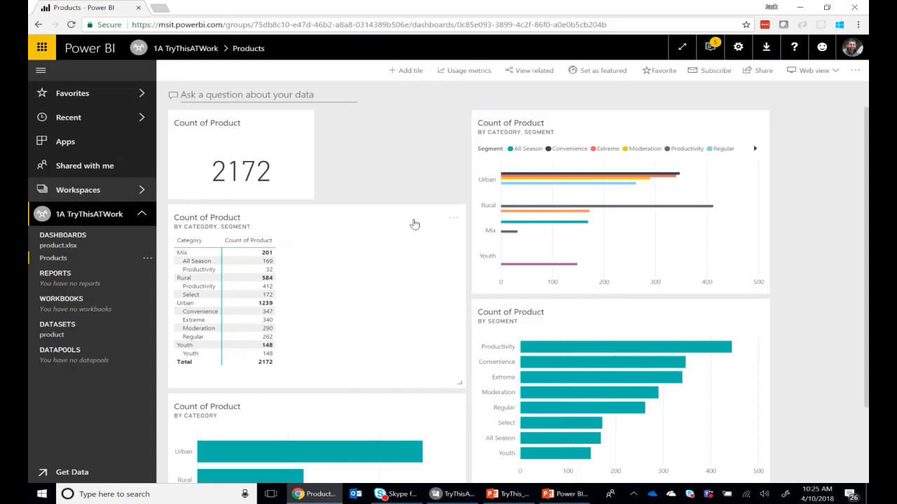
pyautogui.scroll(-1, 414, 222)
pyautogui.scroll(1, 414, 225)
pyautogui.scroll(-3, 789, 253)
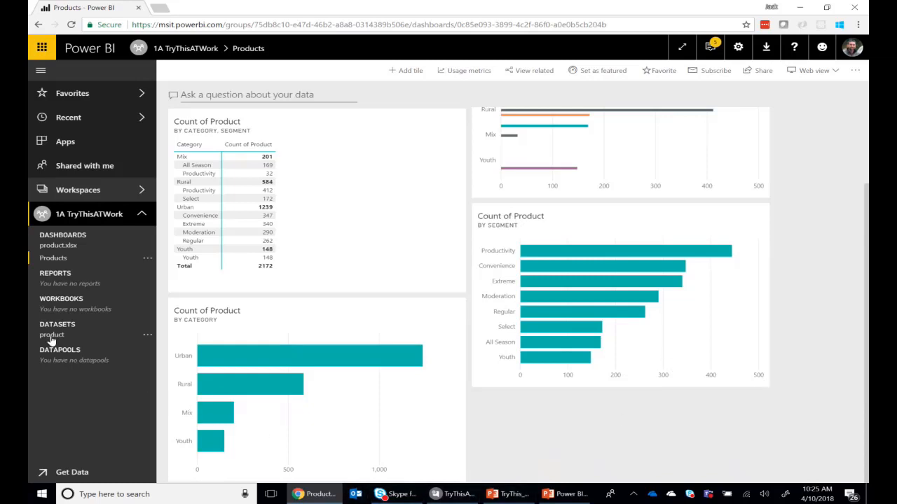
# Run Quick Insights on the product dataset and open the generated insights
pyautogui.click(147, 337)
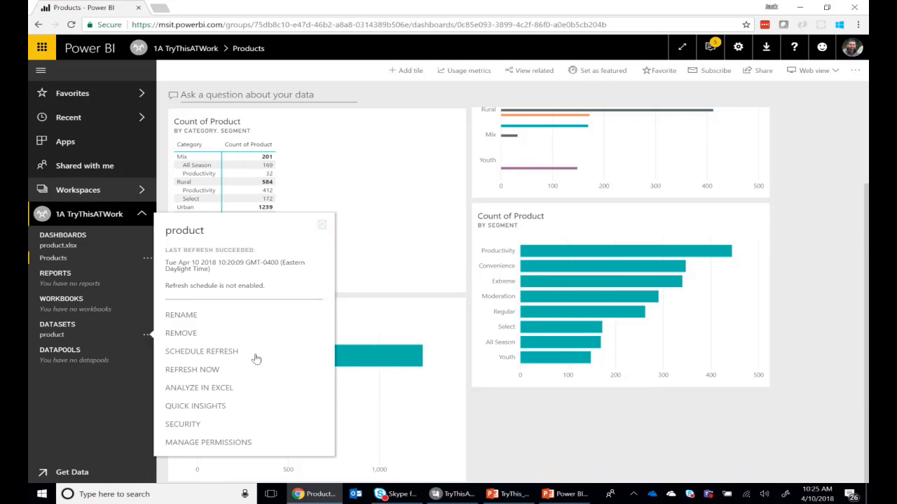
pyautogui.click(210, 408)
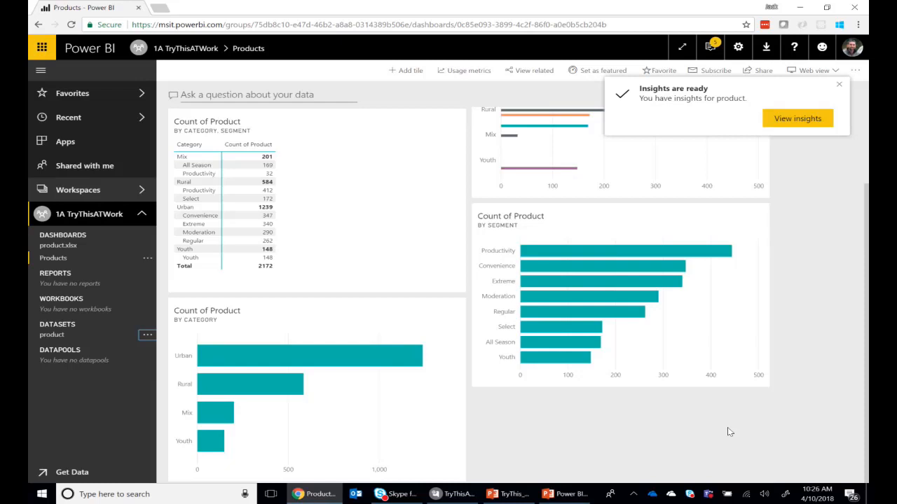
pyautogui.click(805, 119)
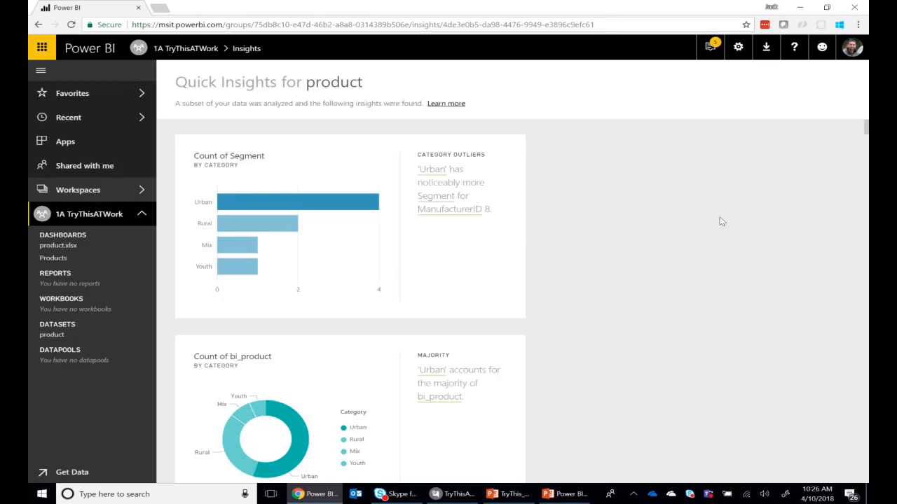
# Look through the Quick Insights for product, examining the category outlier, majority and correlation charts
pyautogui.scroll(-2, 625, 250)
pyautogui.scroll(2, 627, 232)
pyautogui.scroll(-3, 594, 237)
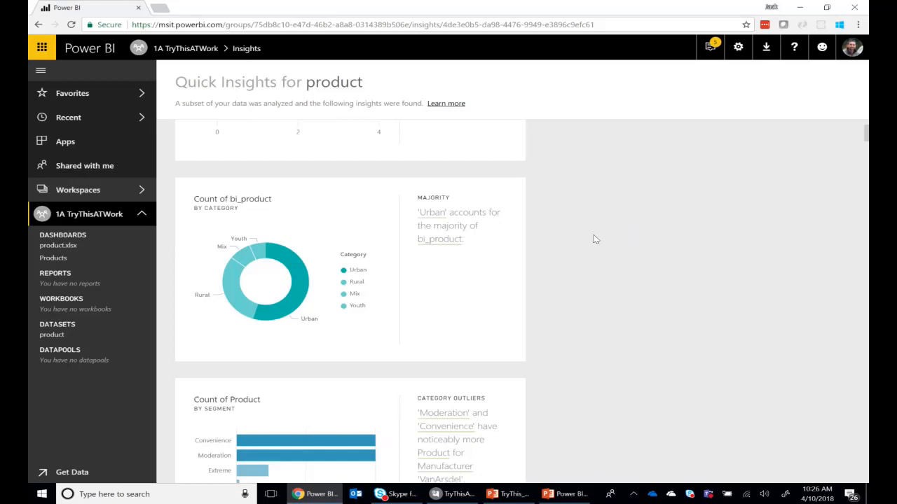
pyautogui.scroll(-1, 595, 238)
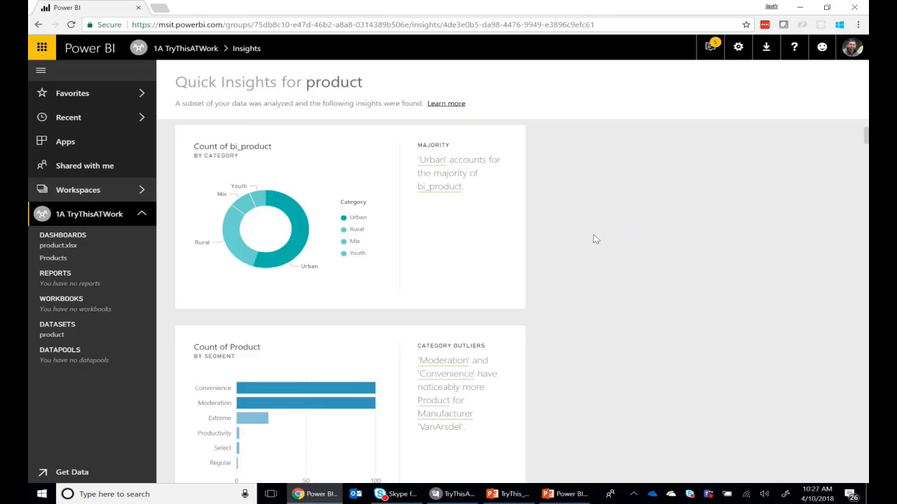
pyautogui.scroll(-3, 595, 239)
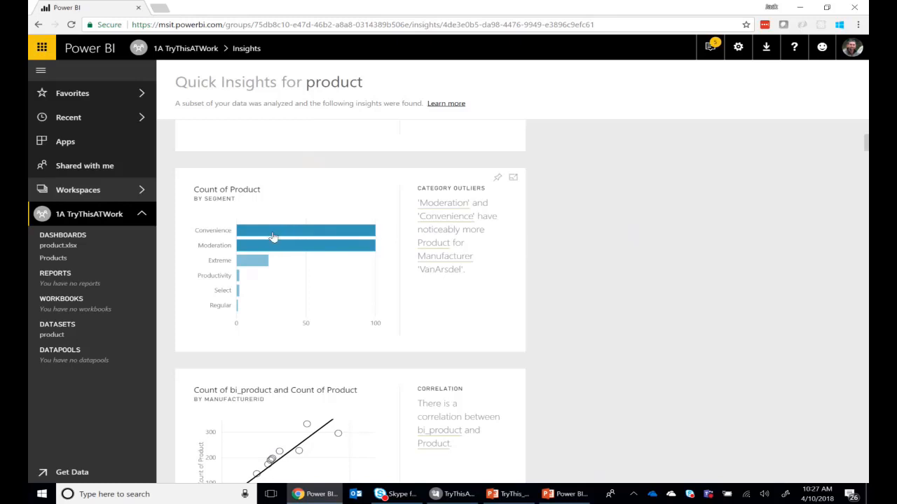
pyautogui.moveTo(273, 237)
pyautogui.scroll(-1, 750, 285)
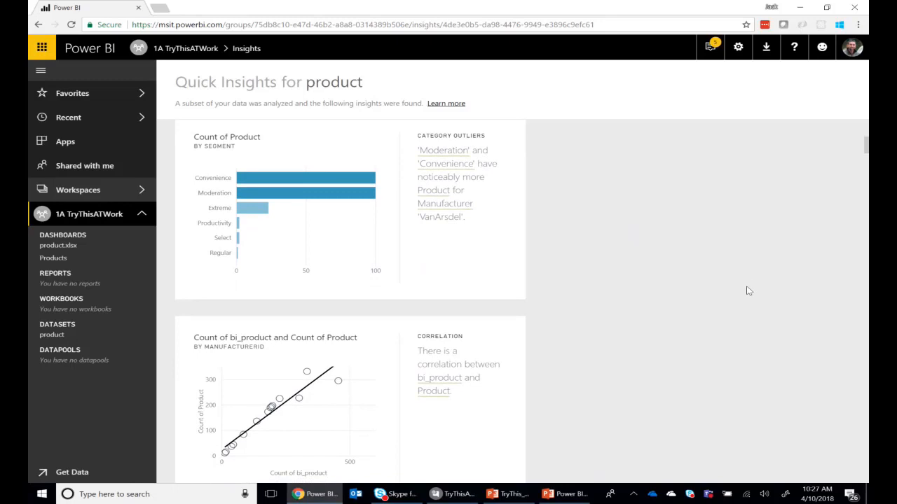
pyautogui.scroll(-3, 749, 290)
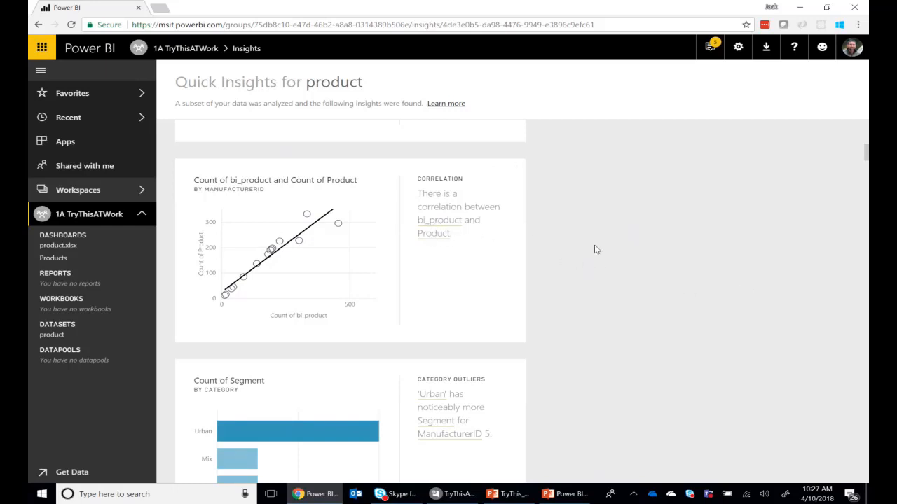
pyautogui.scroll(-2, 595, 250)
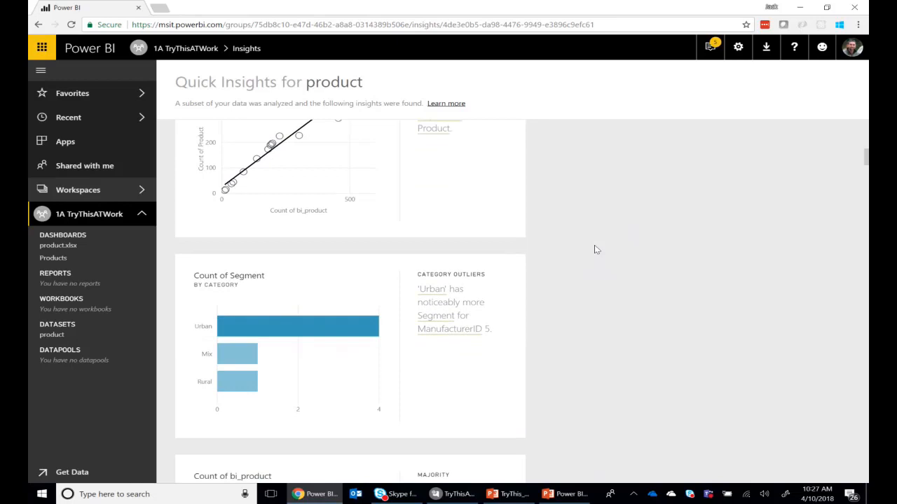
pyautogui.scroll(-2, 595, 249)
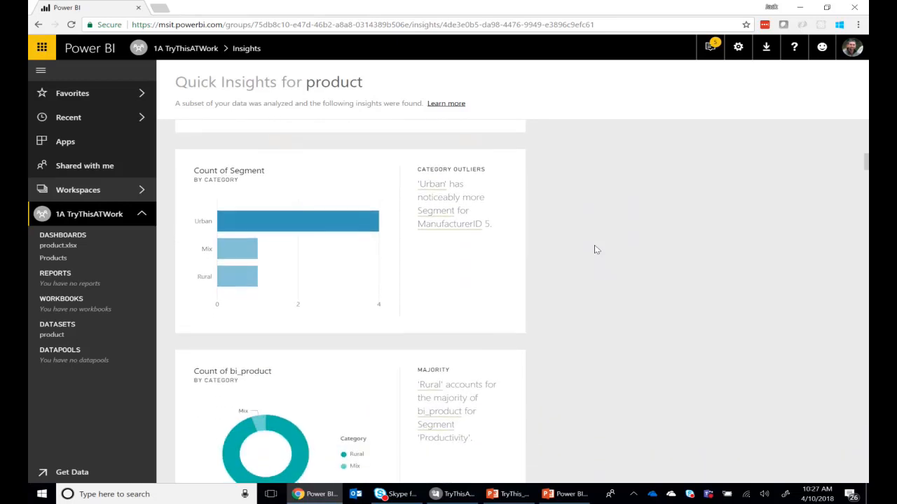
pyautogui.scroll(-4, 595, 249)
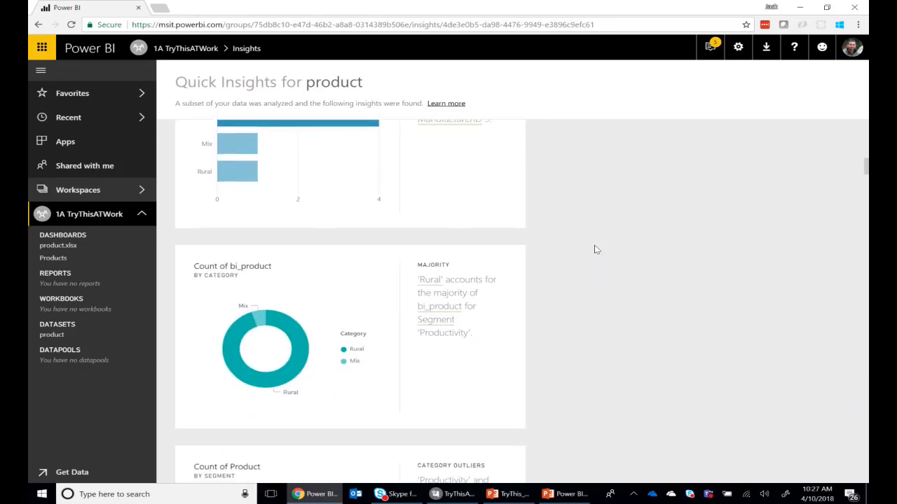
pyautogui.scroll(-4, 595, 250)
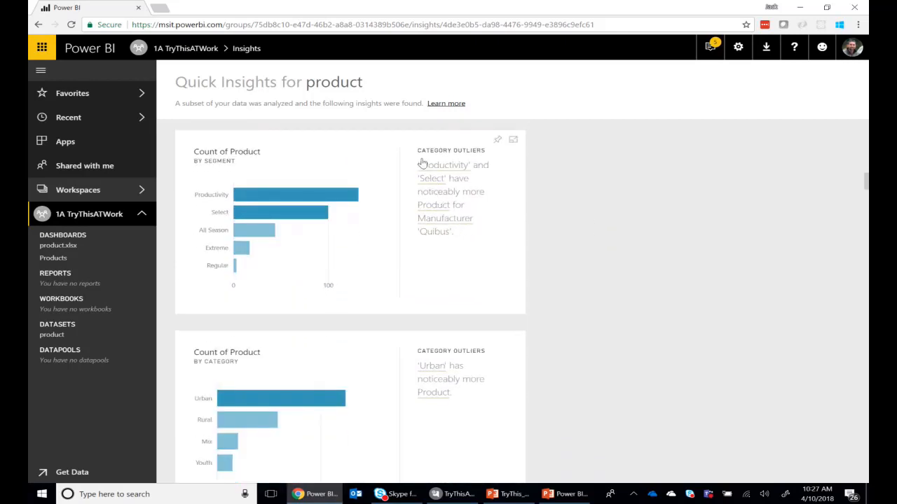
# Pin the Count of bi_product by Category majority insight, where Urban leads, to the existing Products dashboard
pyautogui.scroll(-6, 659, 343)
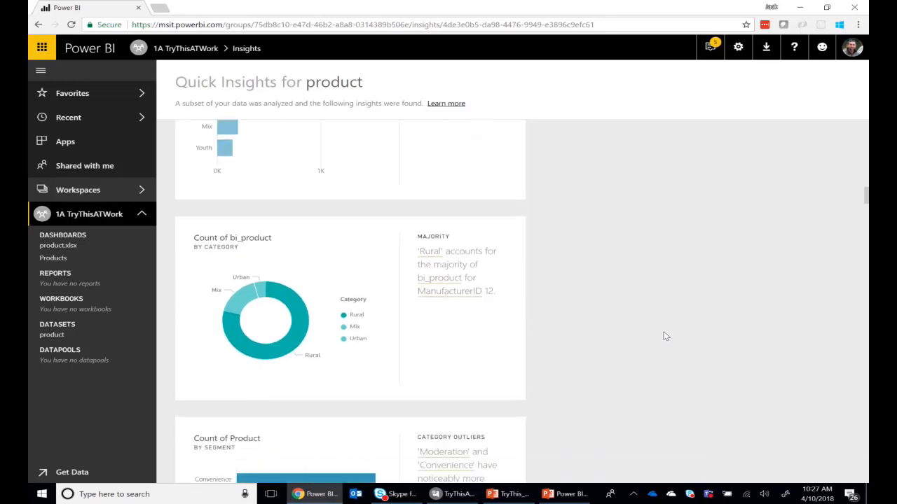
pyautogui.scroll(-5, 666, 336)
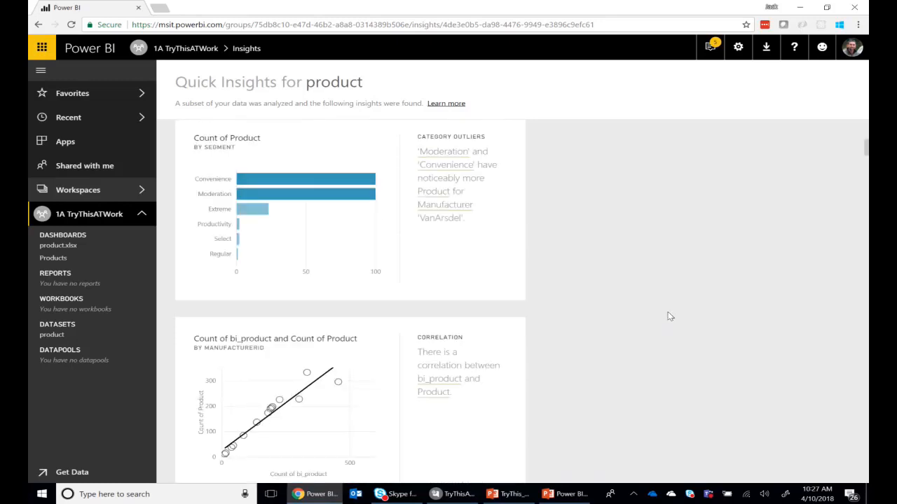
pyautogui.scroll(6, 669, 317)
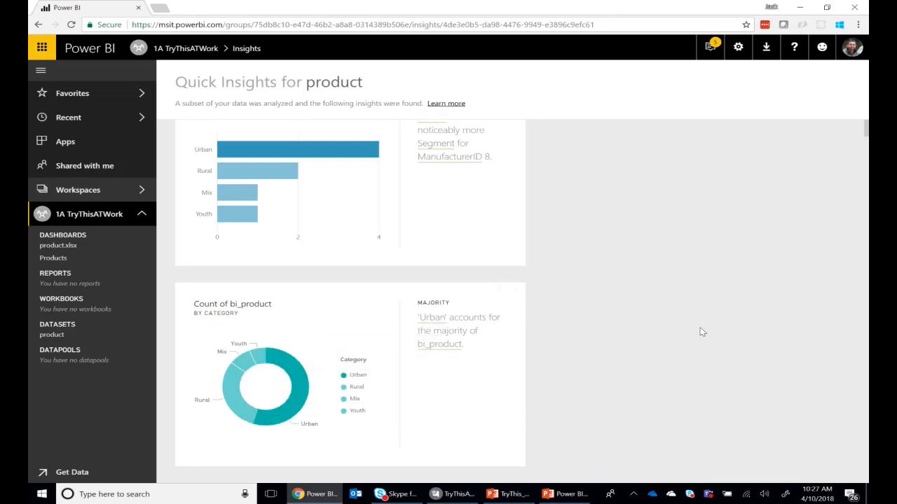
pyautogui.moveTo(495, 294)
pyautogui.click(496, 293)
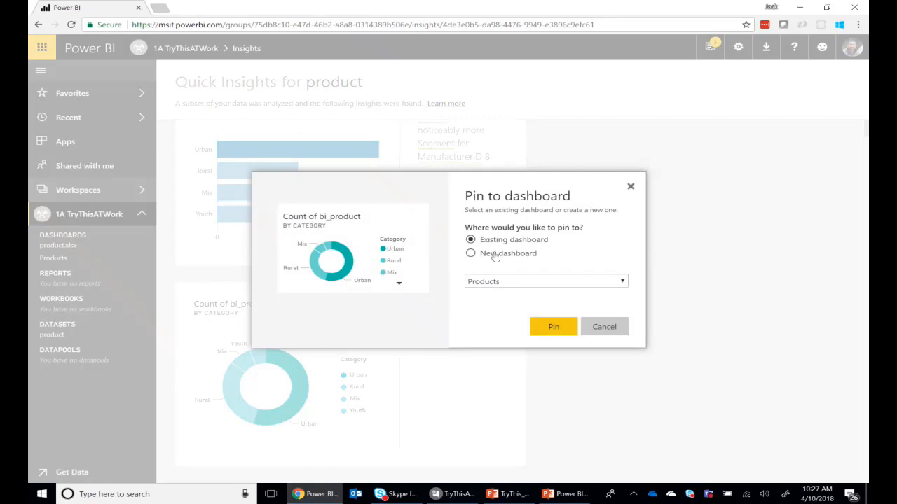
pyautogui.click(555, 331)
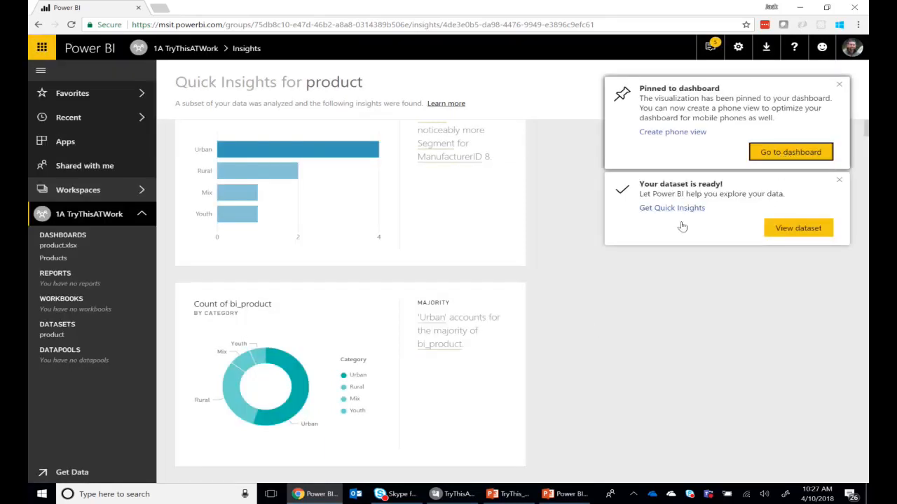
# On the Products dashboard, move the Count of bi_product donut beside the total Count of Product card and shrink it to the card's size
pyautogui.scroll(-1, 684, 254)
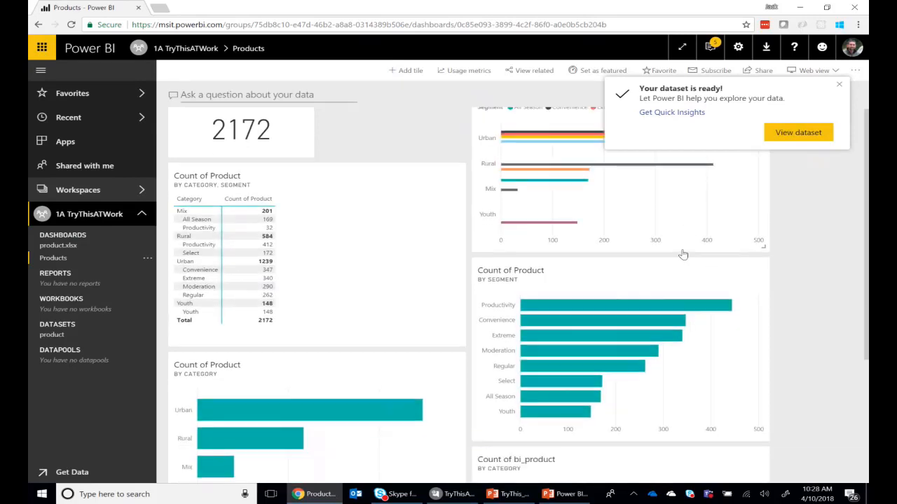
pyautogui.scroll(-2, 684, 254)
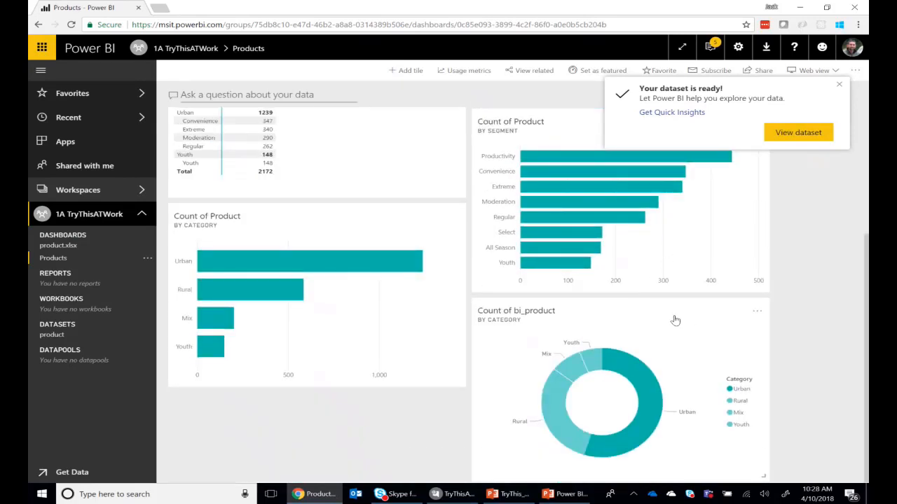
pyautogui.moveTo(675, 320); pyautogui.dragTo(474, 114)
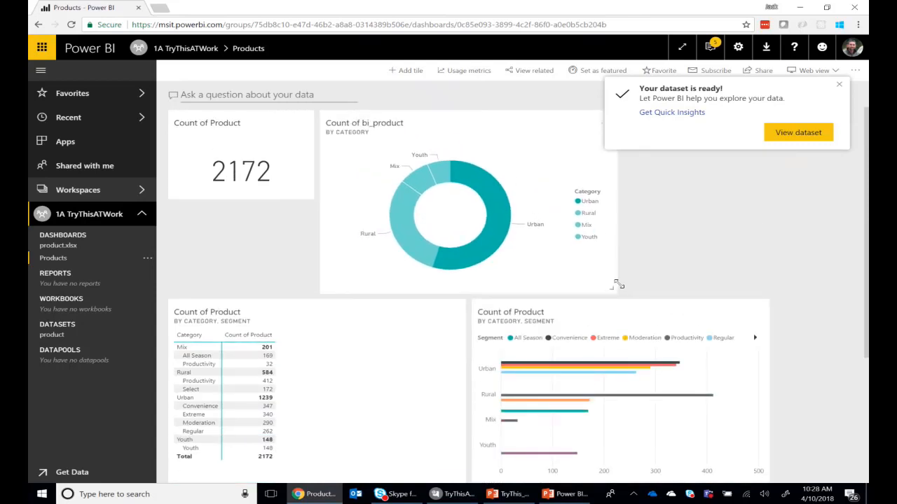
pyautogui.moveTo(619, 285); pyautogui.dragTo(438, 205)
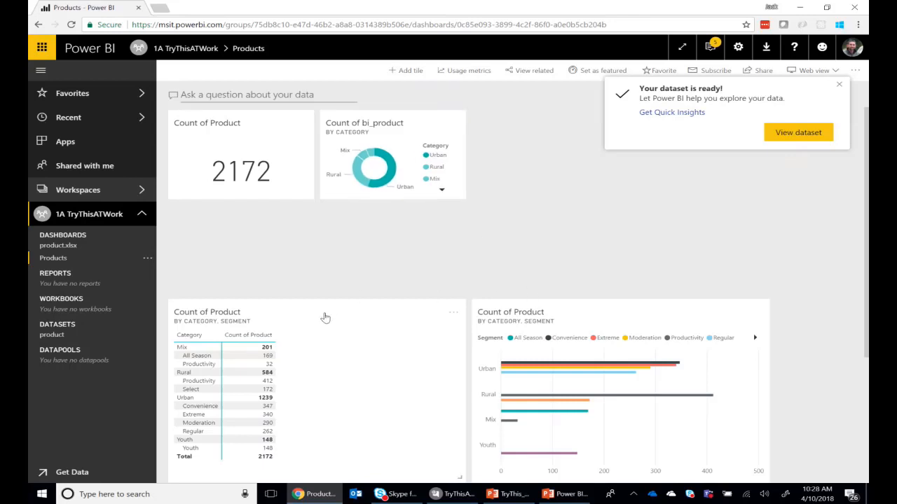
# Move the matrix directly below the two small tiles, and place the Category, Segment bar chart beside the donut, stretched down to the matrix's lower edge
pyautogui.moveTo(325, 318); pyautogui.dragTo(374, 256)
pyautogui.moveTo(560, 314); pyautogui.dragTo(563, 127)
pyautogui.moveTo(762, 294); pyautogui.dragTo(754, 395)
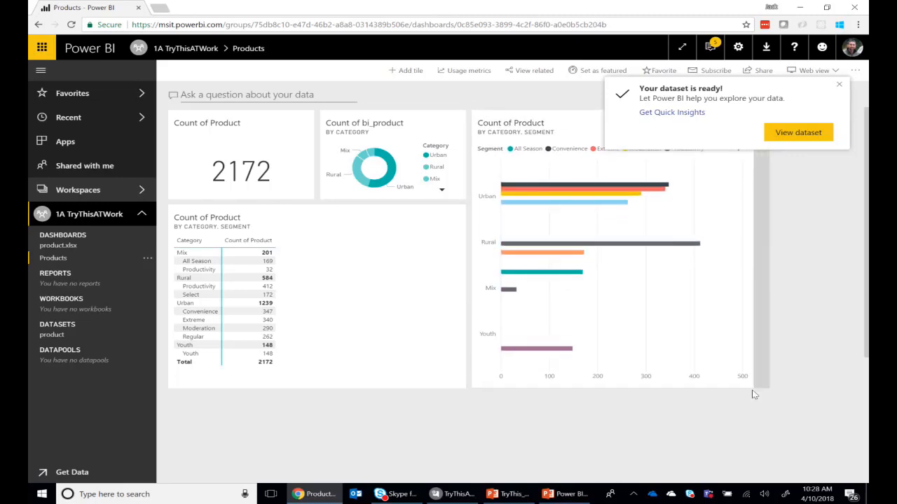
# Close the dashboard's gaps by placing the by-Category chart below the matrix and the by-Segment chart beside it, and dismiss the dataset notification
pyautogui.scroll(-1, 820, 351)
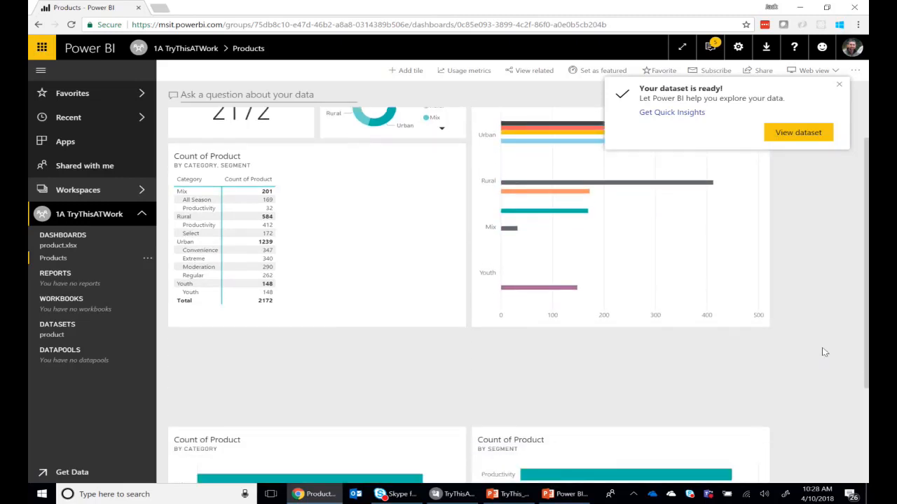
pyautogui.scroll(-2, 824, 352)
pyautogui.moveTo(323, 305); pyautogui.dragTo(327, 219)
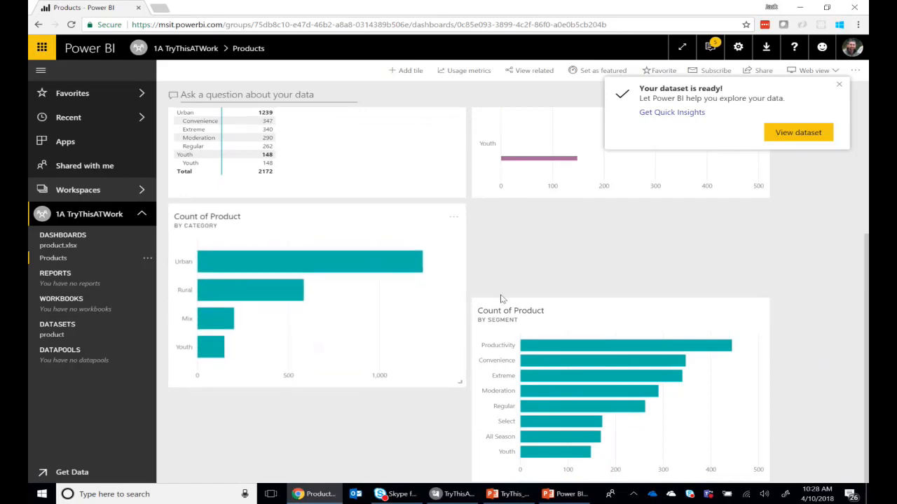
pyautogui.moveTo(595, 313)
pyautogui.mouseDown()
pyautogui.moveTo(589, 284)
pyautogui.moveTo(591, 320)
pyautogui.moveTo(593, 312)
pyautogui.mouseUp()
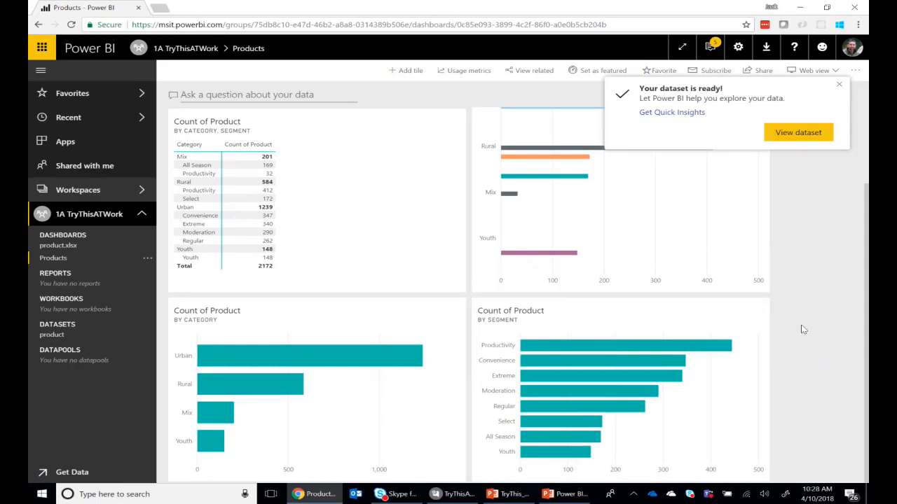
pyautogui.click(838, 85)
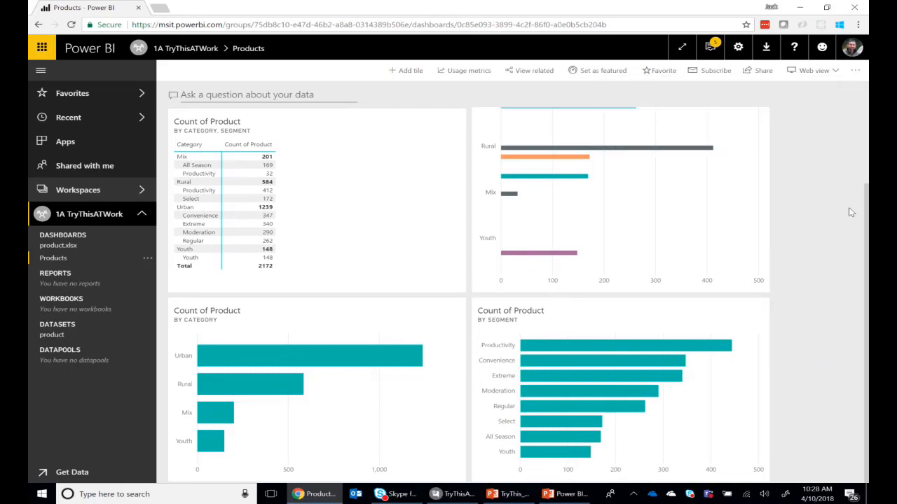
pyautogui.scroll(1, 781, 263)
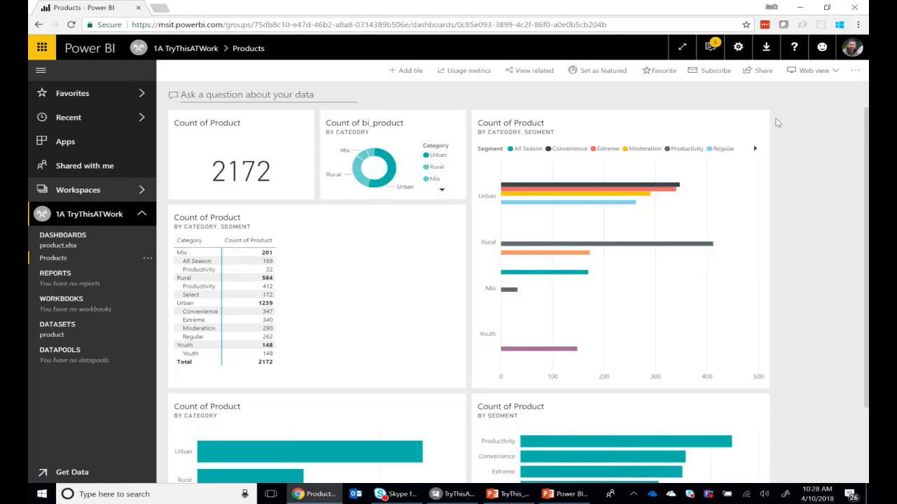
# Share the Products dashboard with a colleague by entering the recipient's name, with the email notification to recipients turned off
pyautogui.click(758, 70)
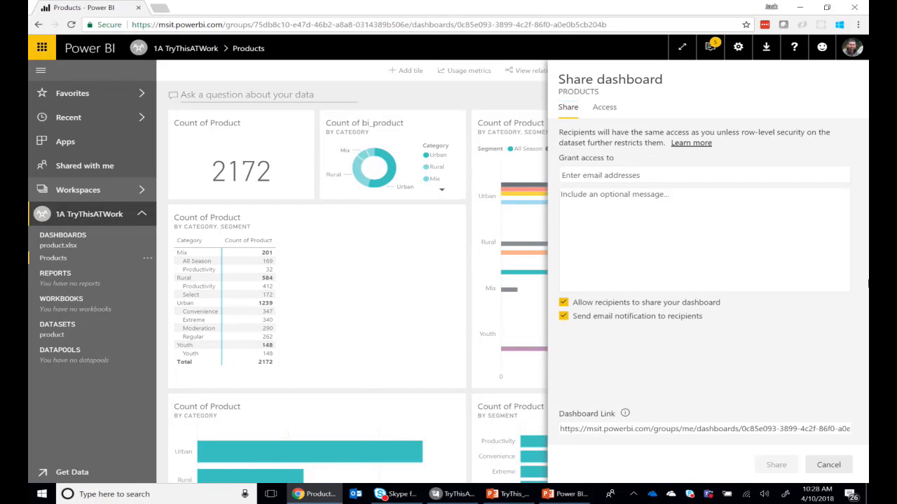
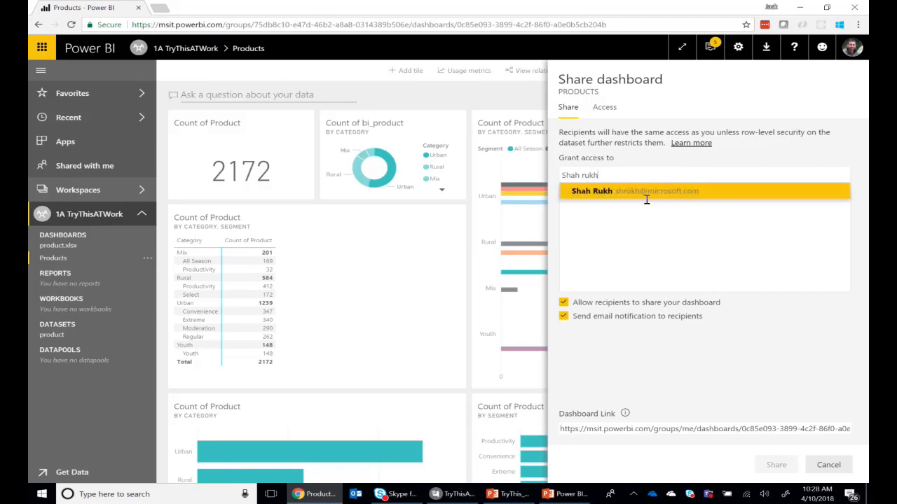
pyautogui.click(622, 199)
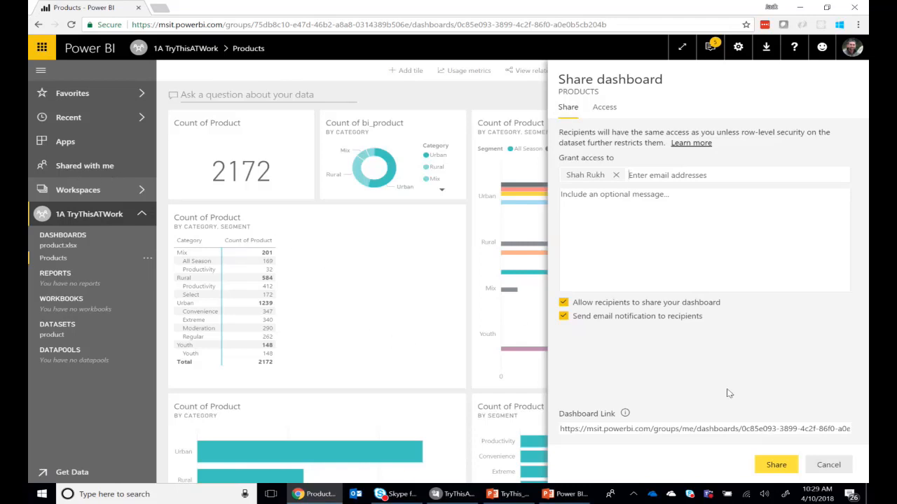
pyautogui.click(564, 317)
pyautogui.click(775, 465)
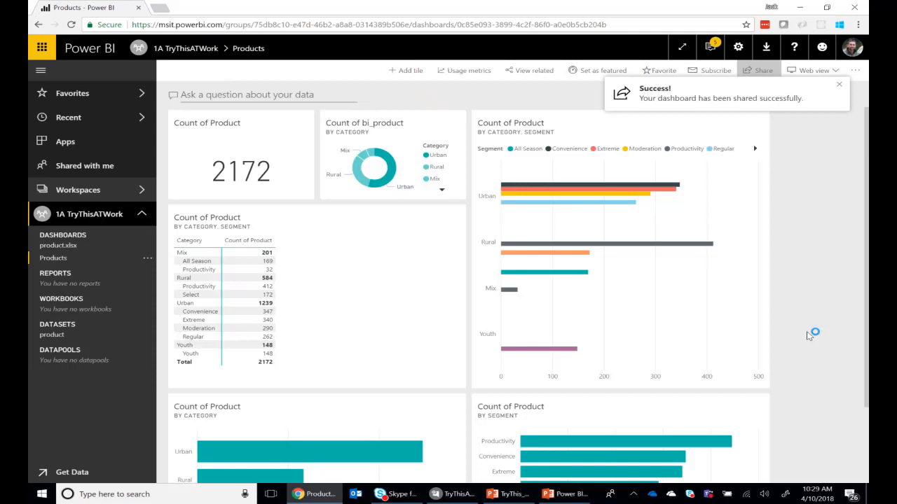
pyautogui.click(839, 85)
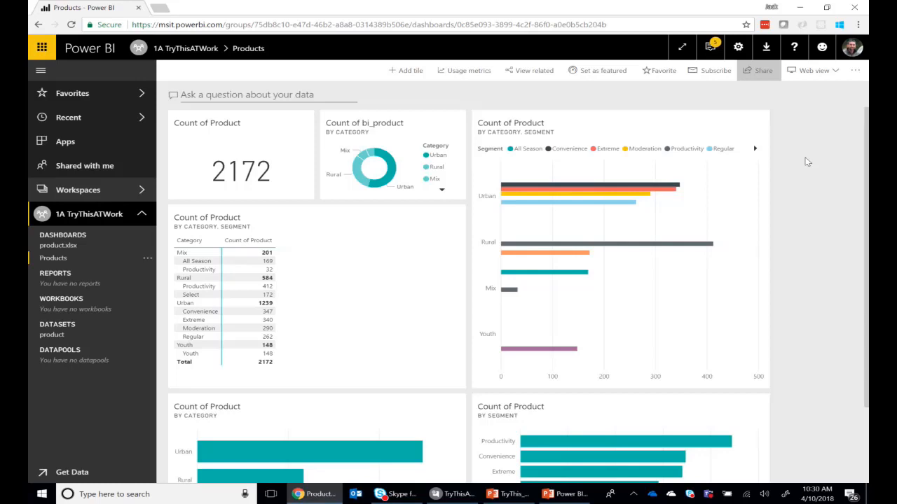
# Check the dashboard's email subscription settings without saving, and mark the Products dashboard as a favorite
pyautogui.click(711, 73)
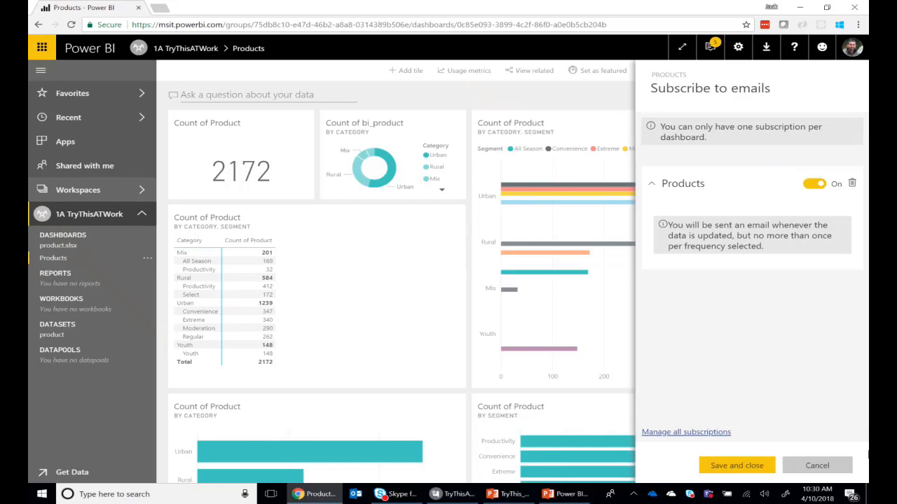
pyautogui.click(817, 466)
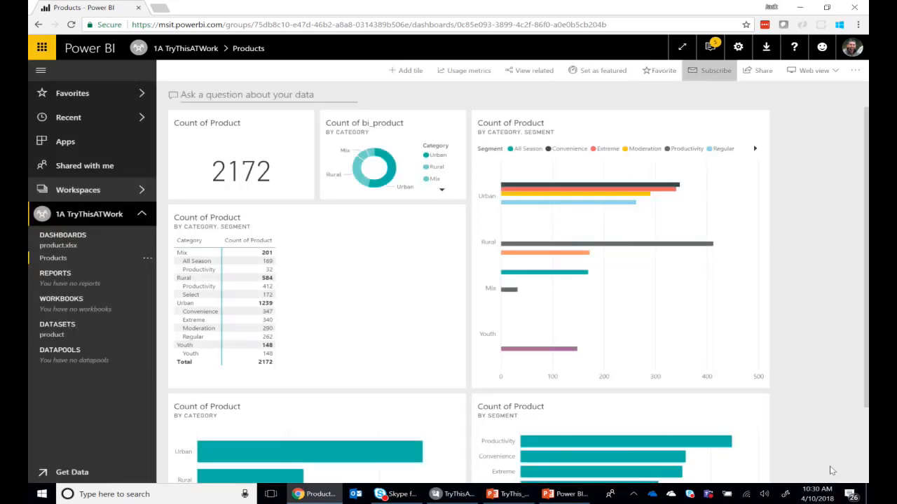
pyautogui.click(664, 70)
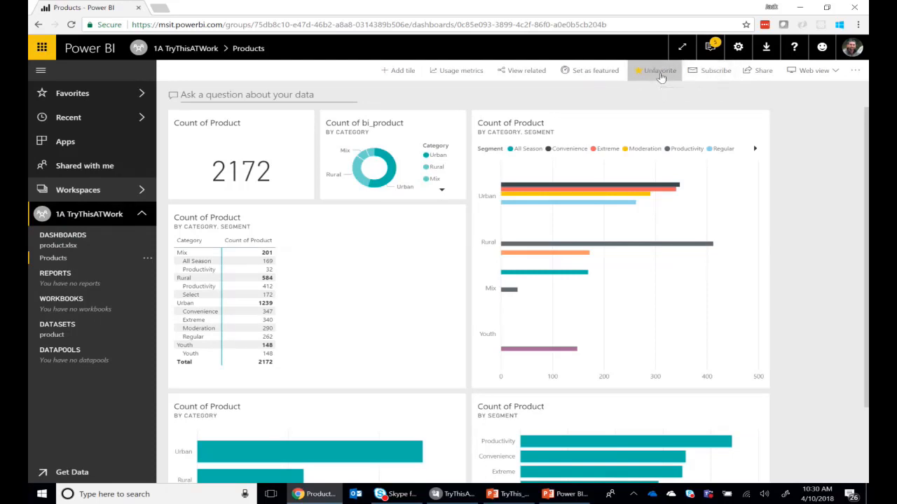
# Reopen Products from the Favorites list and set it as the featured dashboard
pyautogui.click(77, 94)
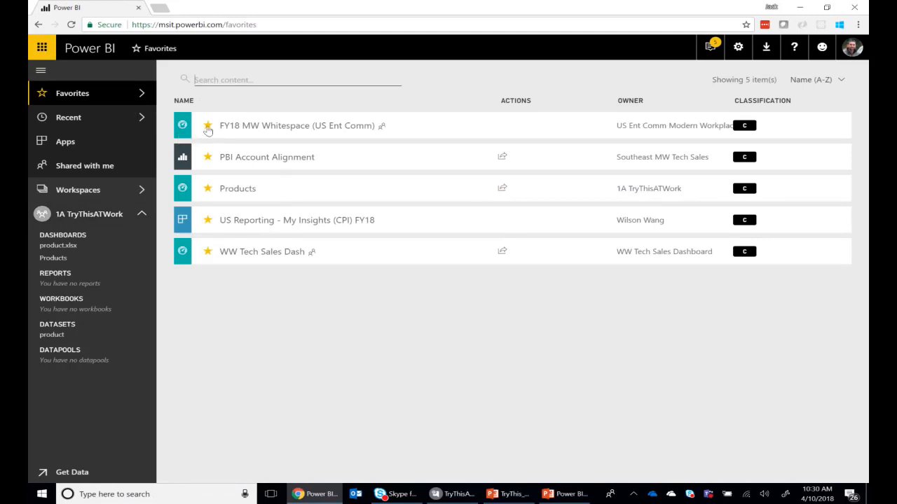
pyautogui.click(236, 197)
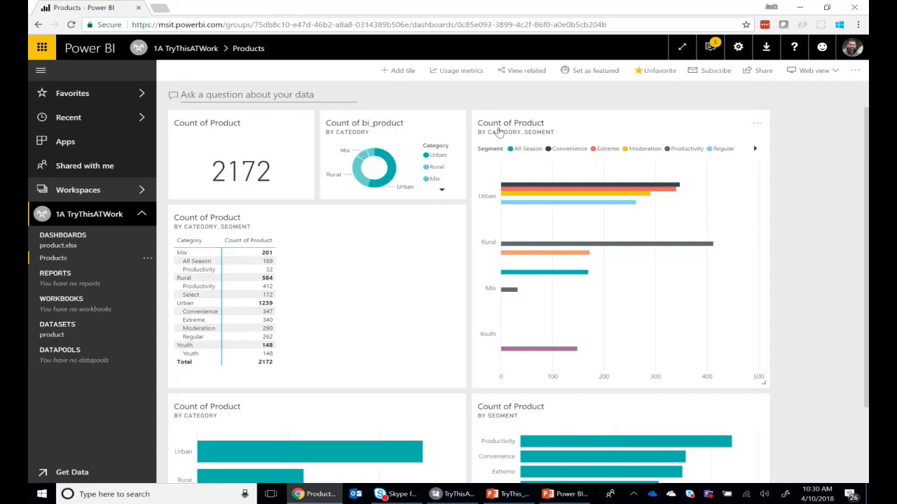
pyautogui.click(590, 75)
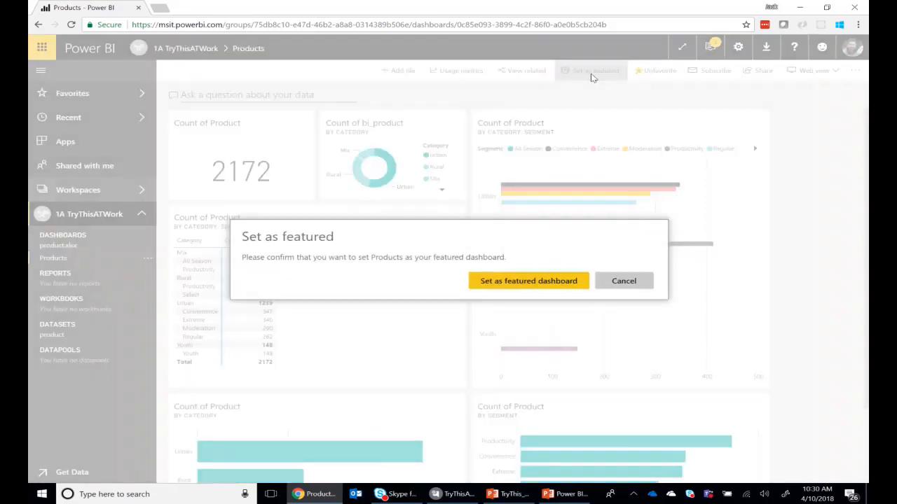
pyautogui.click(543, 281)
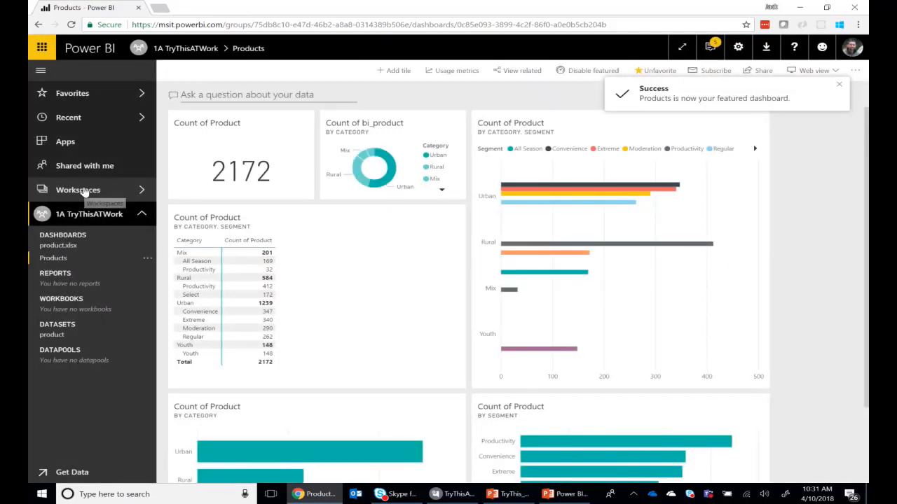
# Reopen Products from the 1A TryThisATWork content list and view its usage metrics report, including the Platforms filter options
pyautogui.click(85, 219)
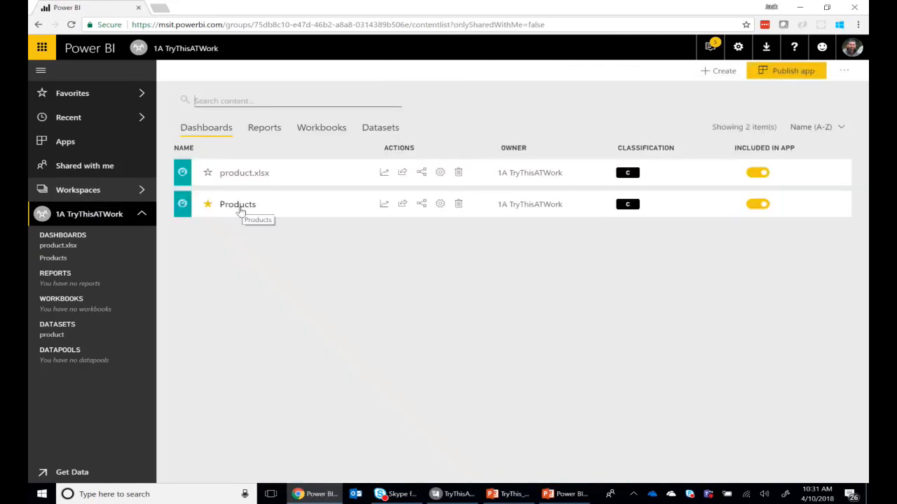
pyautogui.click(241, 206)
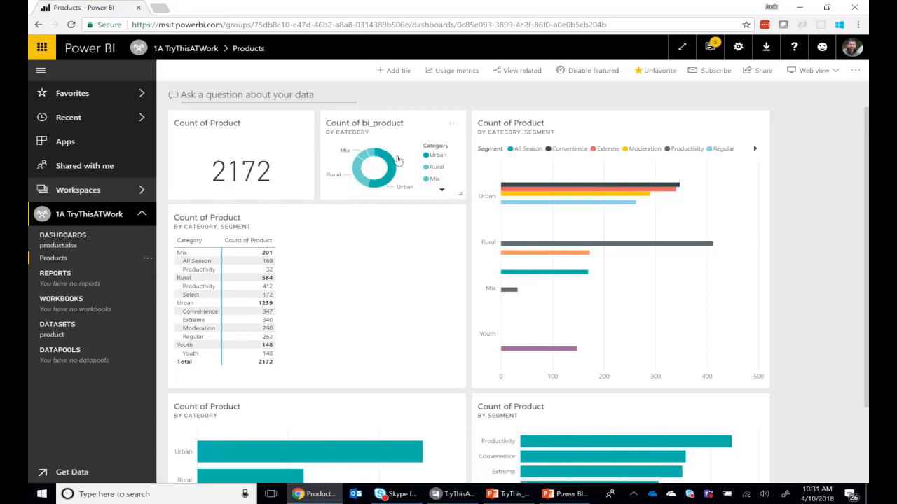
pyautogui.click(455, 74)
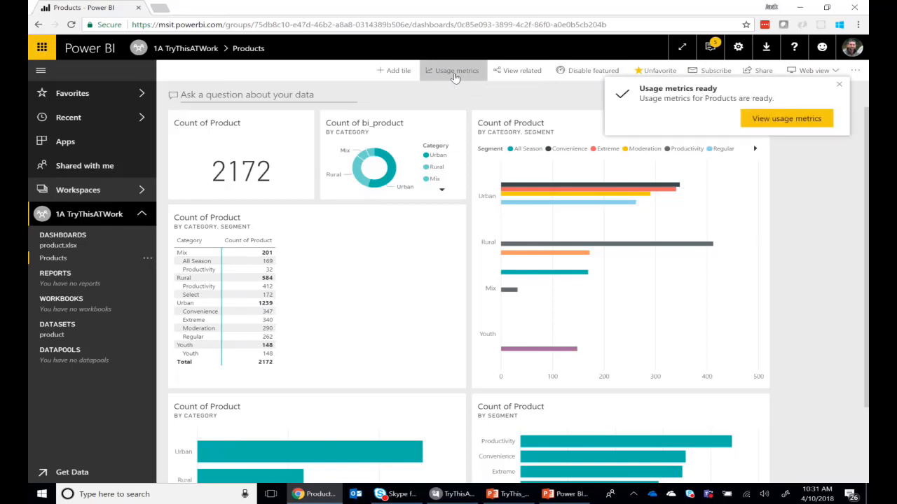
pyautogui.click(786, 119)
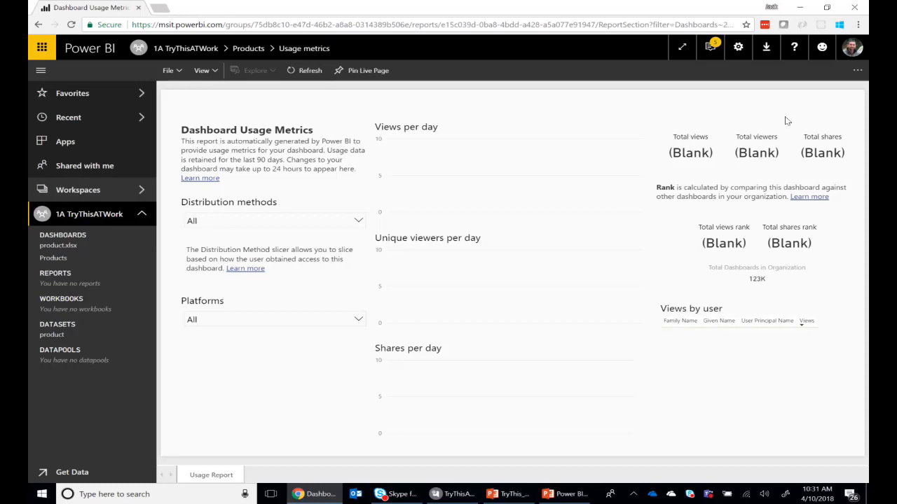
pyautogui.click(358, 322)
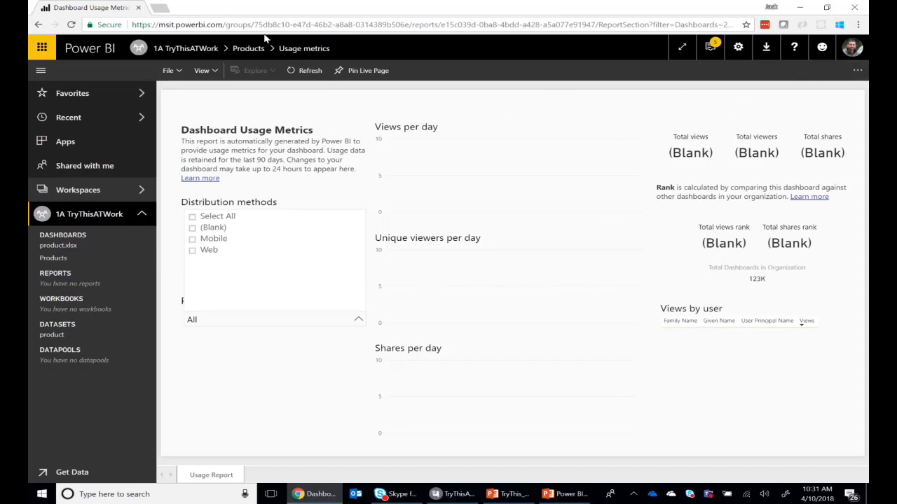
# Return to the Products dashboard and look over its full tile layout
pyautogui.click(63, 258)
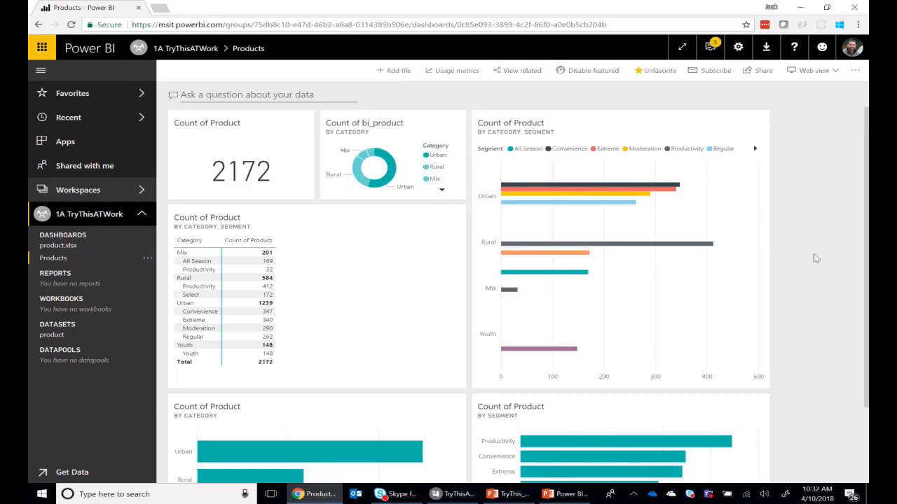
pyautogui.scroll(-2, 820, 298)
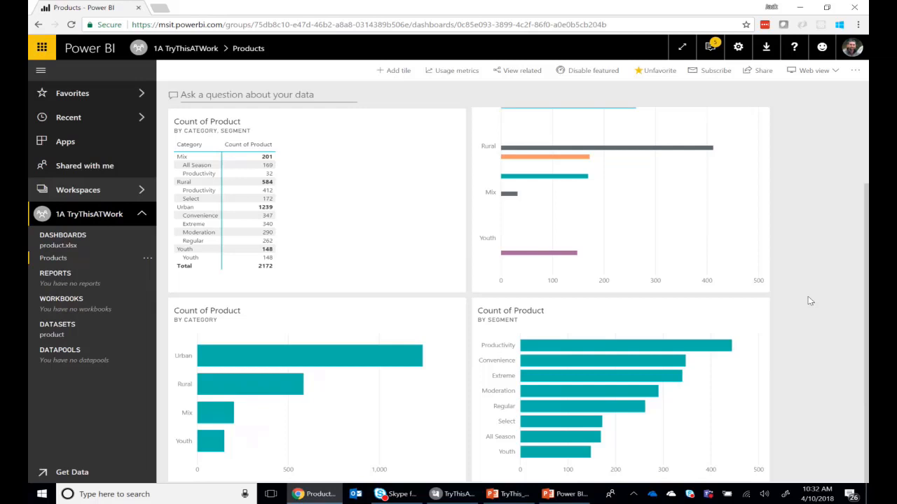
pyautogui.scroll(2, 810, 301)
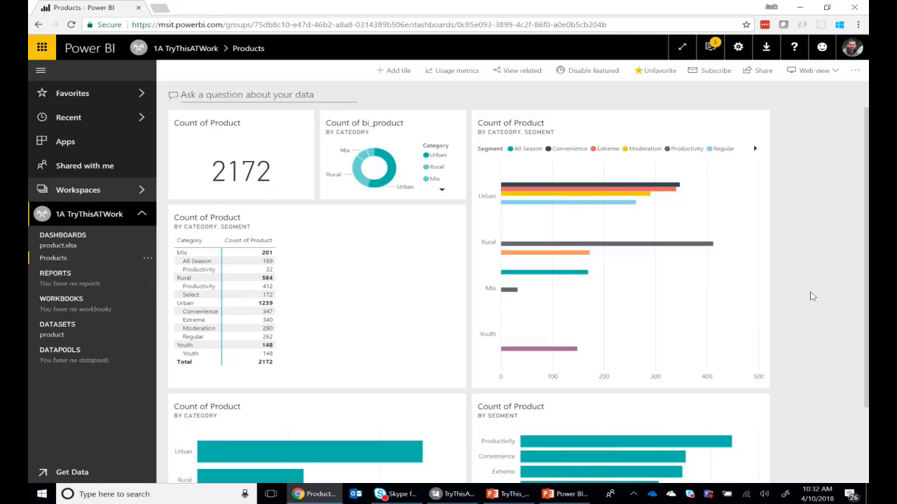
# Try to get files from the 1A TryThisATWork OneDrive, opening the OneDrive for Business sign-up page and returning to Power BI
pyautogui.click(71, 472)
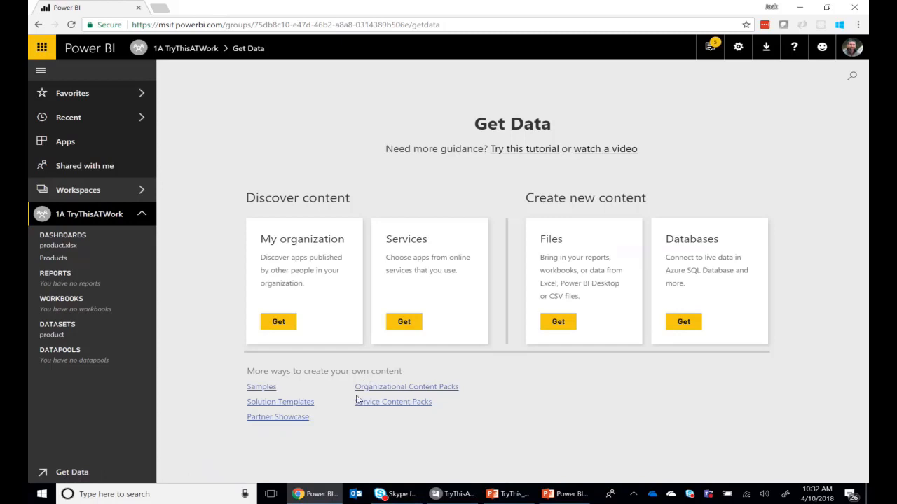
pyautogui.click(558, 322)
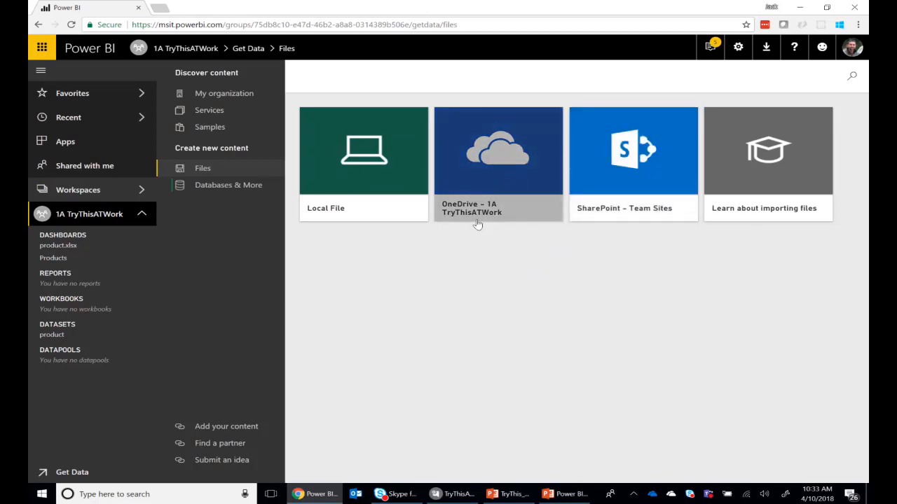
pyautogui.click(506, 169)
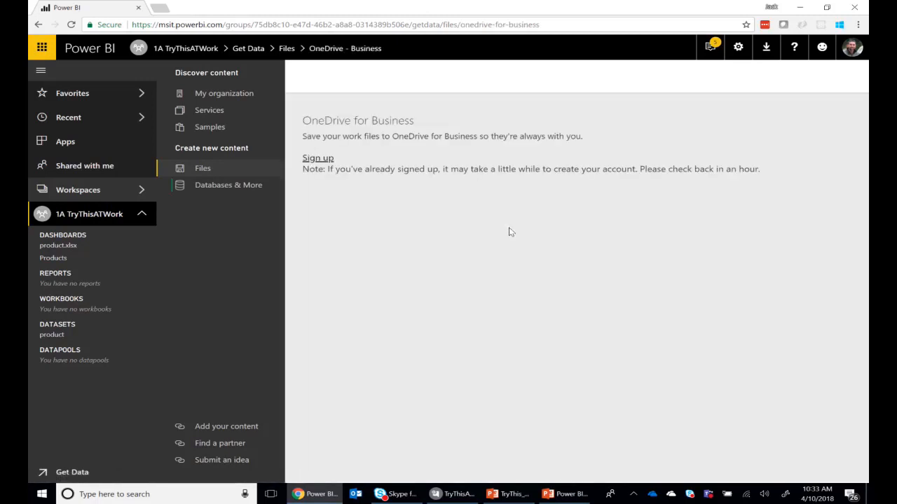
pyautogui.click(320, 162)
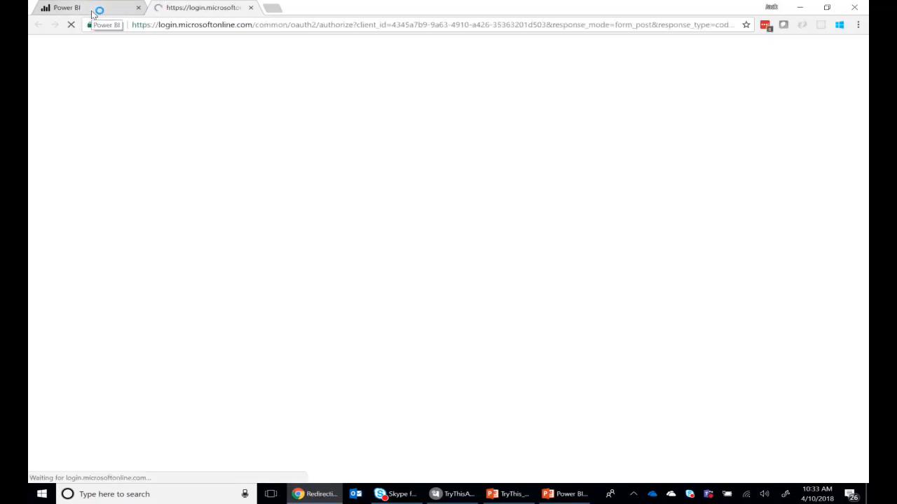
pyautogui.click(91, 11)
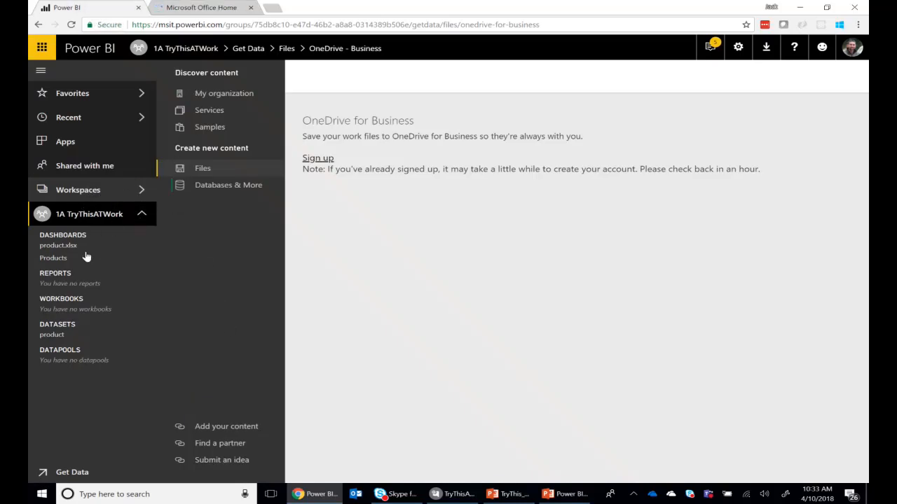
# Switch to My Workspace and open OneDrive - Business as the file source for getting data
pyautogui.click(124, 190)
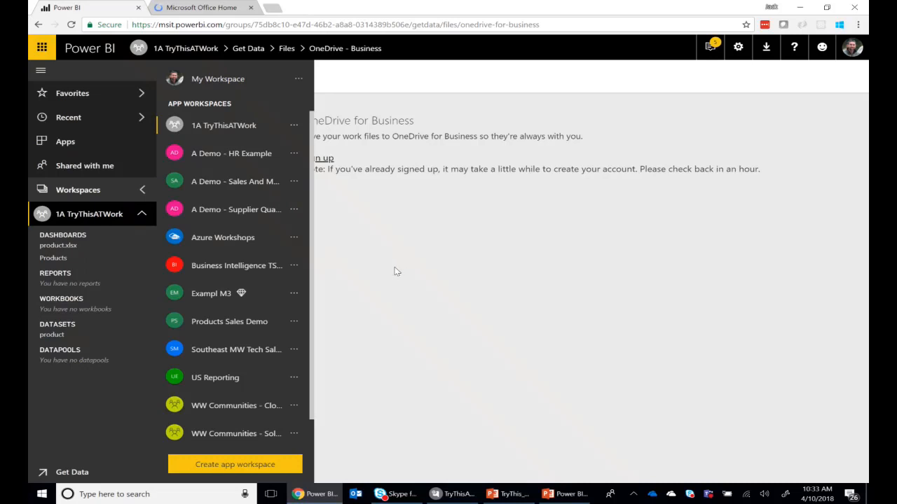
pyautogui.click(217, 80)
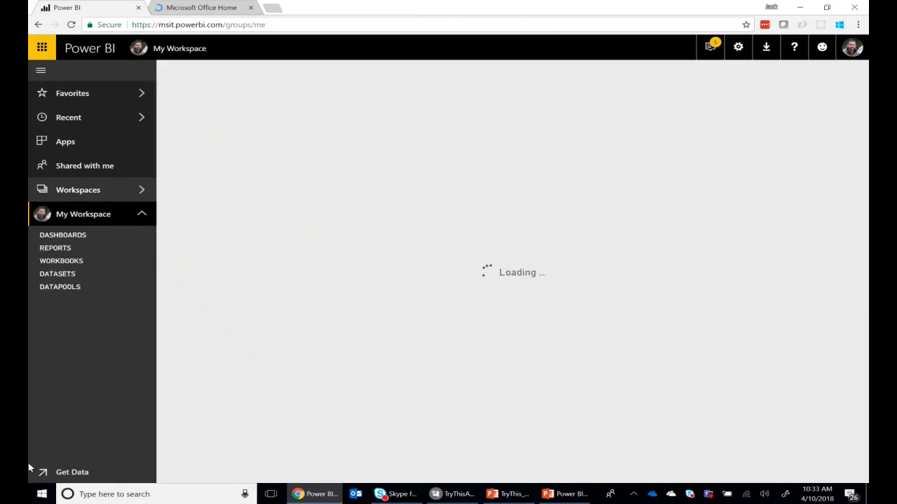
pyautogui.click(68, 471)
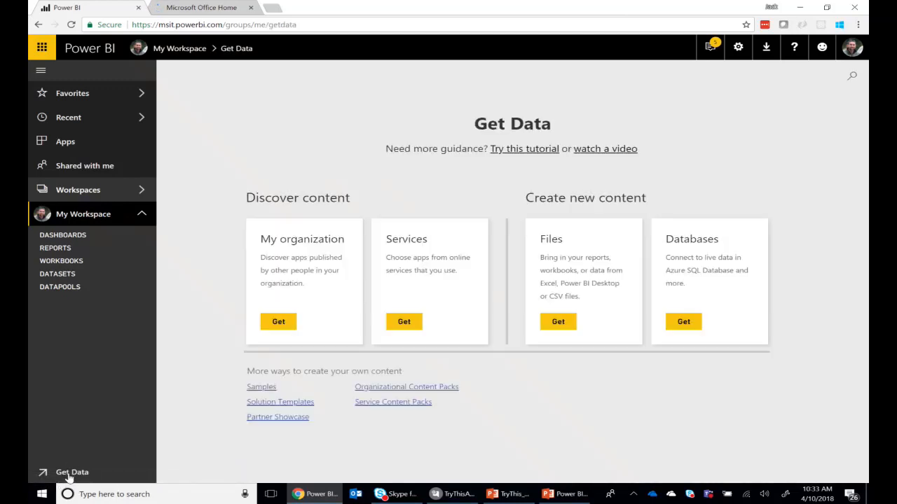
pyautogui.click(551, 334)
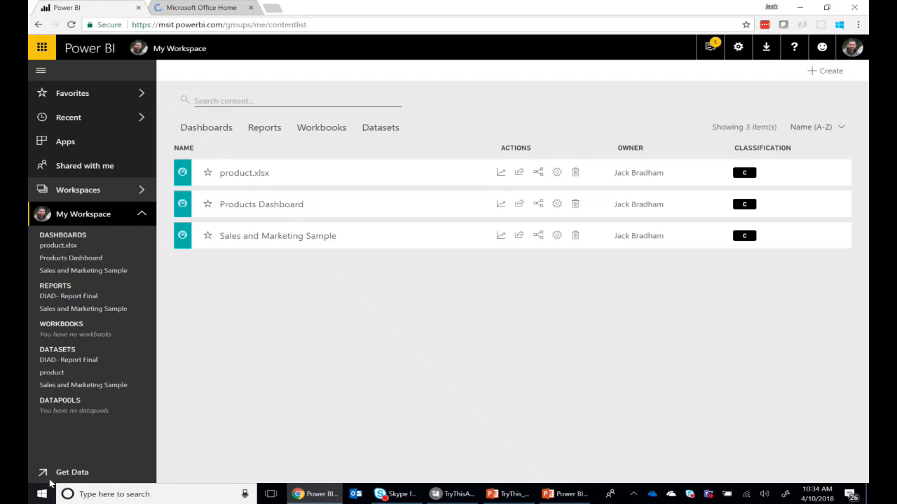
pyautogui.click(76, 474)
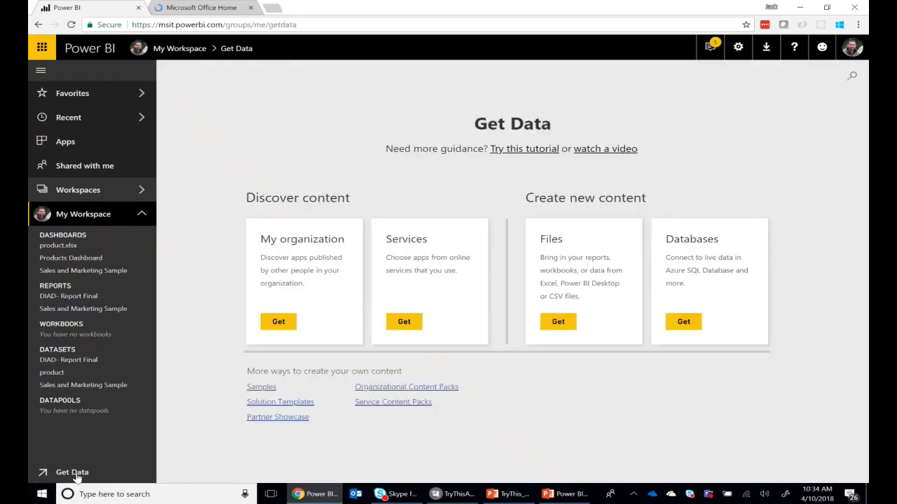
pyautogui.click(558, 323)
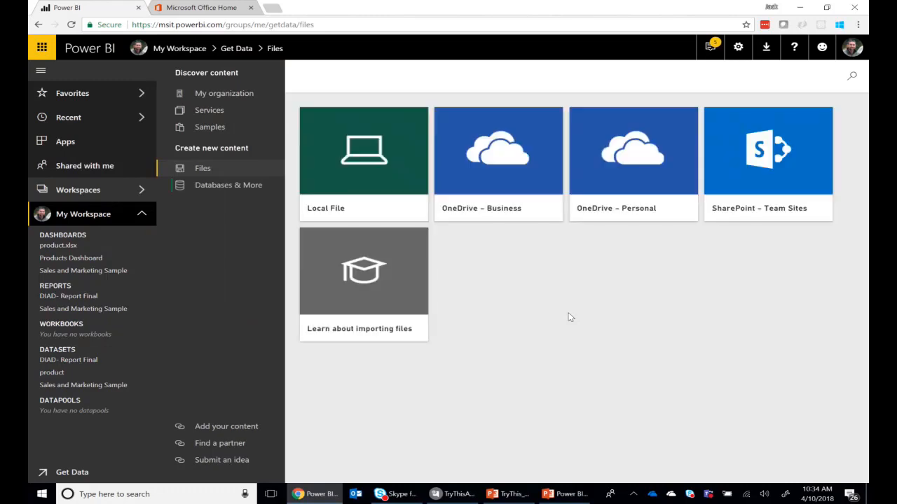
pyautogui.click(491, 152)
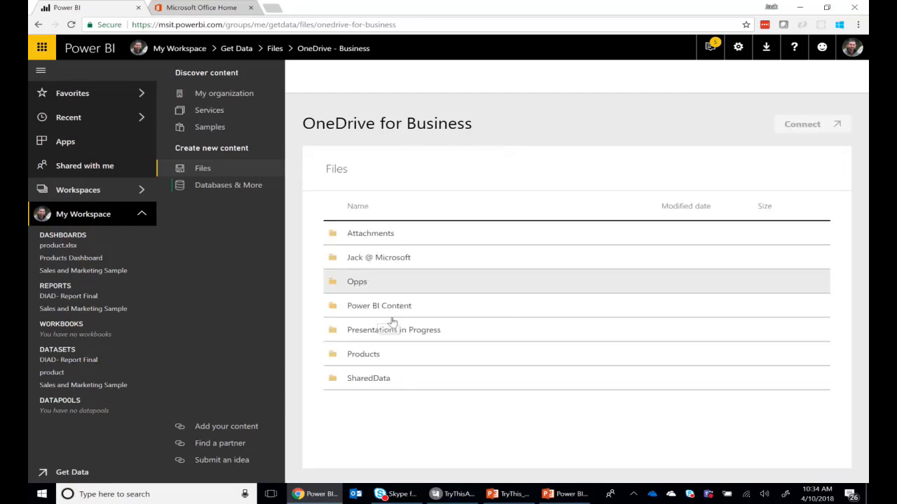
# Import the Excel data of product.xlsx from the OneDrive Products folder and open the new dashboard
pyautogui.click(365, 355)
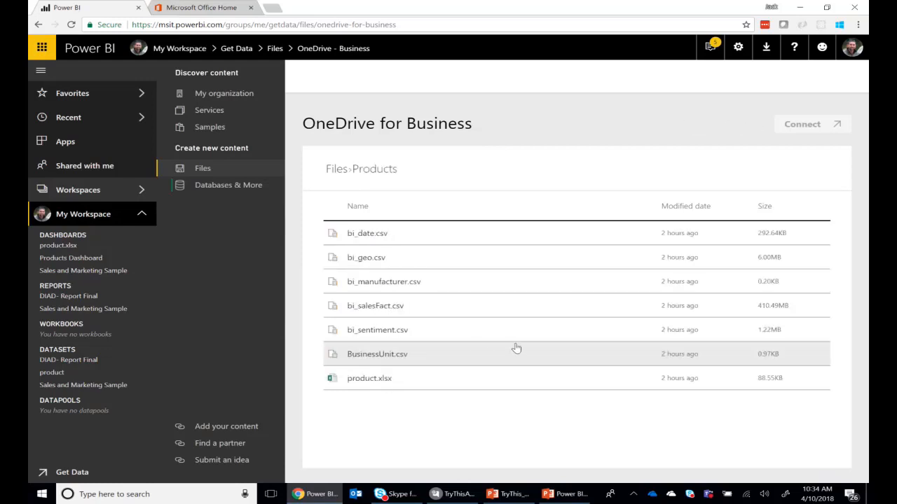
pyautogui.click(367, 381)
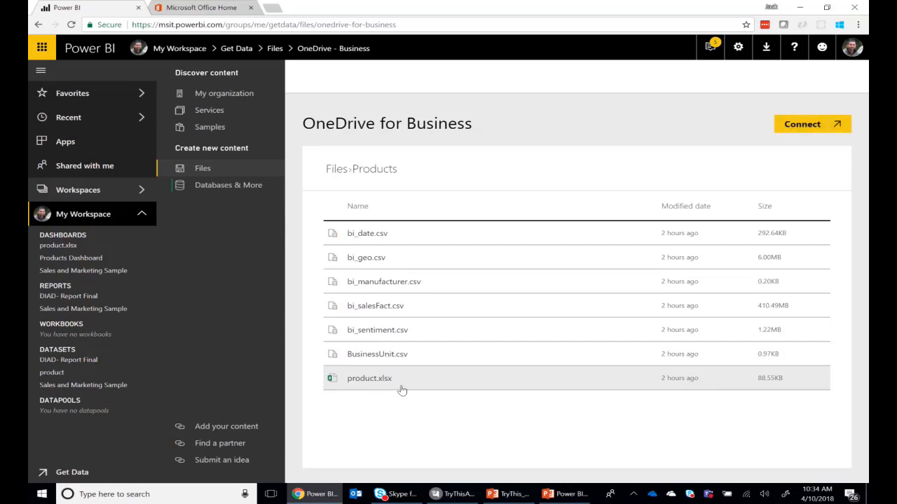
pyautogui.click(816, 128)
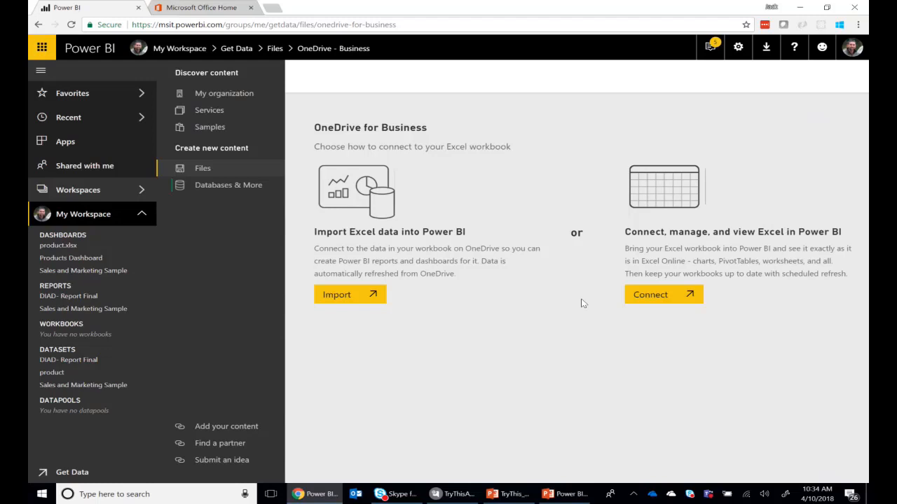
pyautogui.click(349, 300)
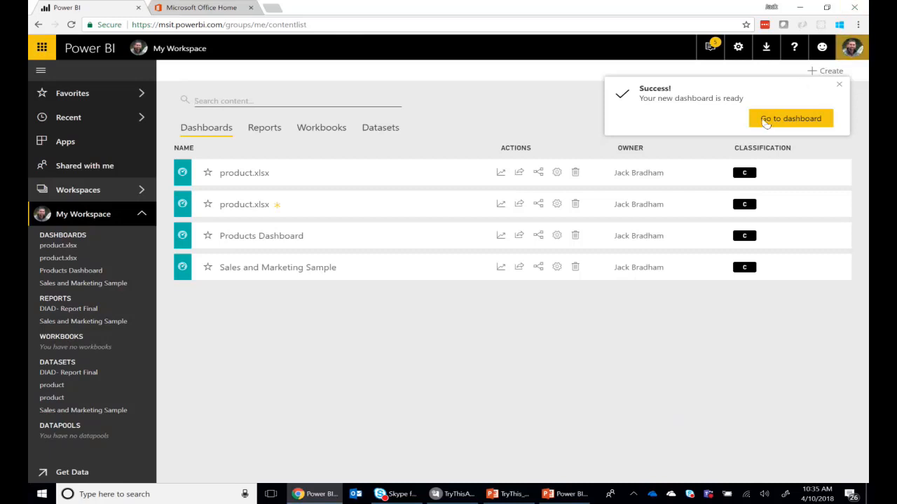
pyautogui.click(786, 119)
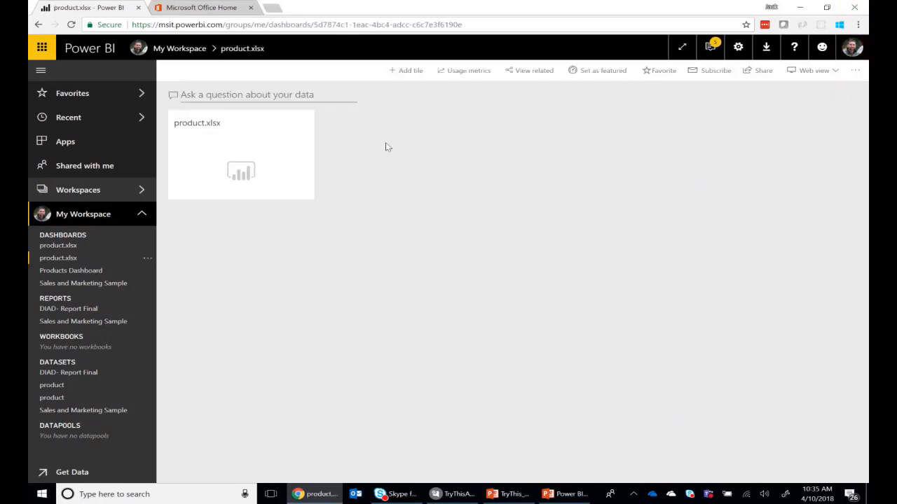
# Ask the dashboard's Q&A for "count of bi products by manufacturer"
pyautogui.click(248, 90)
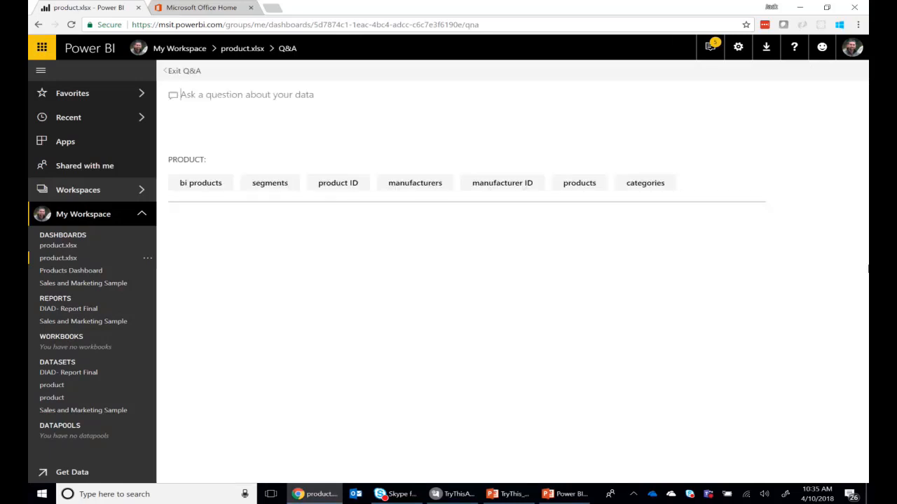
pyautogui.write('count')
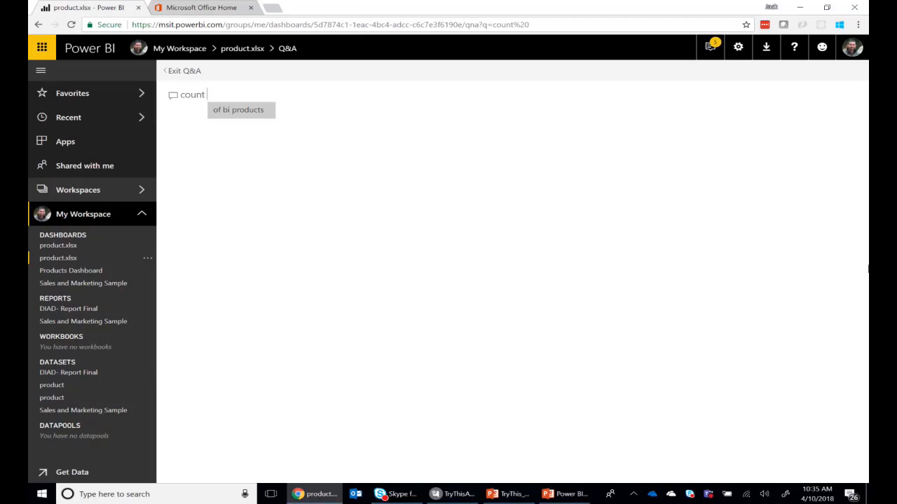
pyautogui.press('Tab')
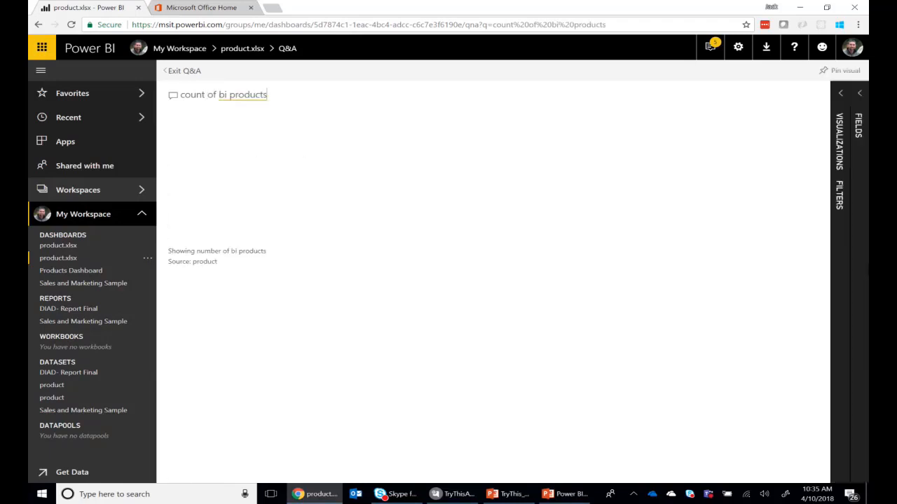
pyautogui.write('by')
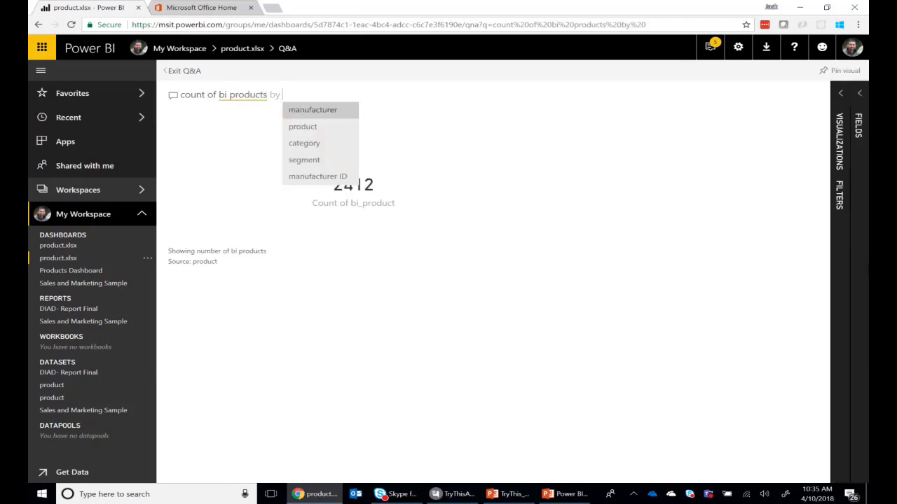
pyautogui.press('Tab')
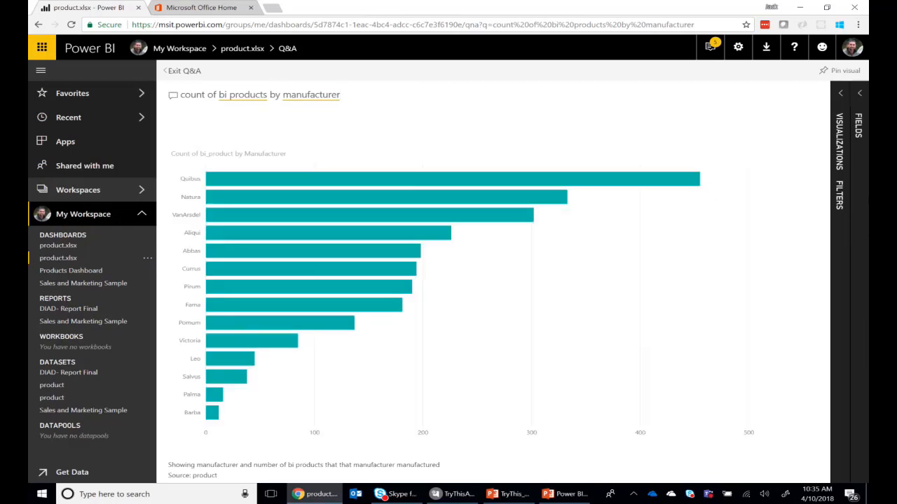
# Pin the manufacturer chart to the existing Products Dashboard and go to that dashboard
pyautogui.click(843, 70)
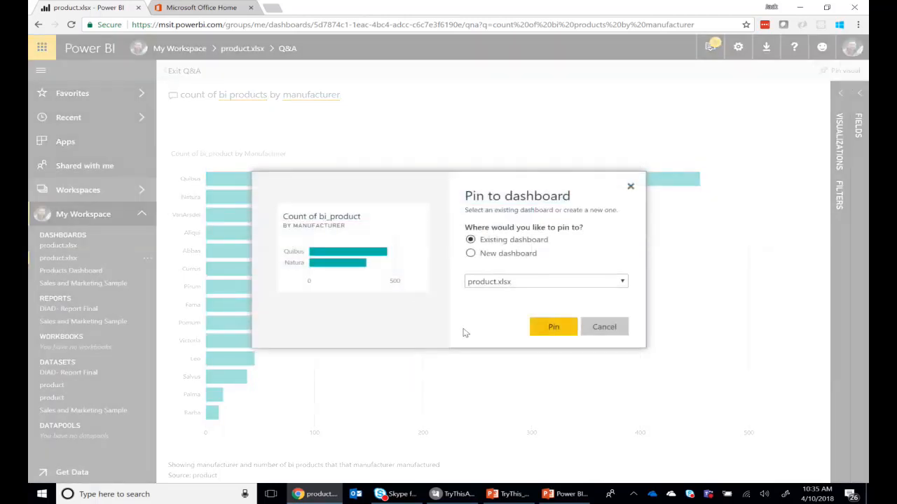
pyautogui.click(492, 282)
pyautogui.click(527, 336)
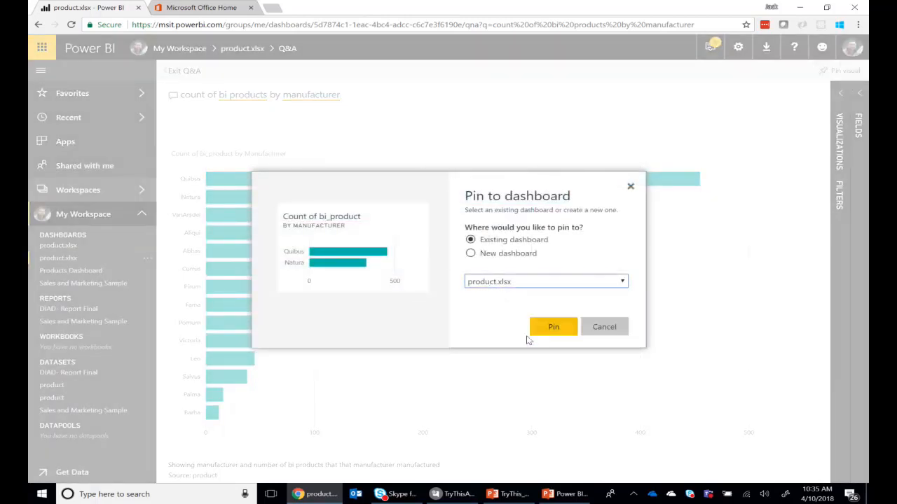
pyautogui.click(552, 326)
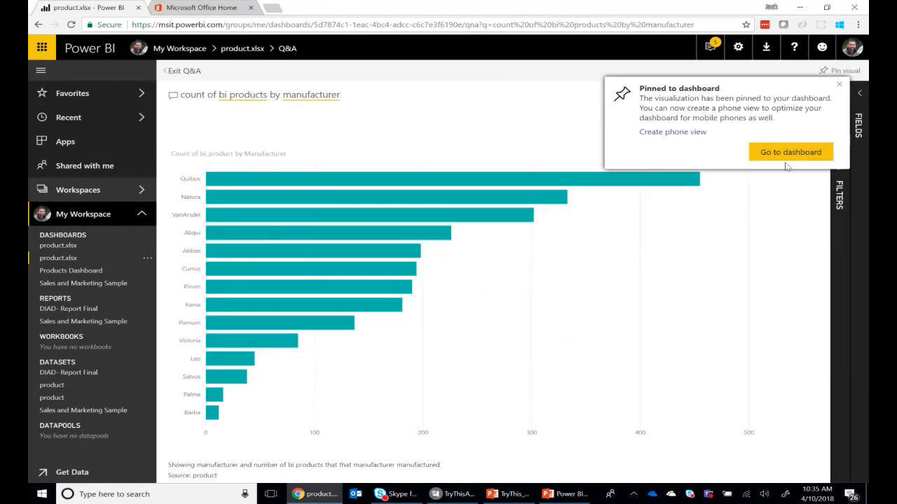
pyautogui.click(786, 157)
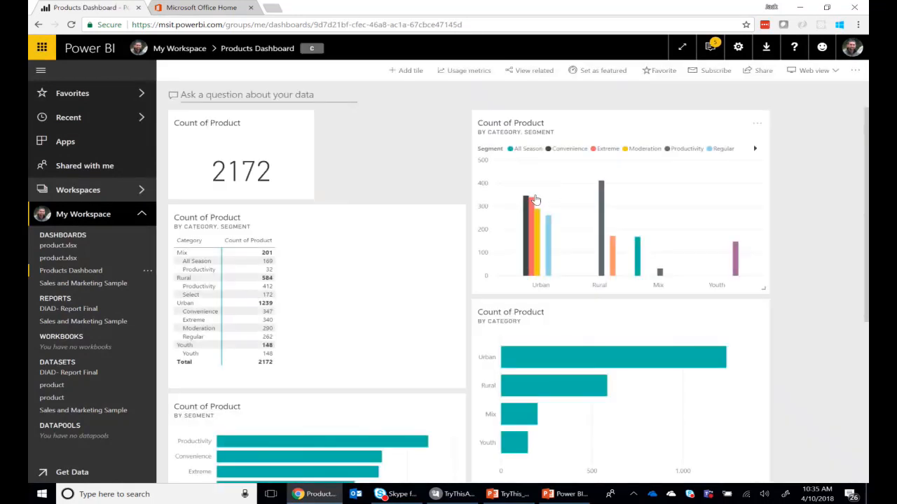
# Find the Count of bi_product by Manufacturer tile on Products Dashboard and open its underlying Q&A visual
pyautogui.scroll(-4, 777, 238)
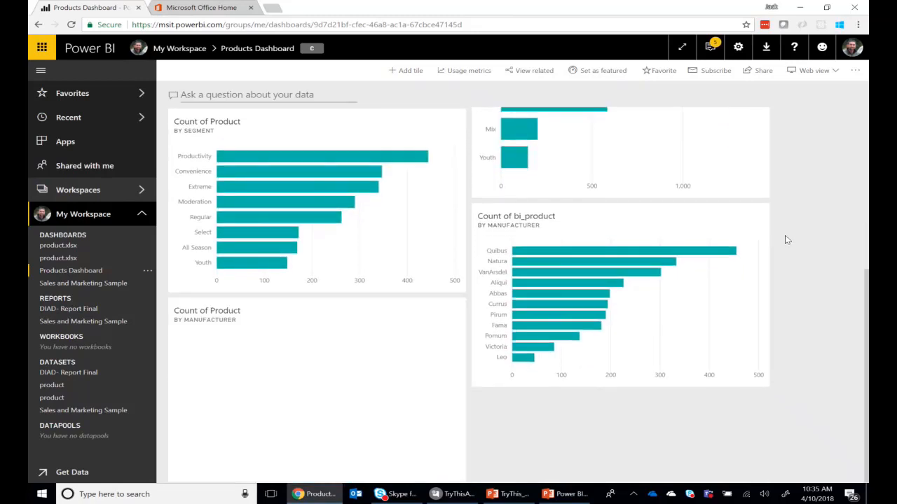
pyautogui.click(660, 308)
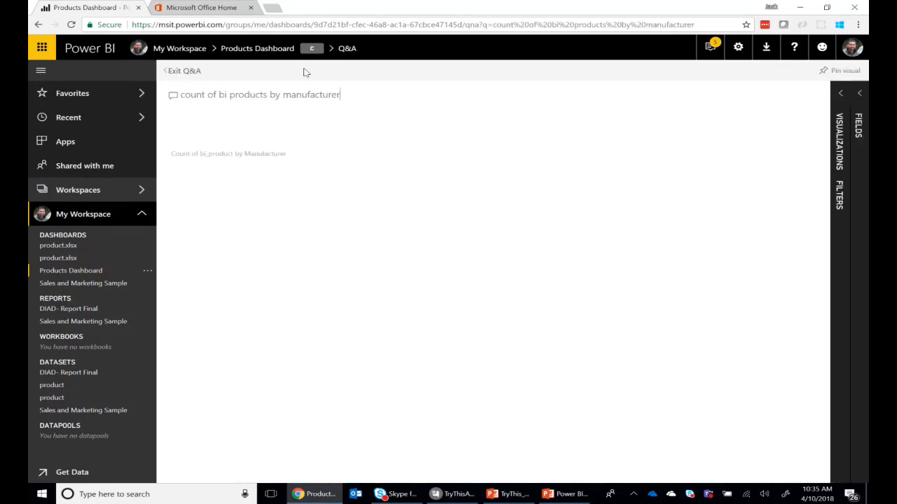
pyautogui.moveTo(459, 176)
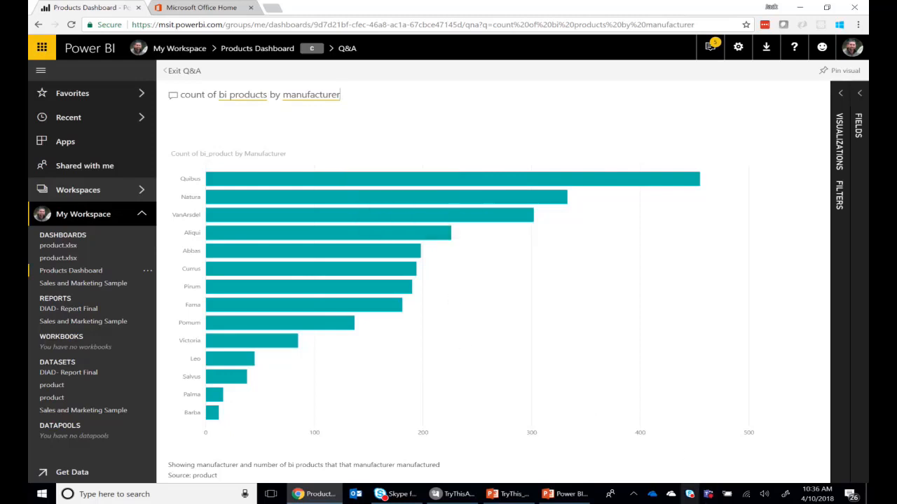
# Switch to File Explorer to look over the files in the synced OneDrive - Microsoft Products folder, and minimize the window
pyautogui.click(653, 496)
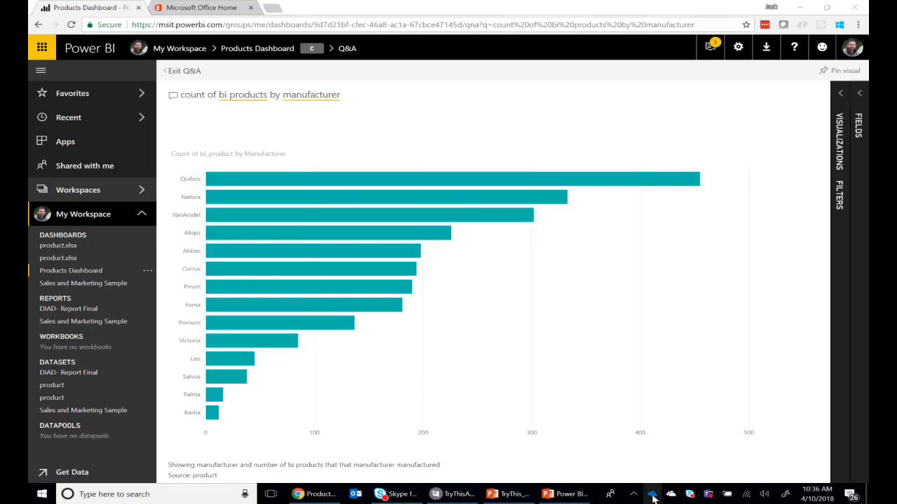
pyautogui.click(717, 234)
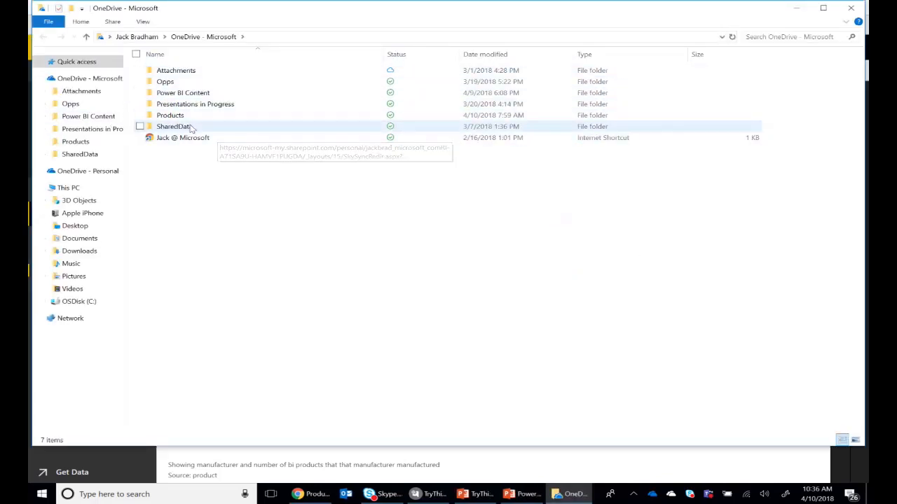
pyautogui.doubleClick(197, 119)
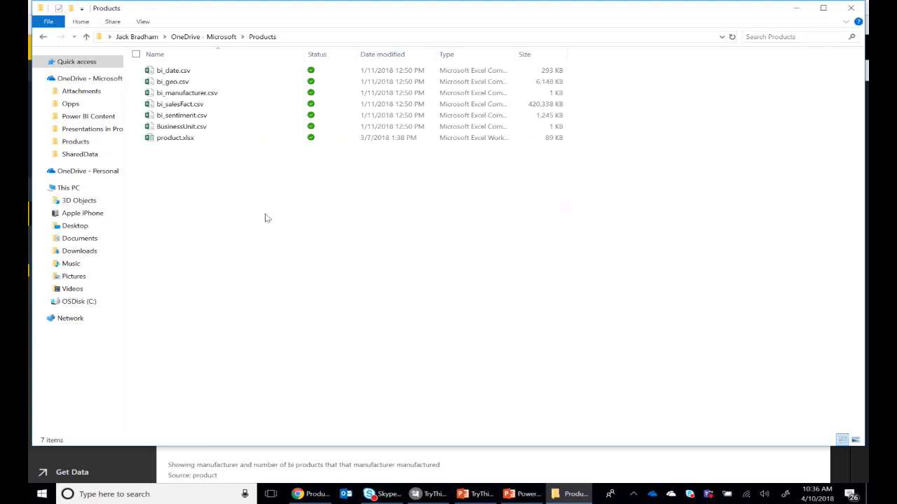
pyautogui.moveTo(264, 214); pyautogui.dragTo(136, 55)
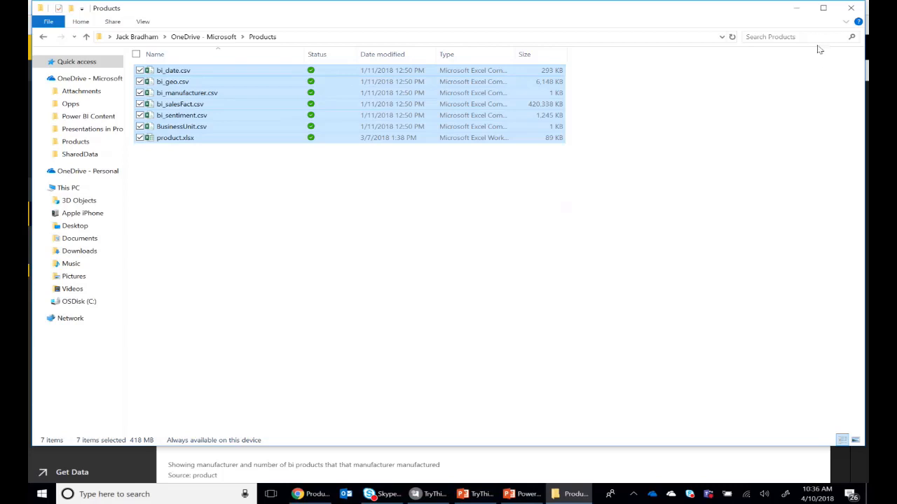
pyautogui.click(453, 319)
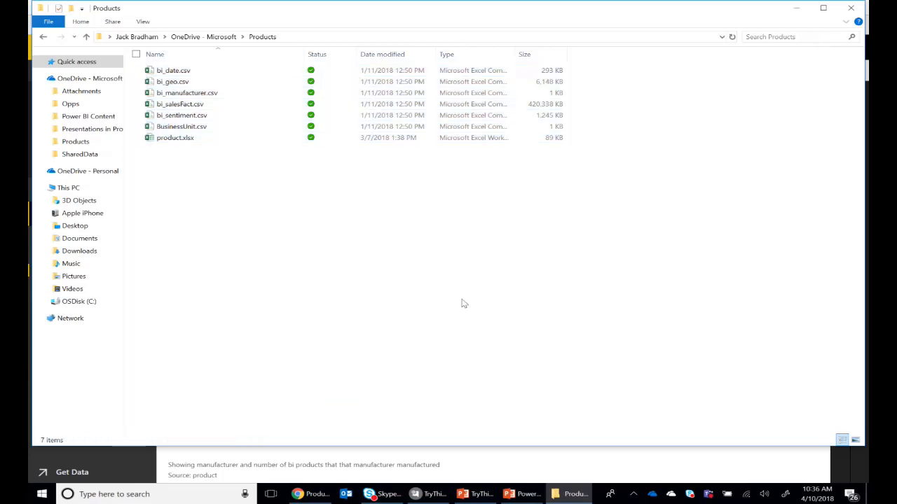
pyautogui.click(796, 9)
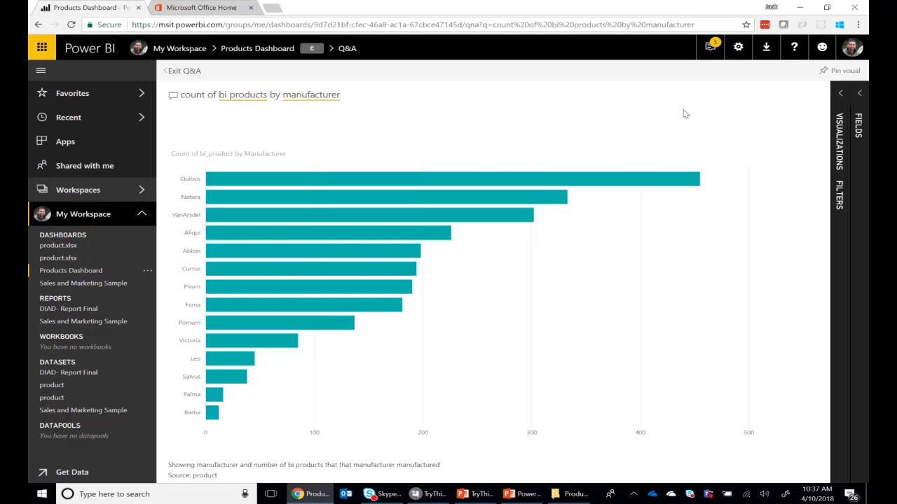
# Start downloading the Power BI Desktop installer from the Power BI service and cancel the PBIDesktop_x64.msi download
pyautogui.click(767, 50)
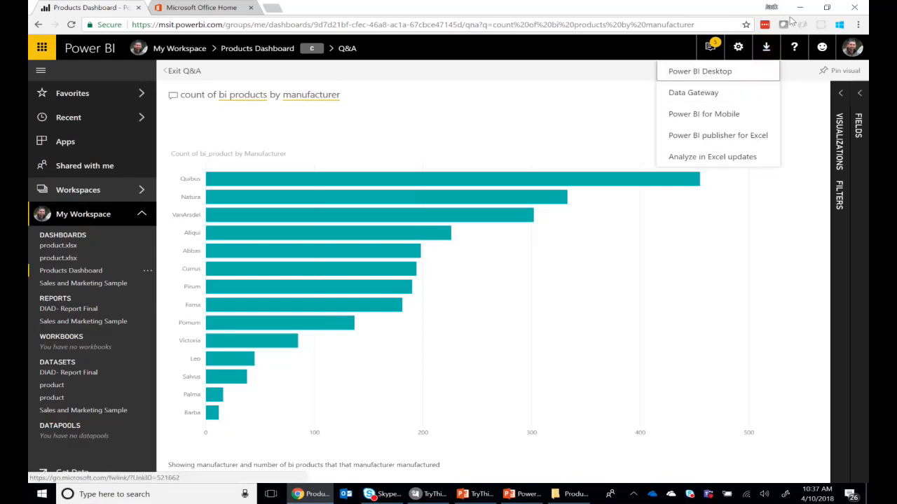
pyautogui.click(726, 77)
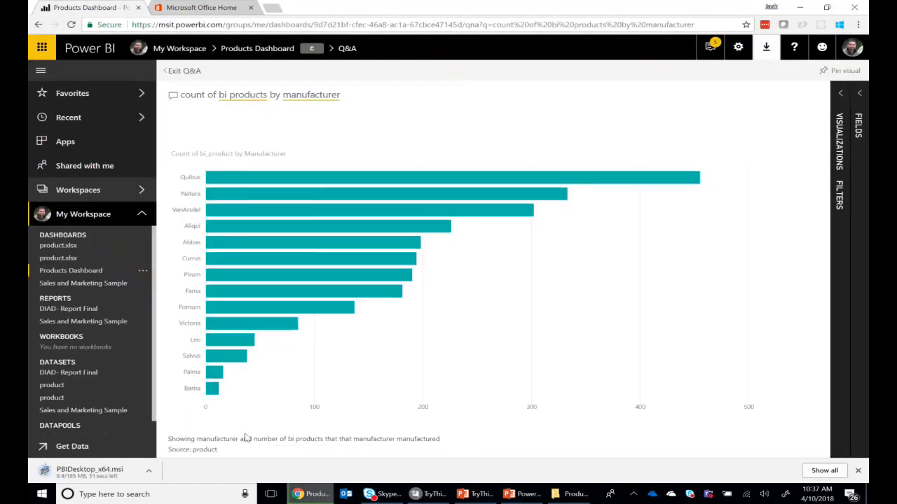
pyautogui.click(800, 7)
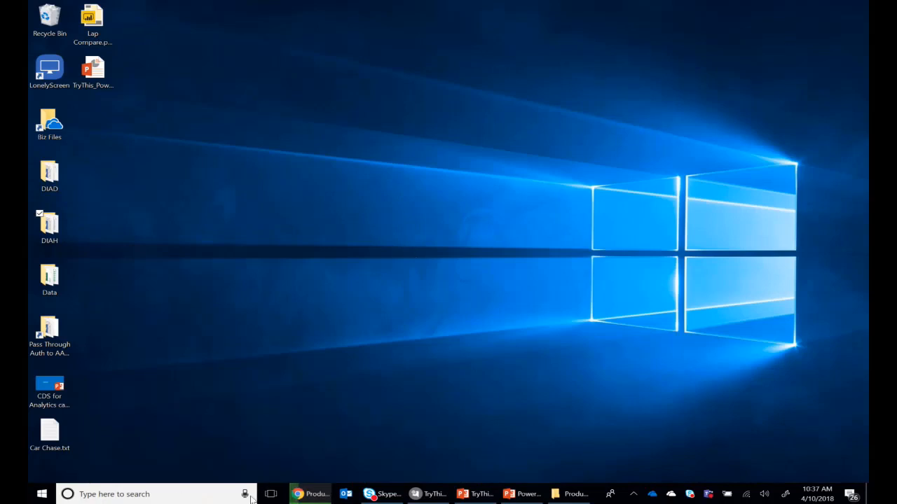
pyautogui.click(297, 493)
pyautogui.click(148, 475)
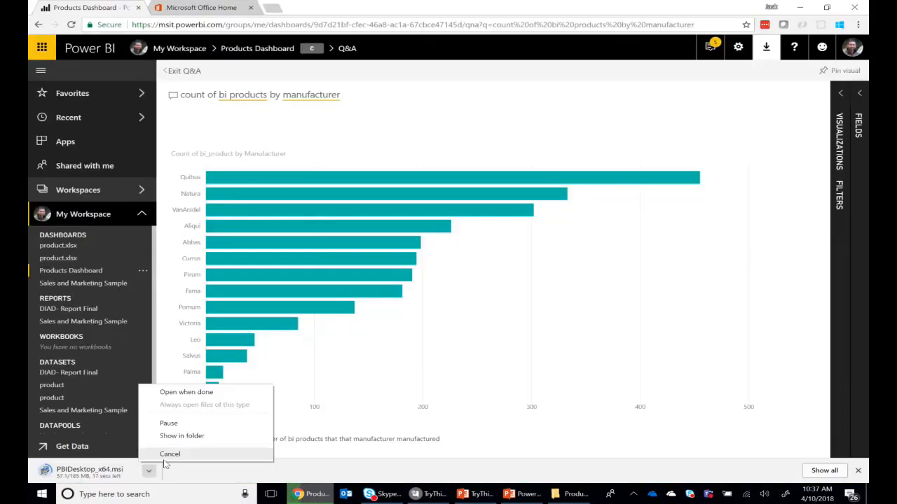
pyautogui.click(170, 454)
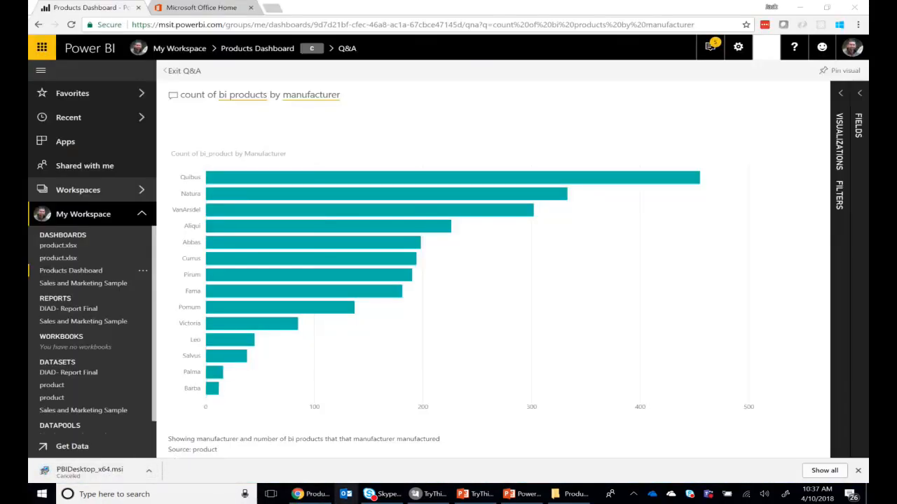
# Search Windows for "powerbi", launch the installed Power BI Desktop app, and minimize the browser window
pyautogui.press('super')
pyautogui.write('po')
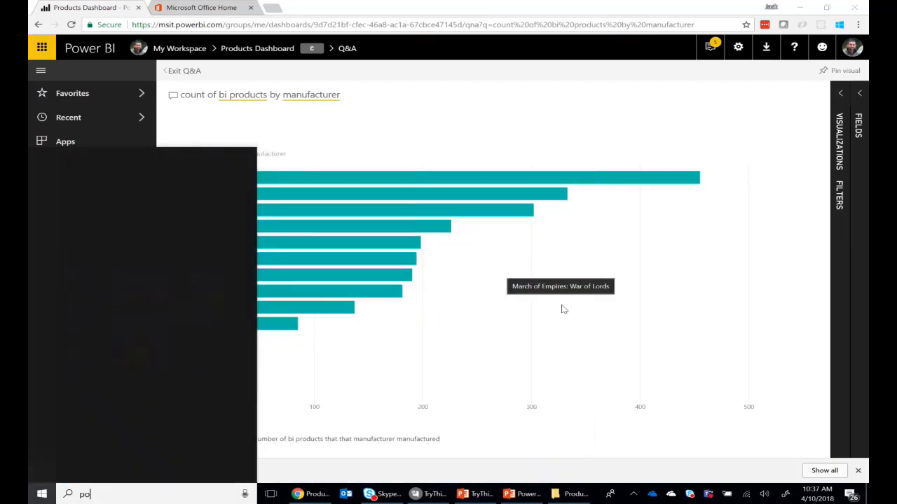
pyautogui.write('werbi')
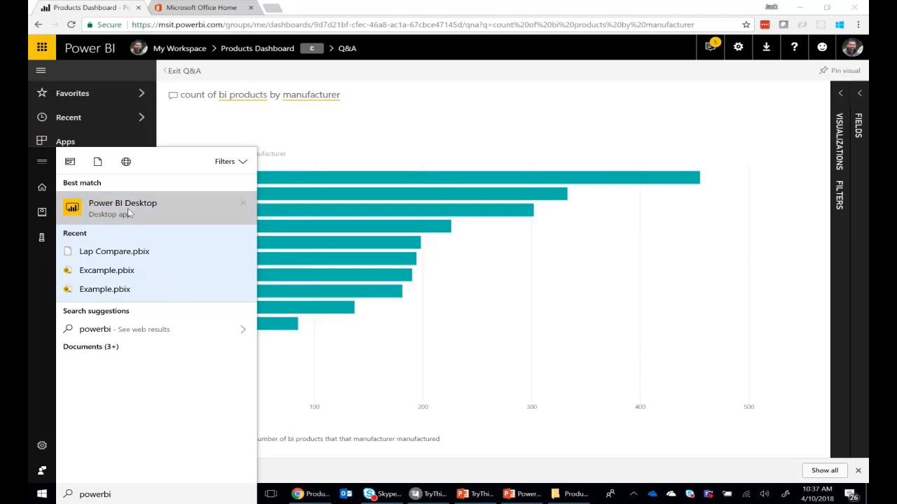
pyautogui.click(129, 210)
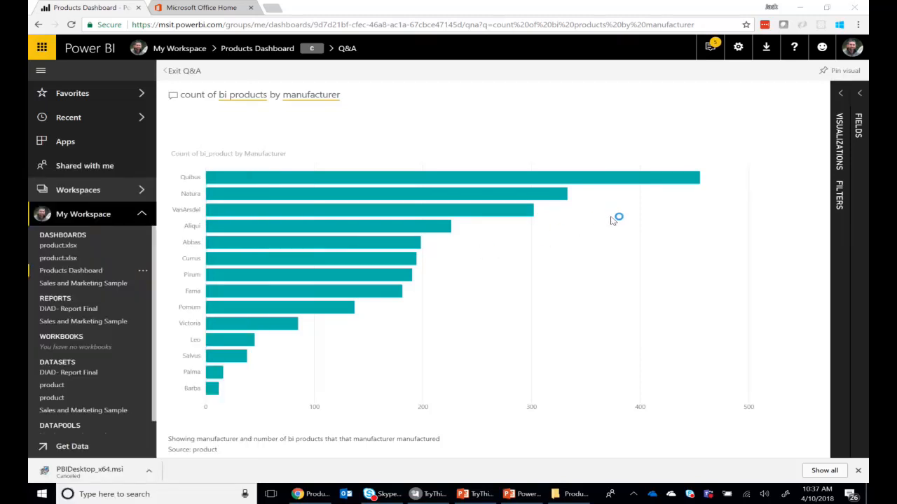
pyautogui.click(801, 9)
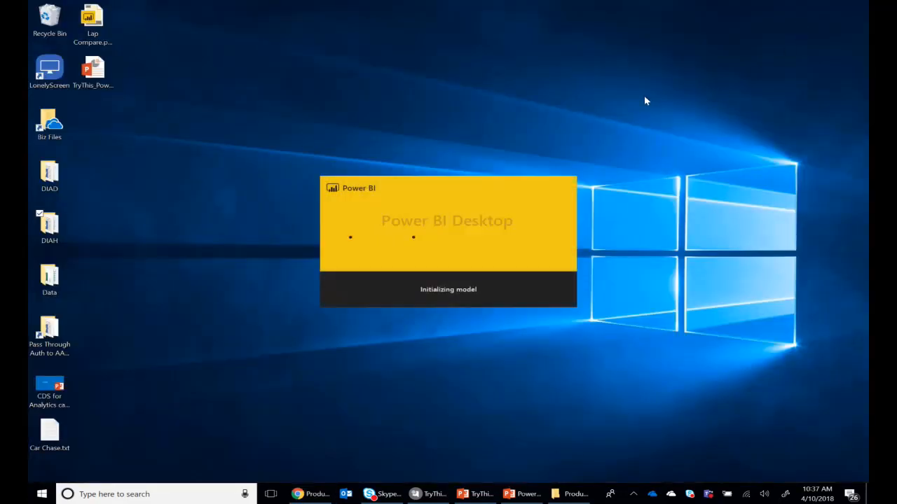
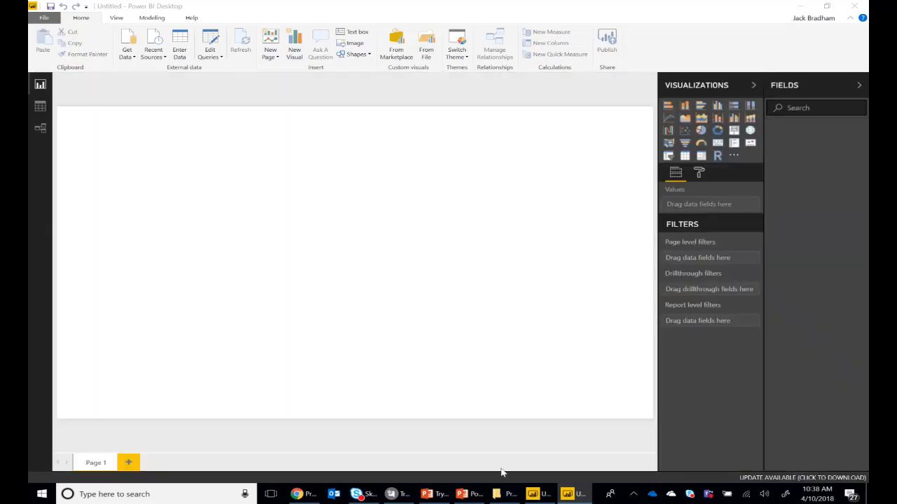
# Dismiss the start screen of the extra Power BI Desktop window and close that window
pyautogui.click(552, 496)
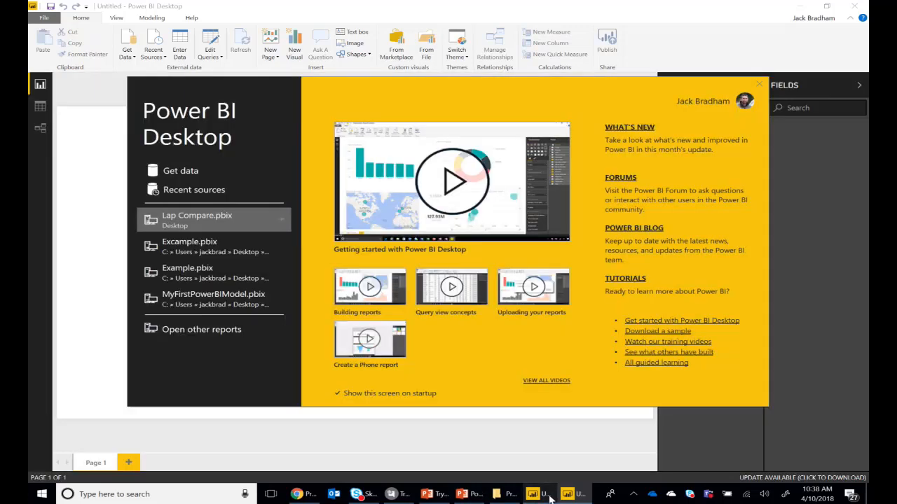
pyautogui.click(758, 86)
pyautogui.click(854, 6)
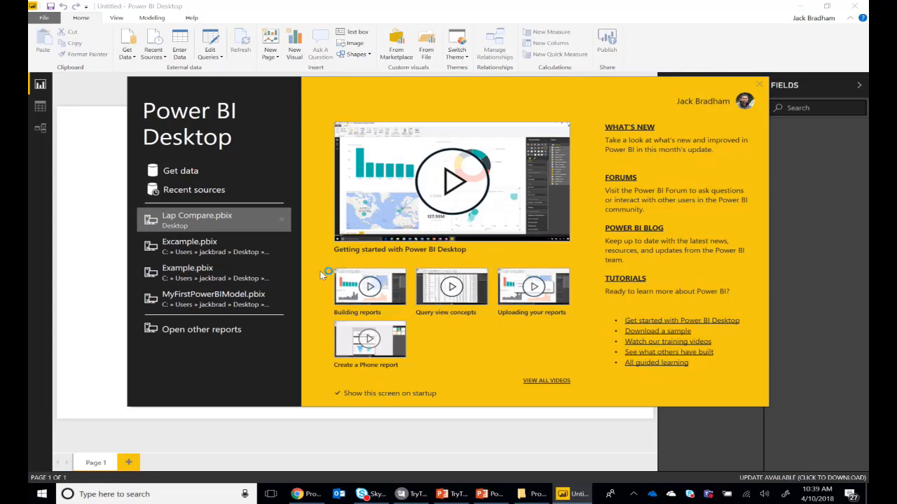
# Connect to the Excel workbook product.xlsx in the Desktop > Data folder as a data source
pyautogui.click(172, 173)
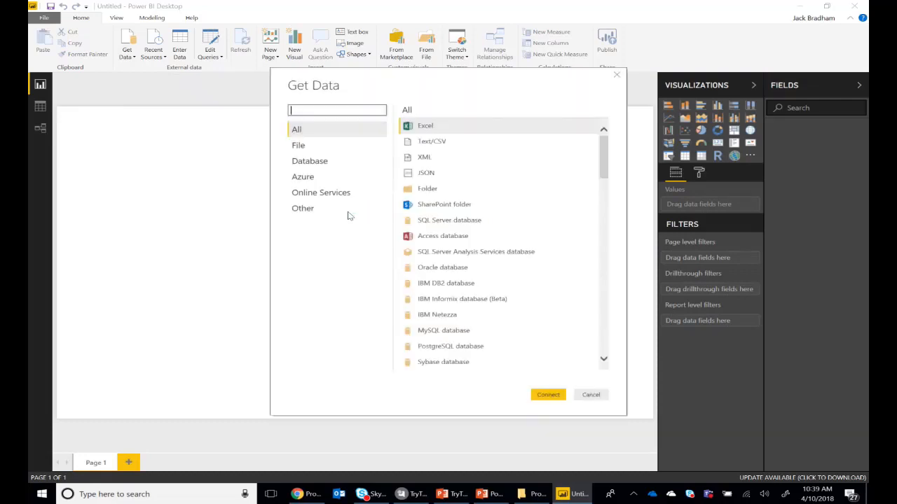
pyautogui.click(444, 129)
pyautogui.click(550, 397)
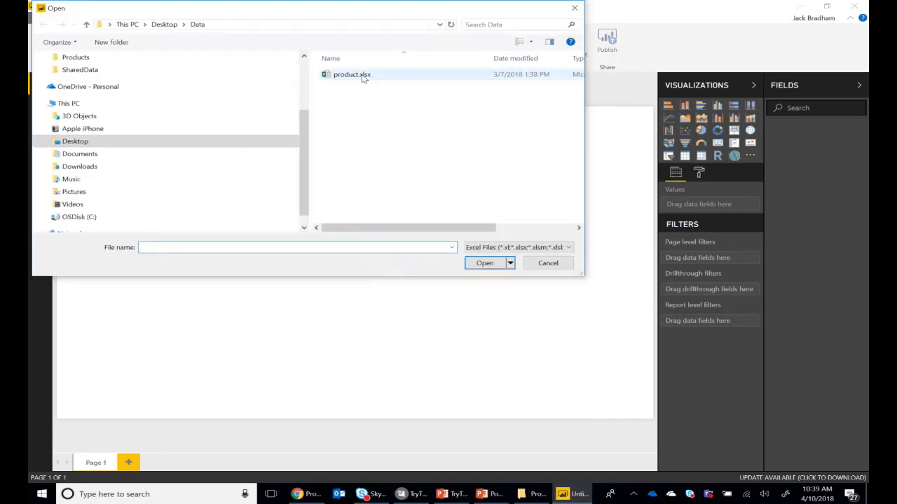
pyautogui.click(362, 75)
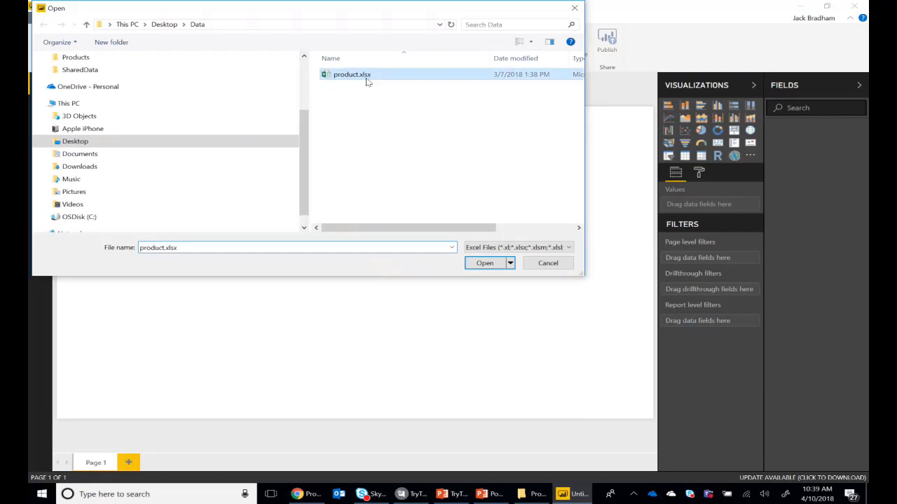
pyautogui.click(483, 264)
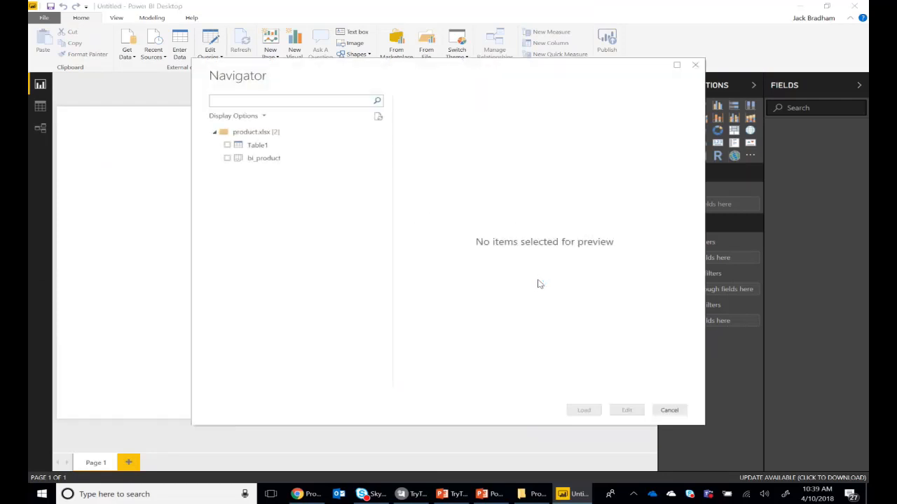
# Preview Table1 and bi_product from product.xlsx, and load only Table1 into the report
pyautogui.click(237, 158)
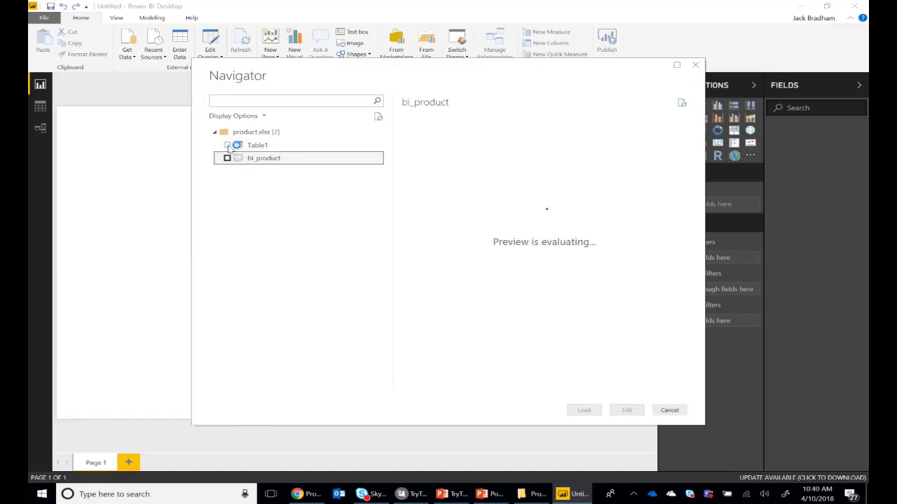
pyautogui.click(227, 145)
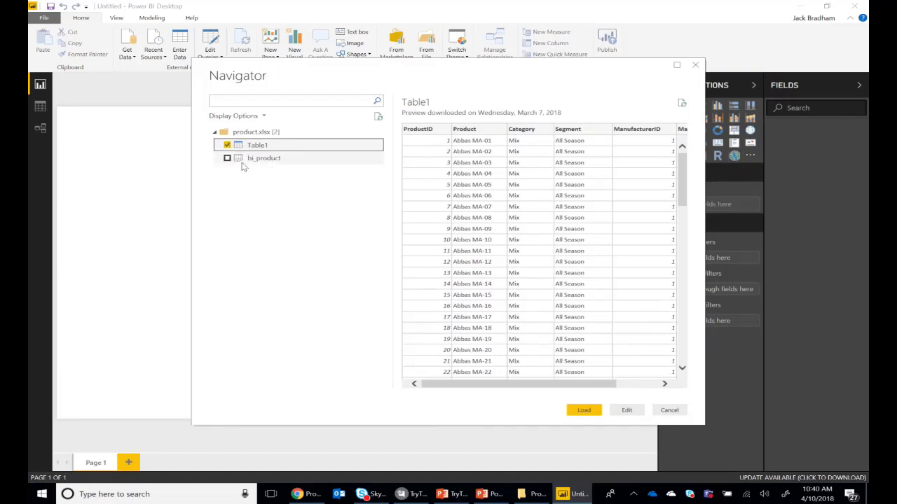
pyautogui.click(227, 158)
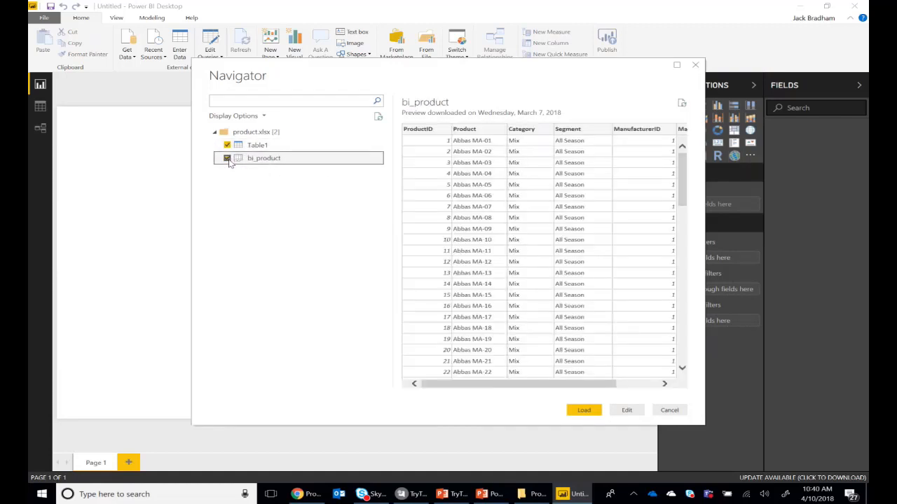
pyautogui.click(227, 159)
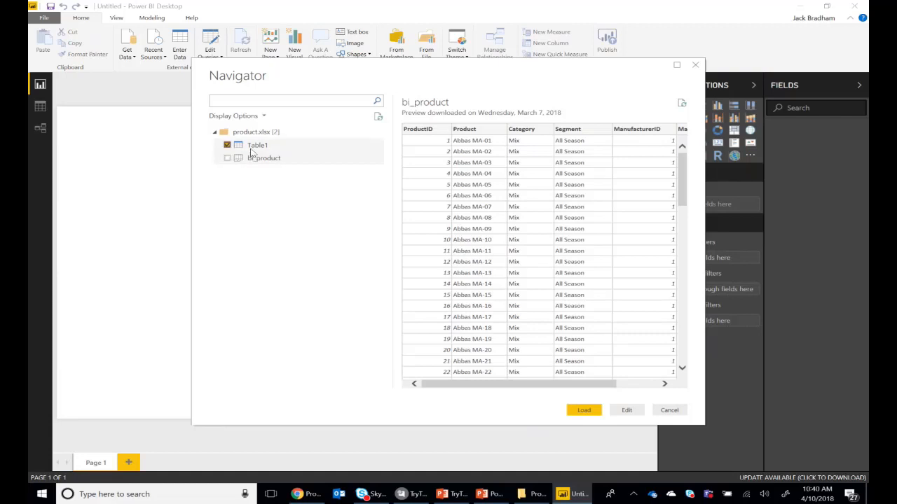
pyautogui.click(586, 411)
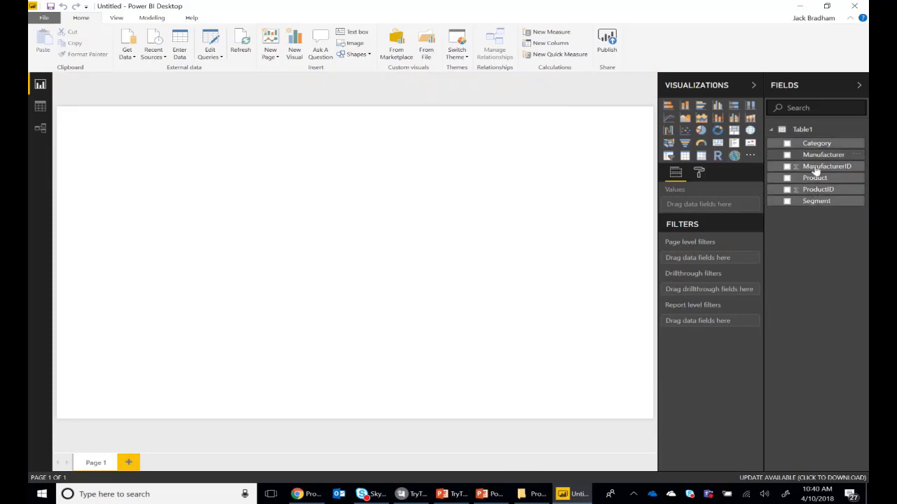
# Try out an enlarged table visual with Category, Manufacturer, Product and Segment on Page 1, and delete it
pyautogui.click(686, 159)
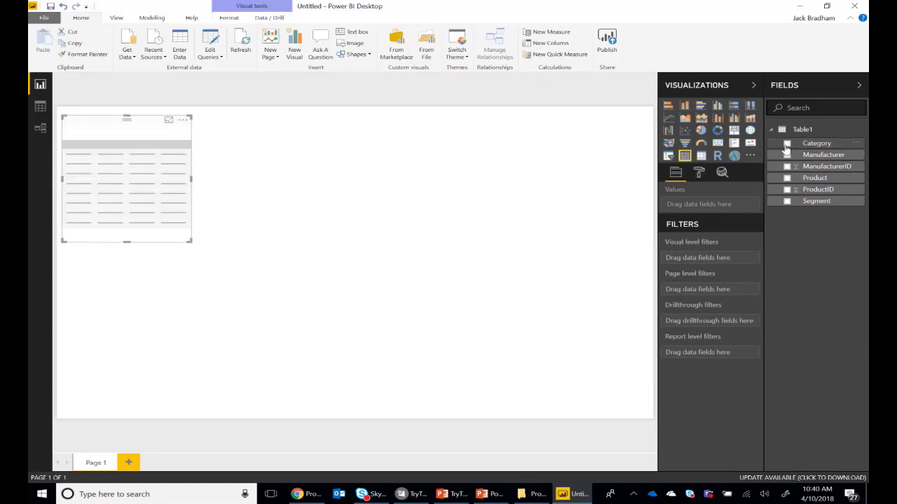
pyautogui.click(787, 144)
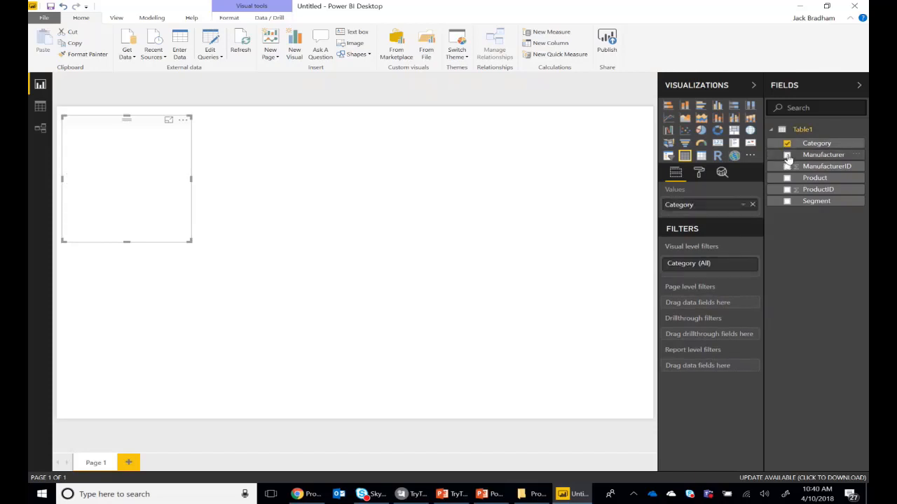
pyautogui.click(786, 155)
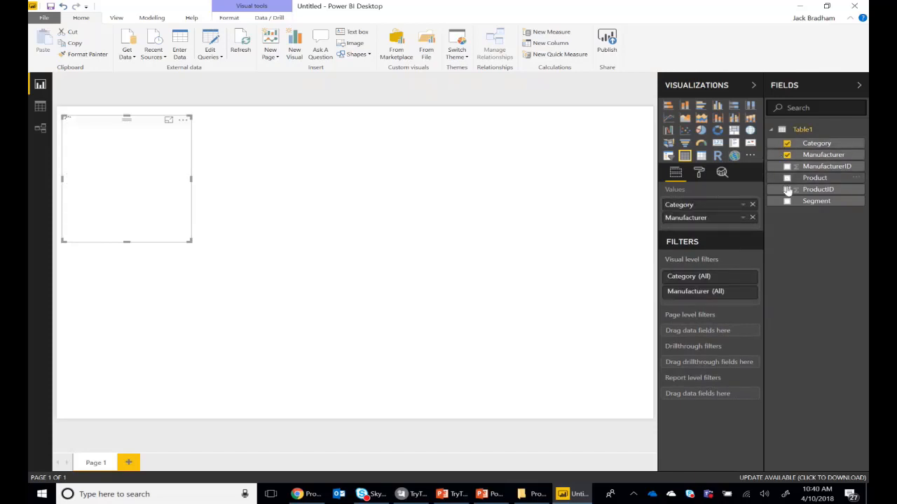
pyautogui.click(787, 178)
pyautogui.click(787, 201)
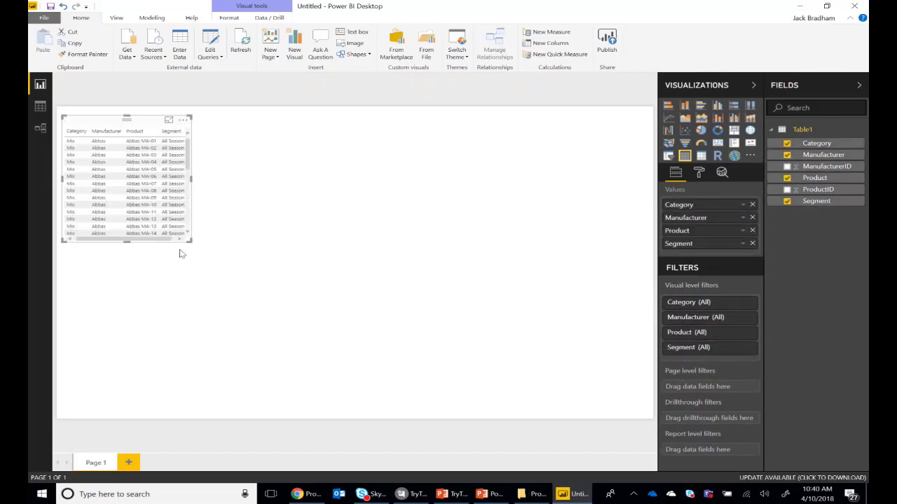
pyautogui.moveTo(191, 241); pyautogui.dragTo(215, 306)
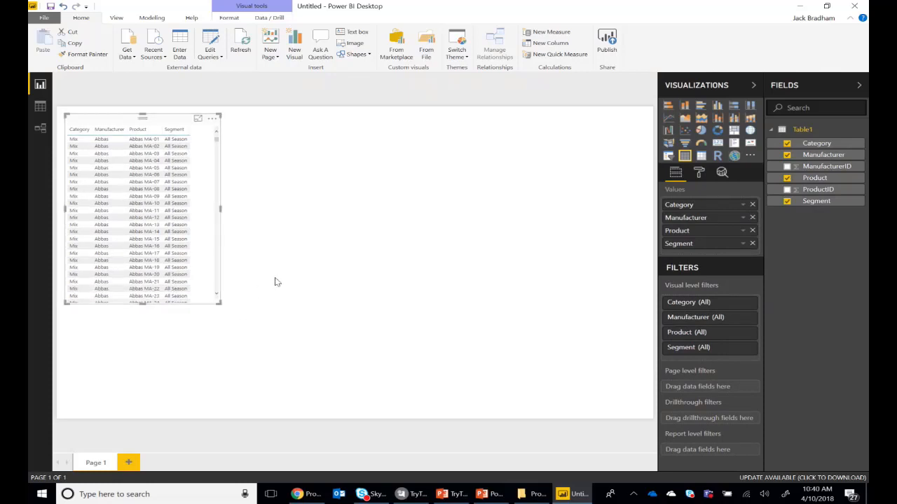
pyautogui.press('Delete')
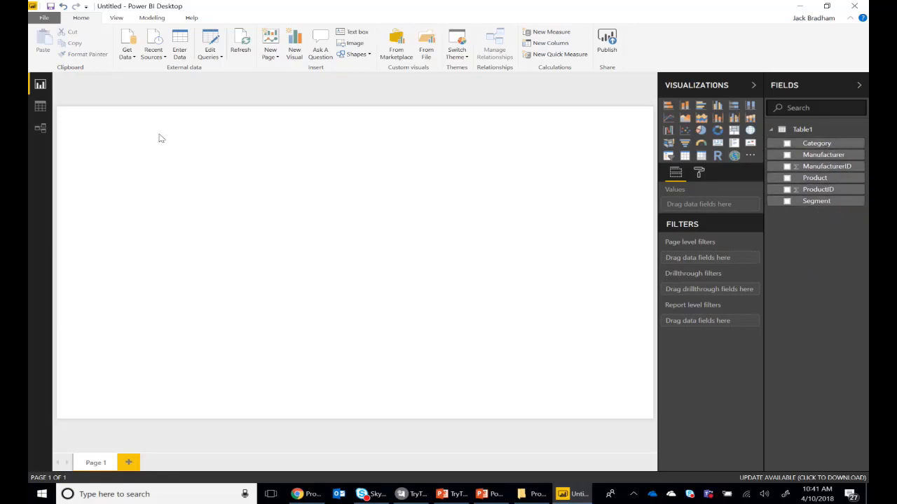
# Get data from the text/CSV file bi_salesFact.csv in the Data folder and open it for editing in Power Query Editor
pyautogui.click(126, 53)
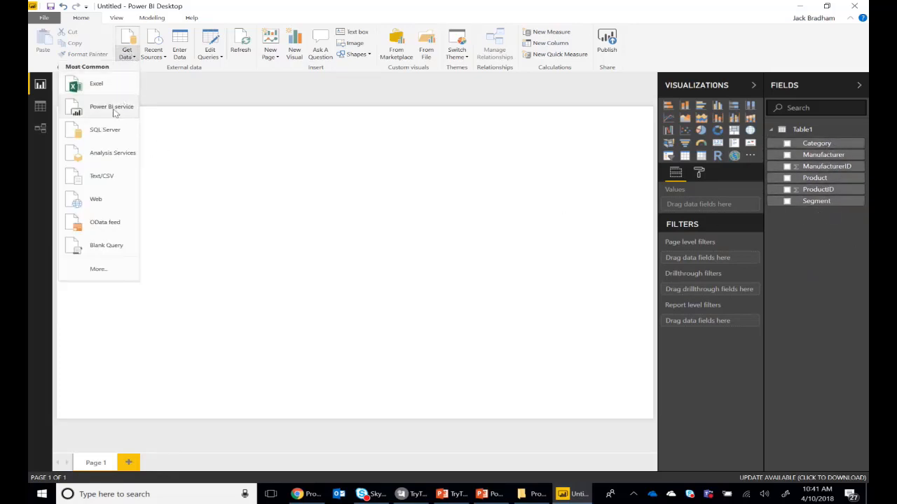
pyautogui.click(102, 179)
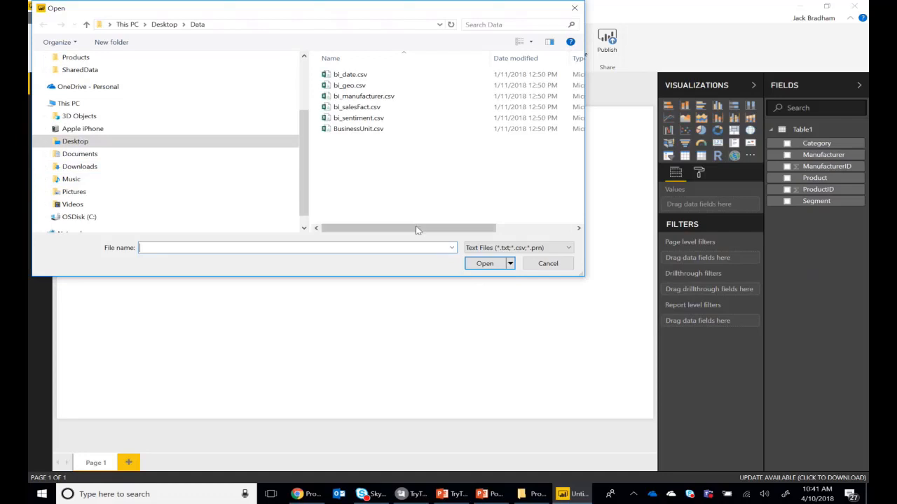
pyautogui.moveTo(416, 234); pyautogui.dragTo(384, 233)
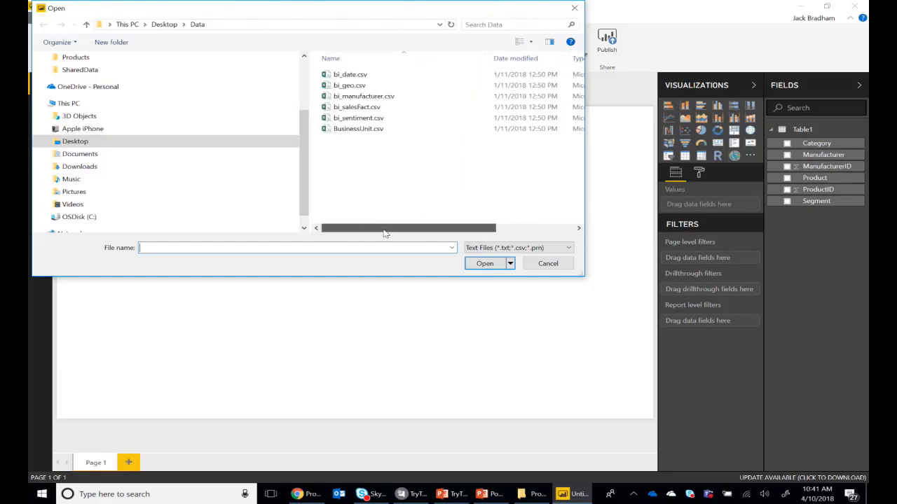
pyautogui.click(352, 107)
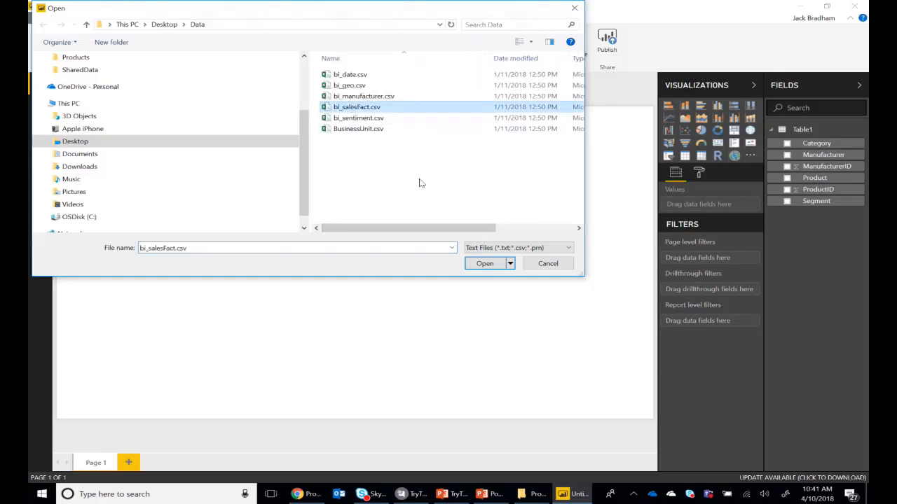
pyautogui.moveTo(422, 226); pyautogui.dragTo(363, 226)
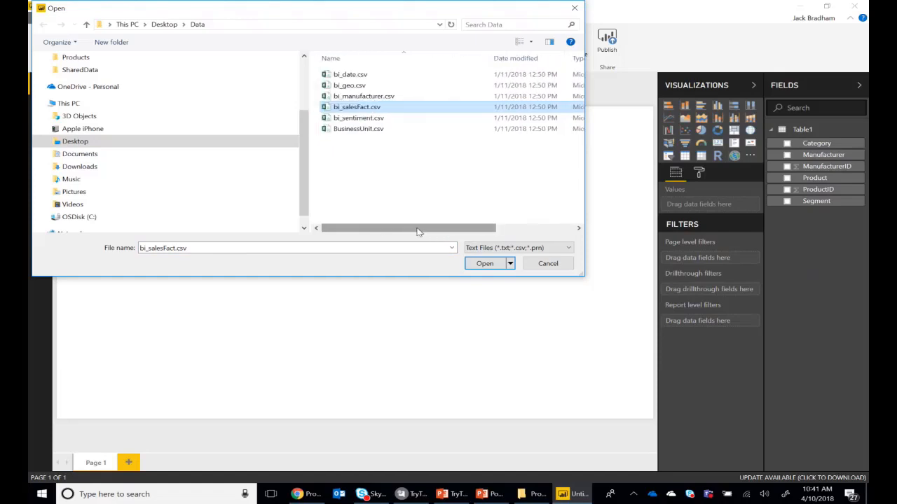
pyautogui.click(420, 211)
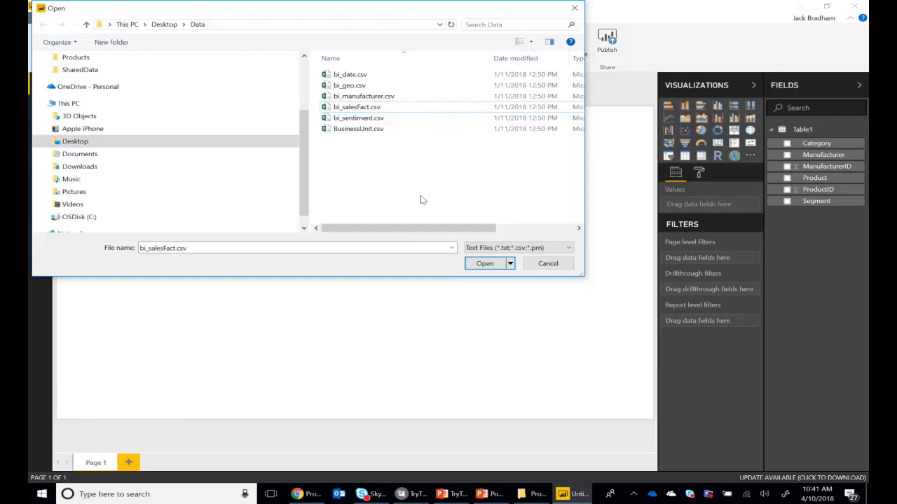
pyautogui.click(377, 106)
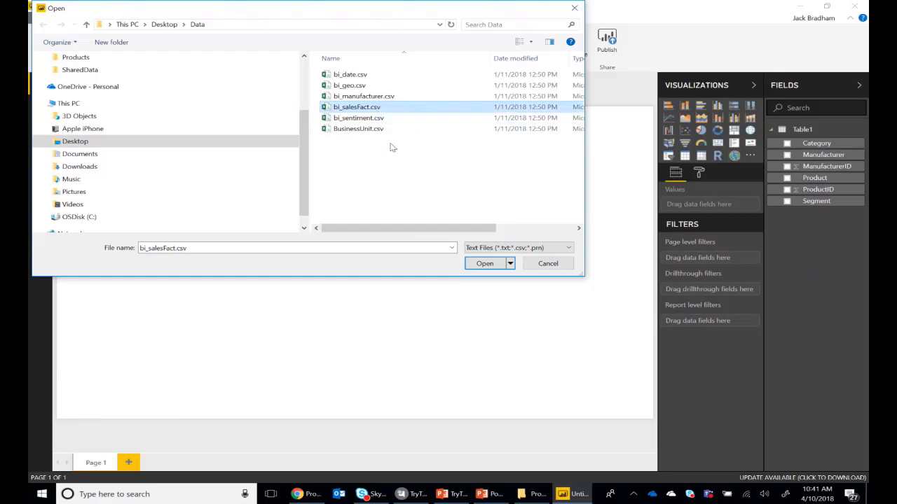
pyautogui.click(373, 130)
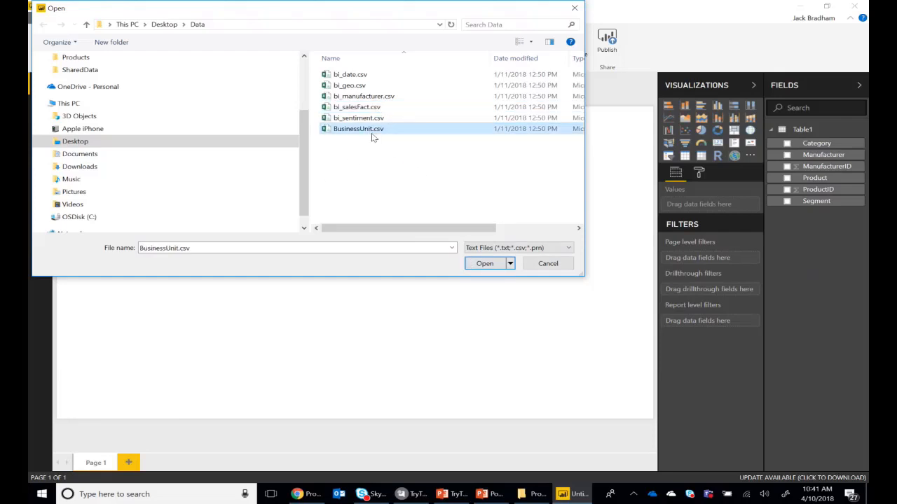
pyautogui.click(375, 96)
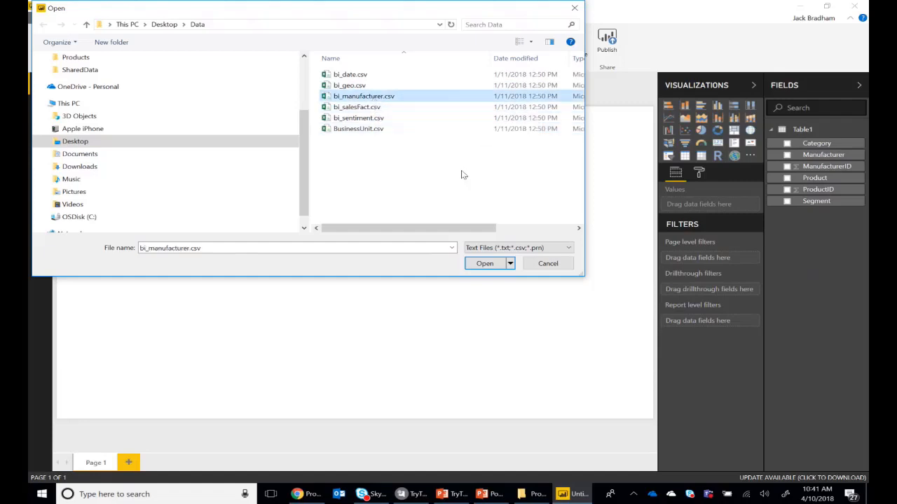
pyautogui.click(350, 106)
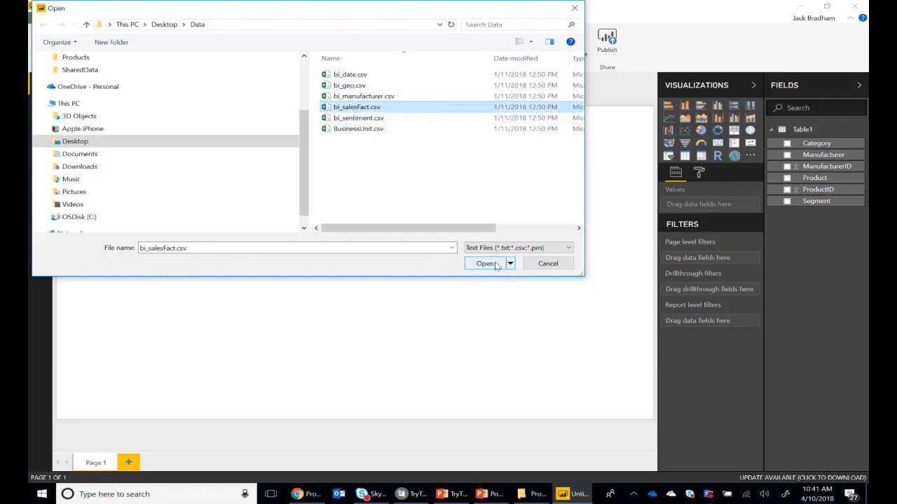
pyautogui.click(494, 265)
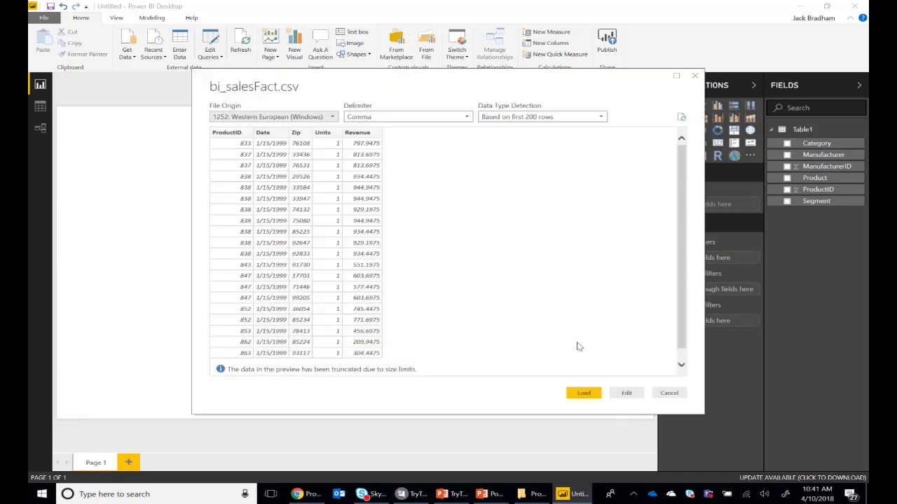
pyautogui.click(625, 394)
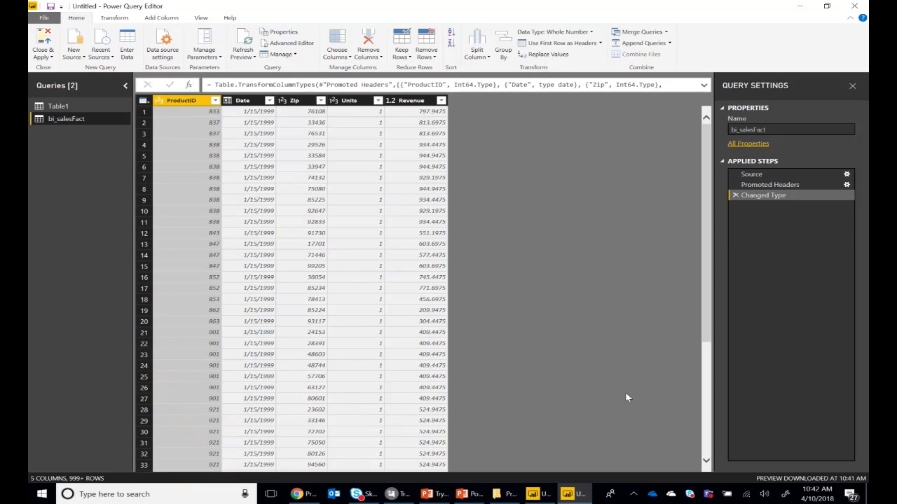
# Rename the bi_salesFact query to Sales
pyautogui.rightClick(75, 120)
pyautogui.click(106, 161)
pyautogui.write('Sales')
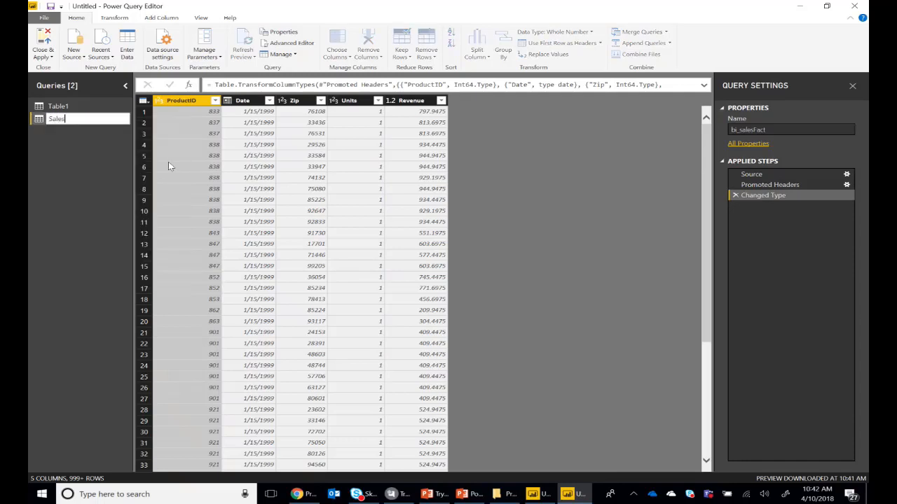
pyautogui.press('Return')
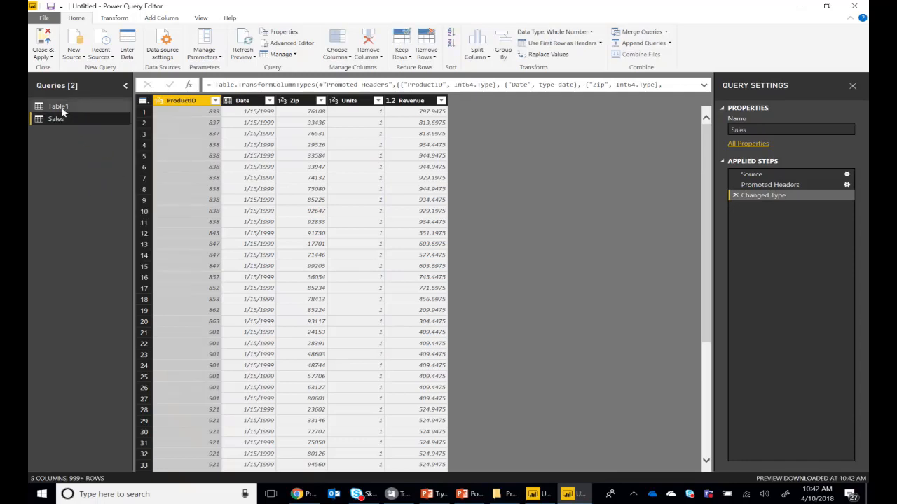
# Rename the Table1 query to Products, and show the data of the Sales query
pyautogui.click(61, 107)
pyautogui.rightClick(63, 109)
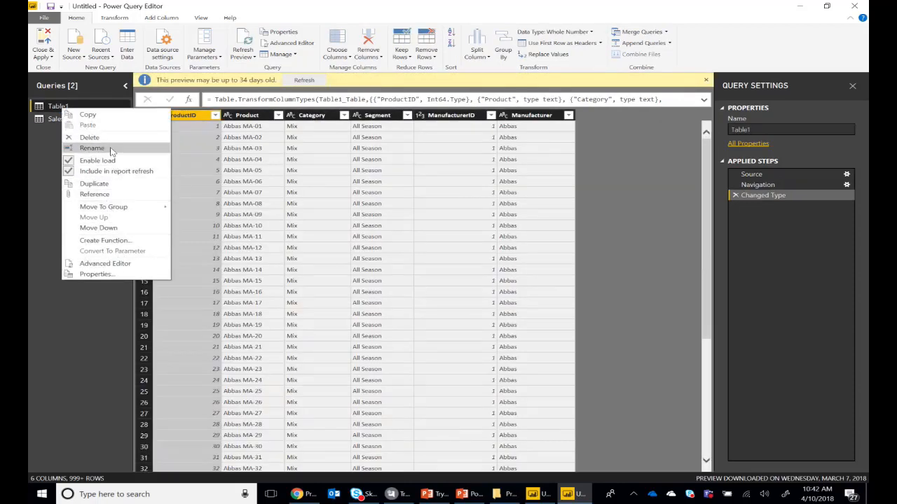
pyautogui.click(91, 148)
pyautogui.write('Product')
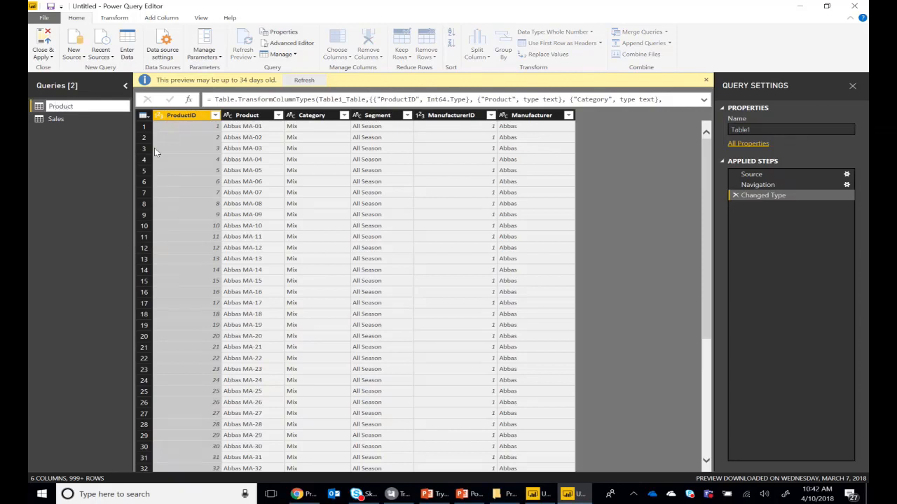
pyautogui.write('s')
pyautogui.press('Return')
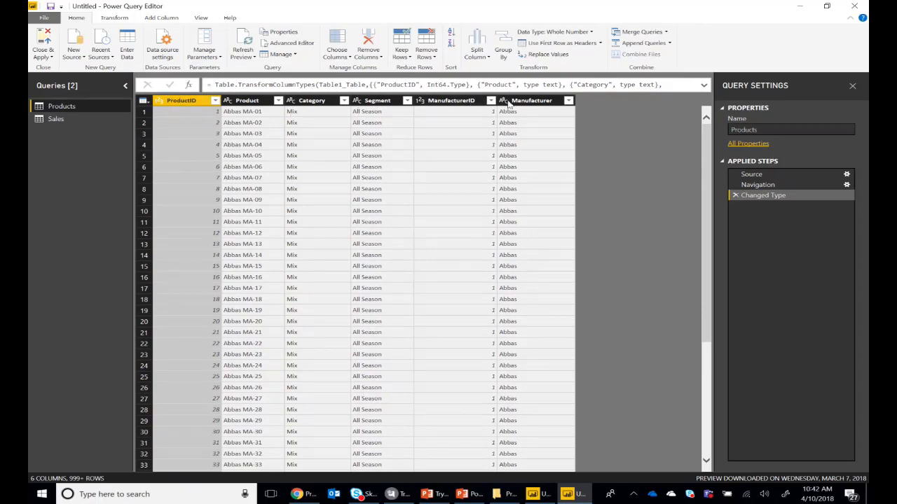
pyautogui.click(57, 120)
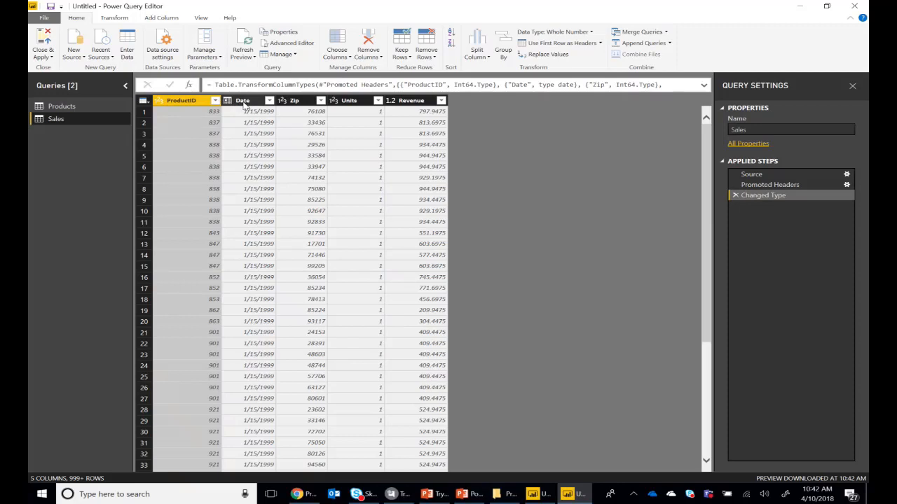
# Change the Zip column's data type in the Sales query to Text, replacing the current type conversion
pyautogui.rightClick(296, 104)
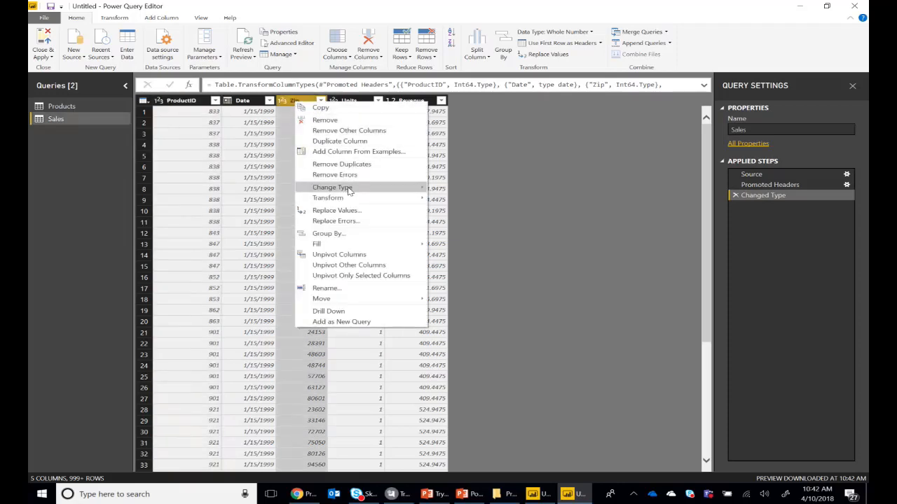
pyautogui.moveTo(348, 190)
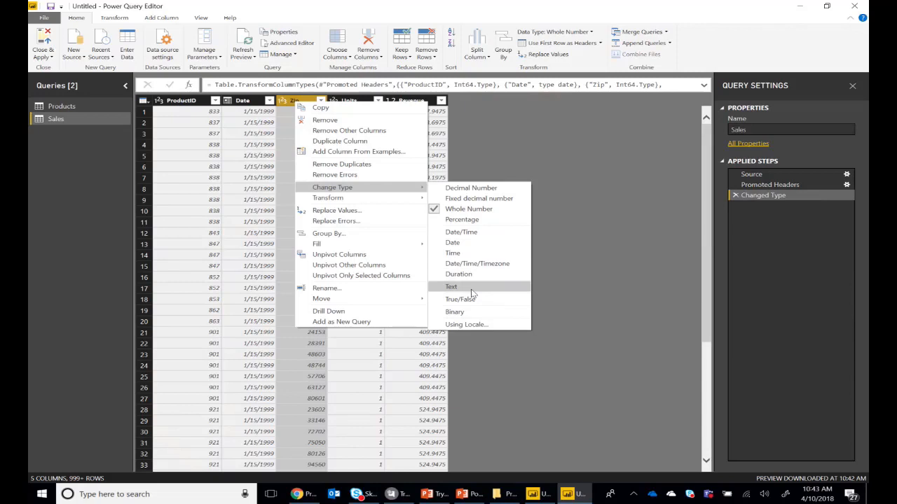
pyautogui.click(635, 257)
pyautogui.rightClick(301, 103)
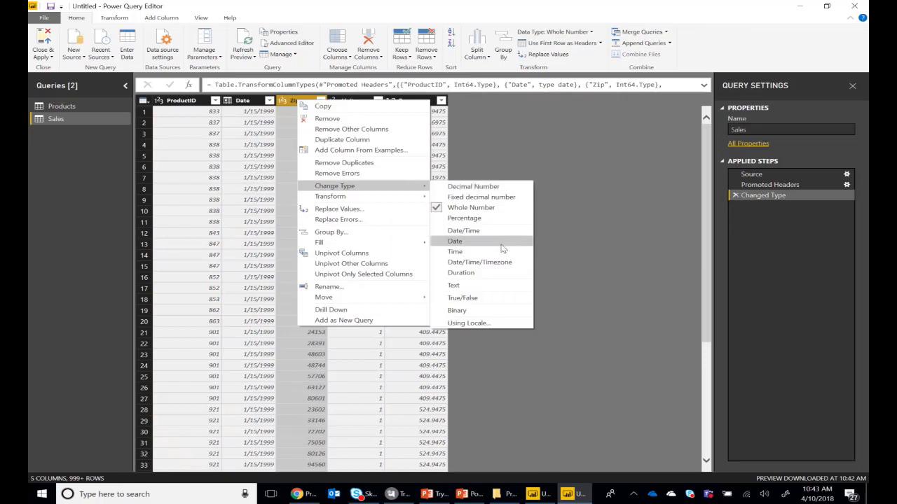
pyautogui.click(484, 286)
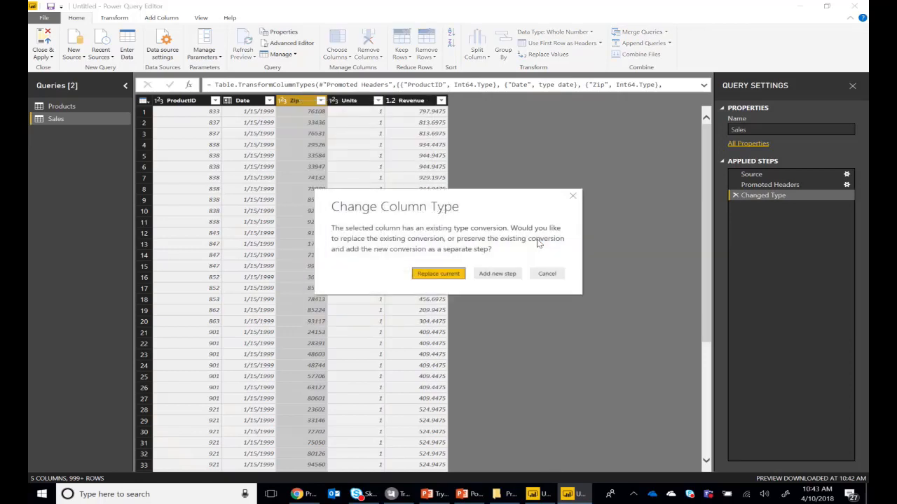
pyautogui.click(439, 273)
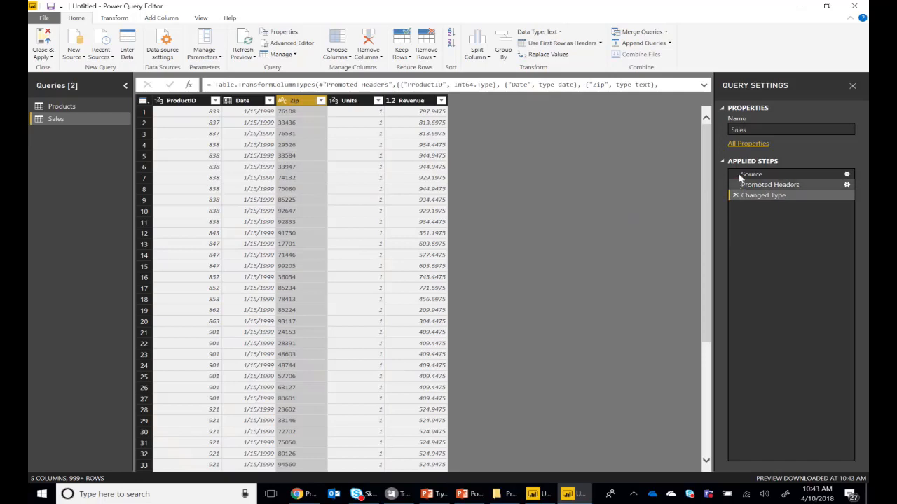
pyautogui.moveTo(748, 186)
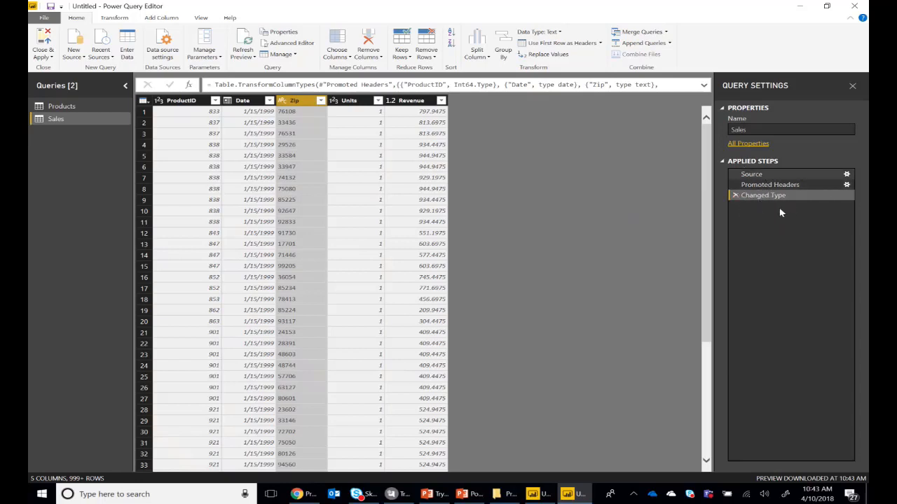
# Try splitting the Revenue column by the custom delimiter "." at each occurrence of the delimiter
pyautogui.rightClick(411, 103)
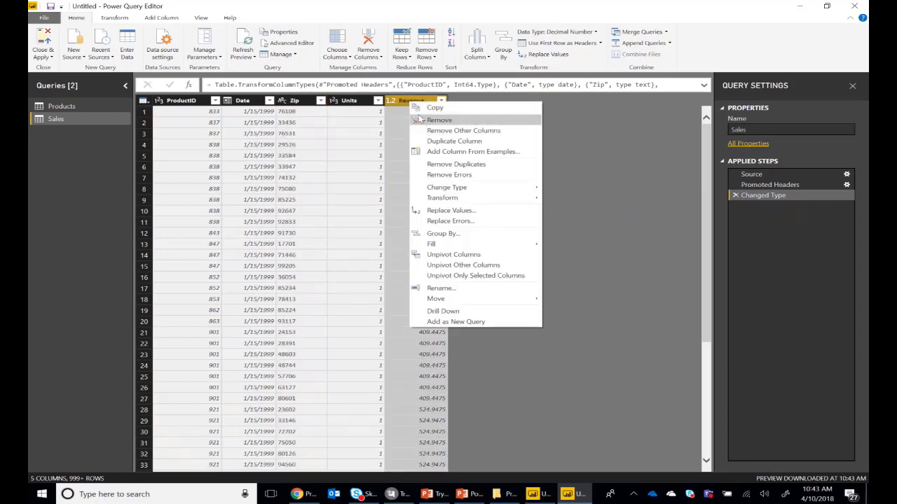
pyautogui.click(488, 66)
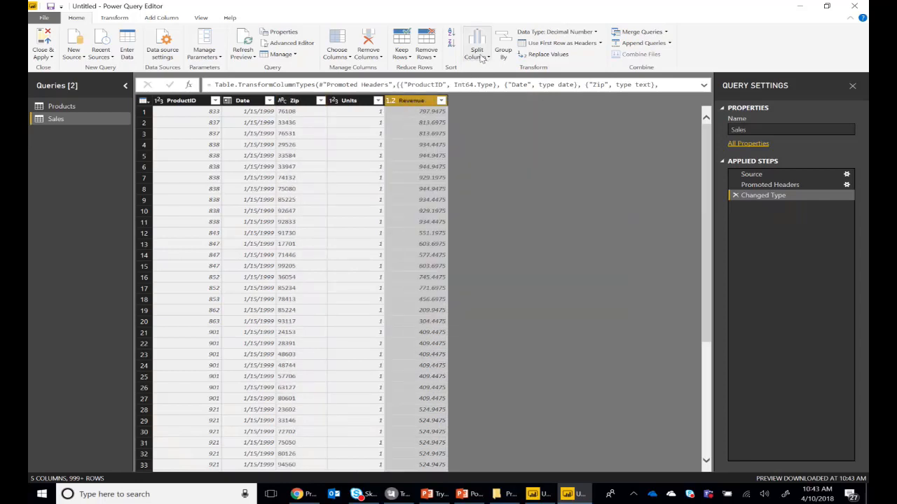
pyautogui.click(480, 58)
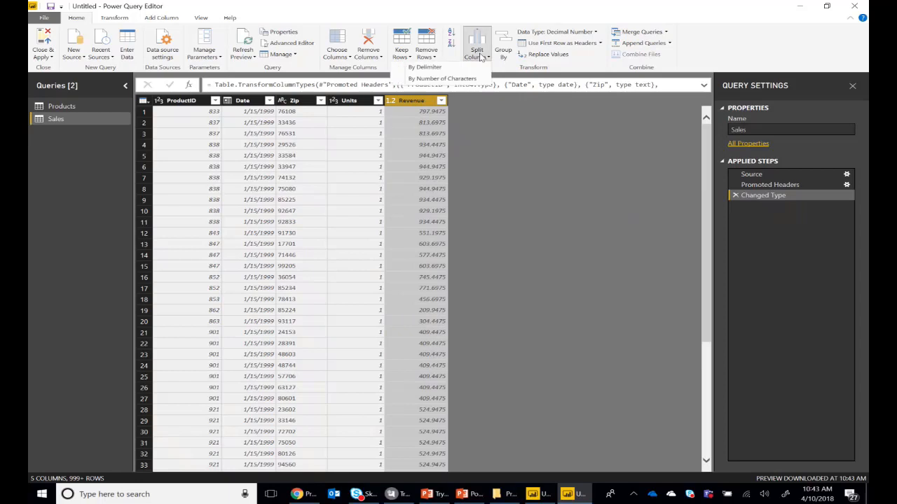
pyautogui.click(442, 67)
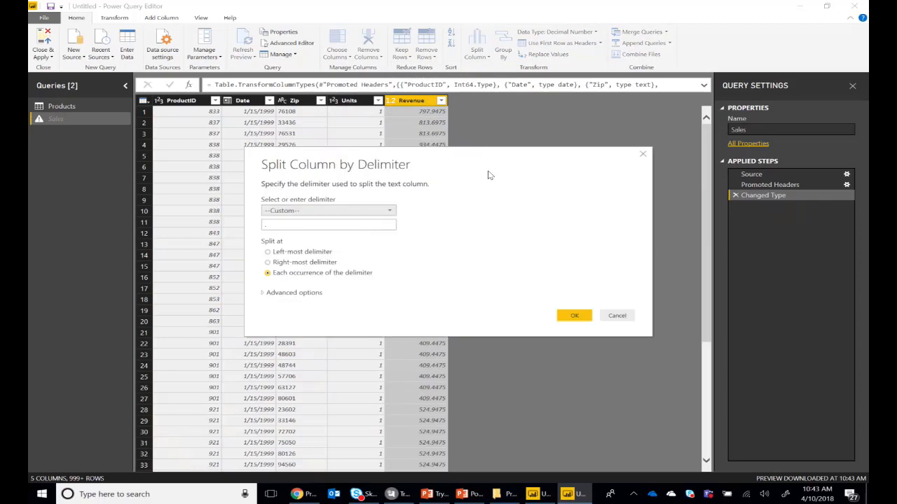
pyautogui.click(358, 225)
pyautogui.click(574, 316)
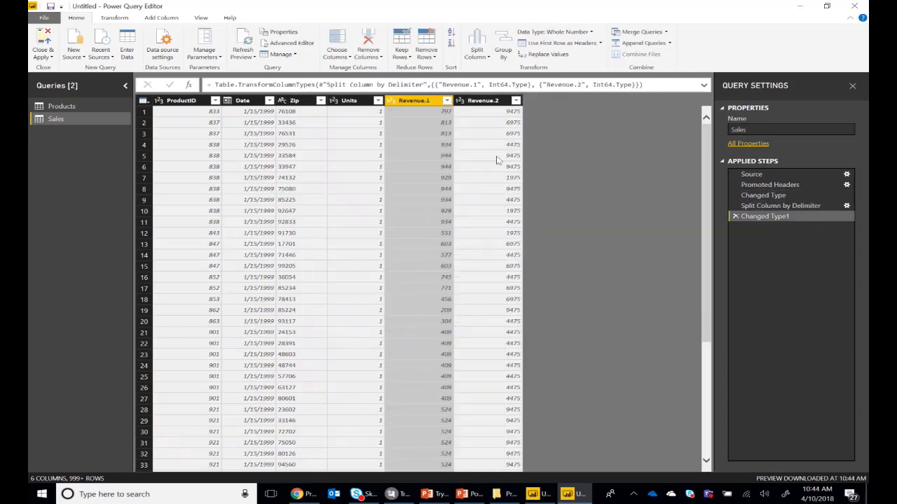
# Try renaming the Revenue.1 column to Revenue and removing the Revenue.2 column
pyautogui.rightClick(413, 102)
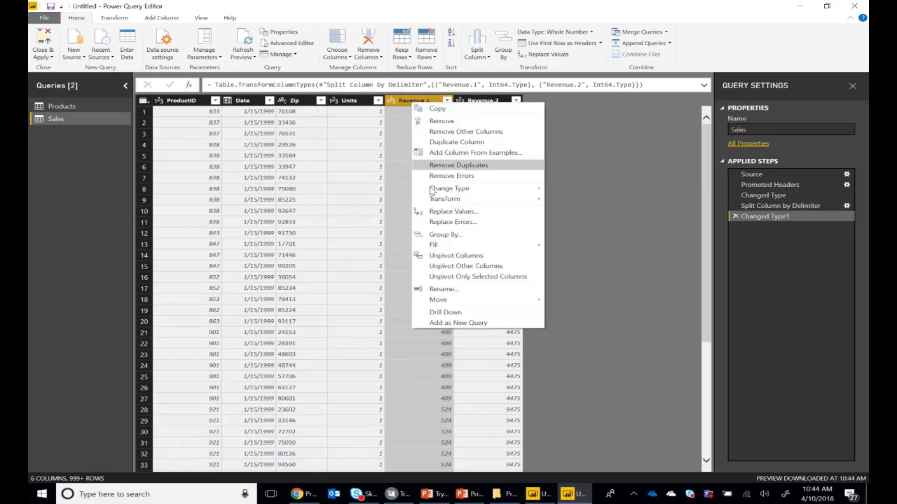
pyautogui.click(442, 289)
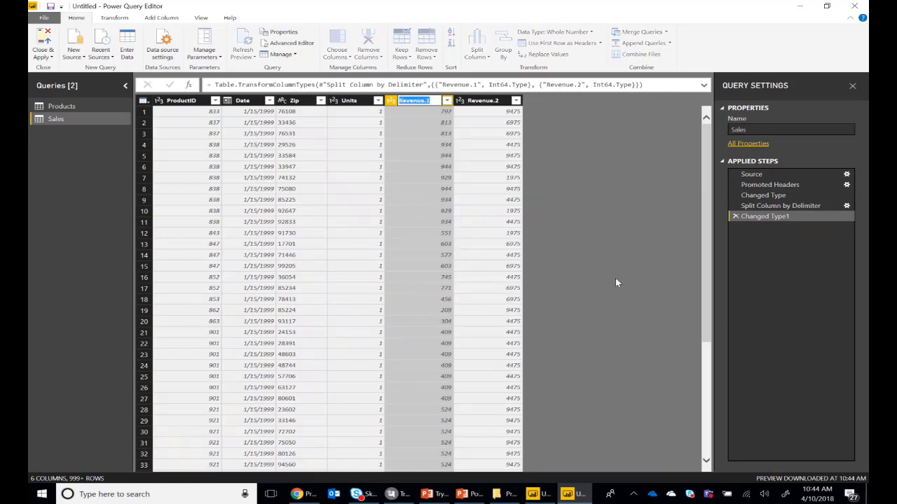
pyautogui.write('WHo')
pyautogui.press('BackSpace')
pyautogui.press('BackSpace')
pyautogui.press('BackSpace')
pyautogui.press('BackSpace')
pyautogui.write('Revenue')
pyautogui.rightClick(484, 105)
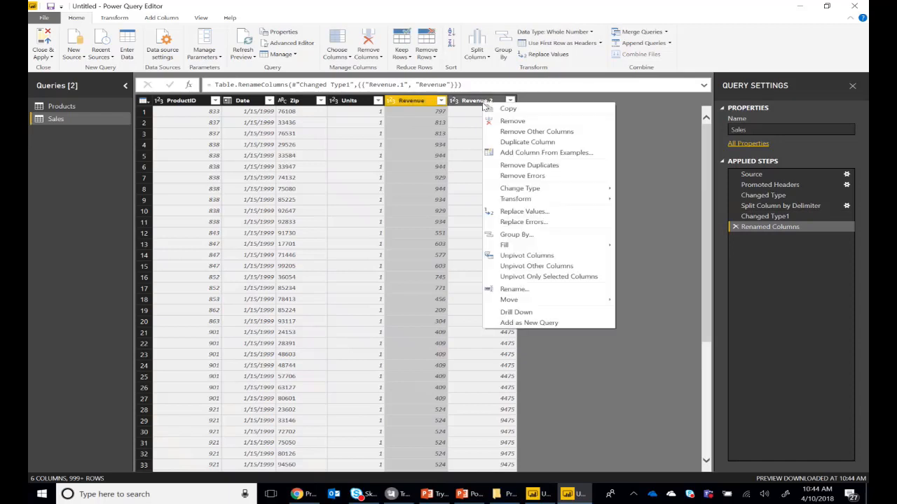
pyautogui.click(508, 122)
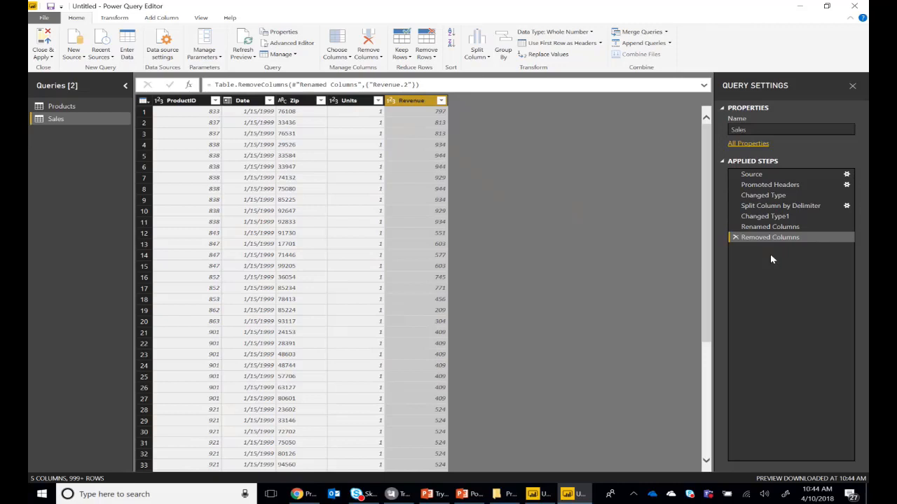
# Delete the applied steps Removed Columns, Renamed Columns, Changed Type1 and Split Column by Delimiter from the Sales query
pyautogui.click(735, 238)
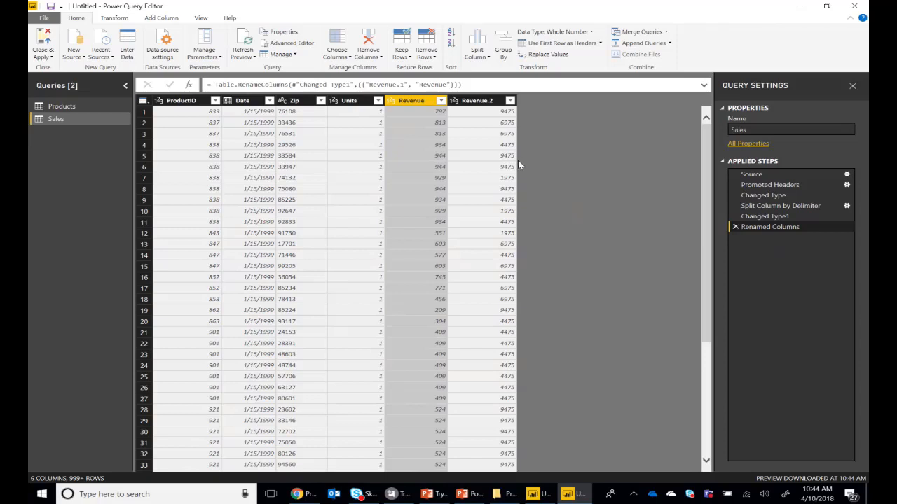
pyautogui.click(478, 102)
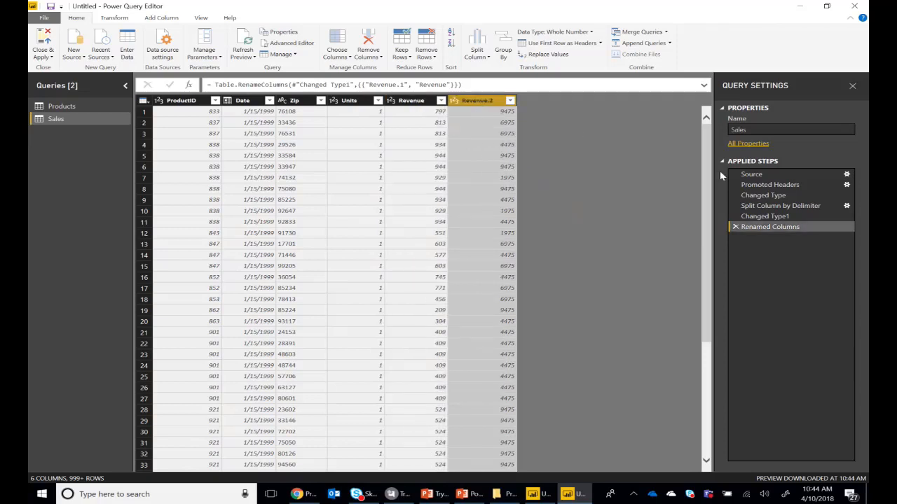
pyautogui.click(736, 227)
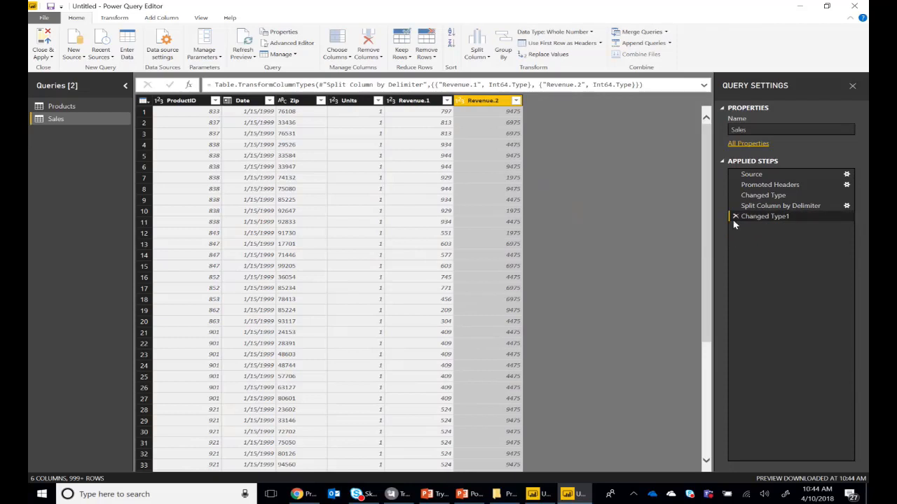
pyautogui.click(734, 216)
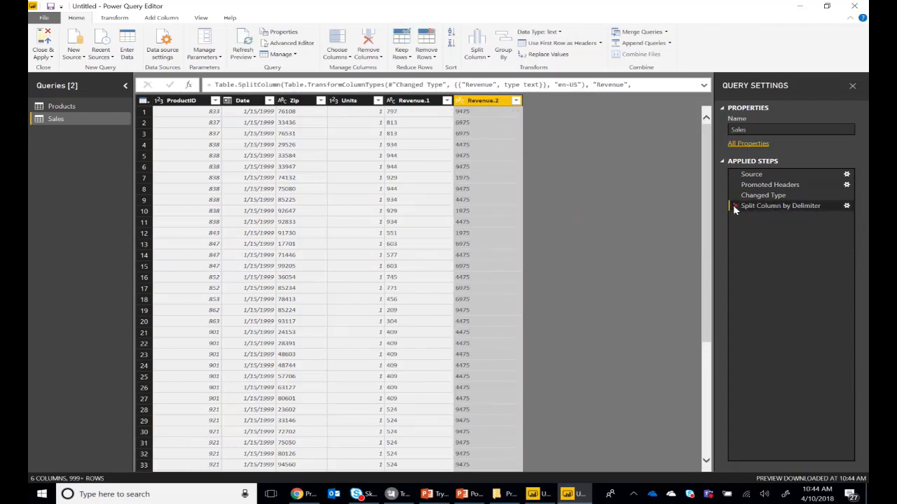
pyautogui.click(734, 206)
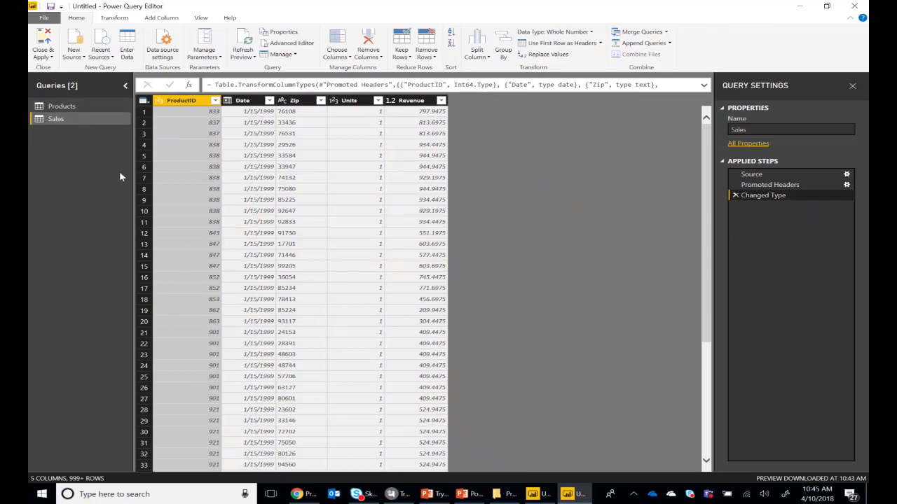
# Import the text/CSV file bi_geo.csv from the Data folder as a new query
pyautogui.click(74, 57)
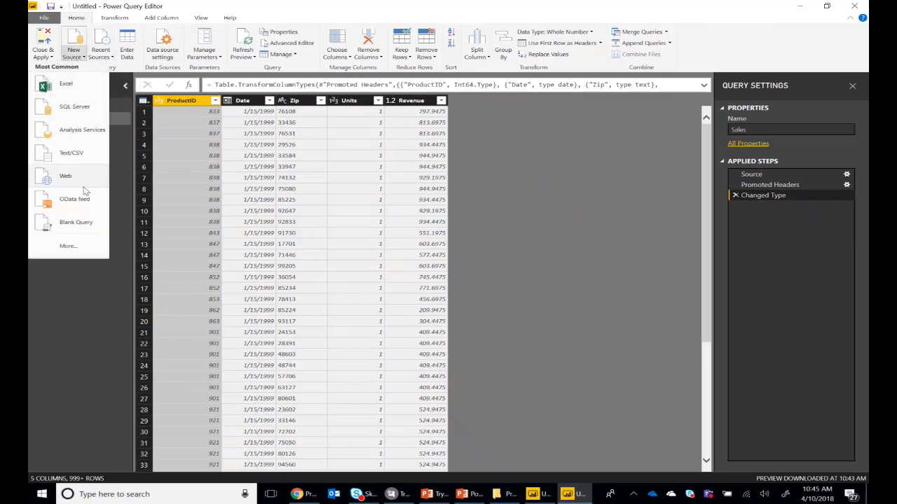
pyautogui.click(92, 151)
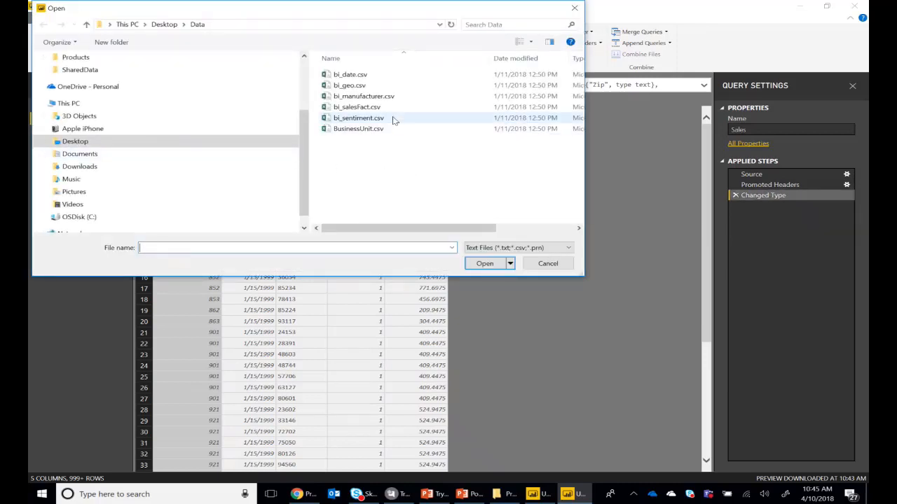
pyautogui.click(343, 86)
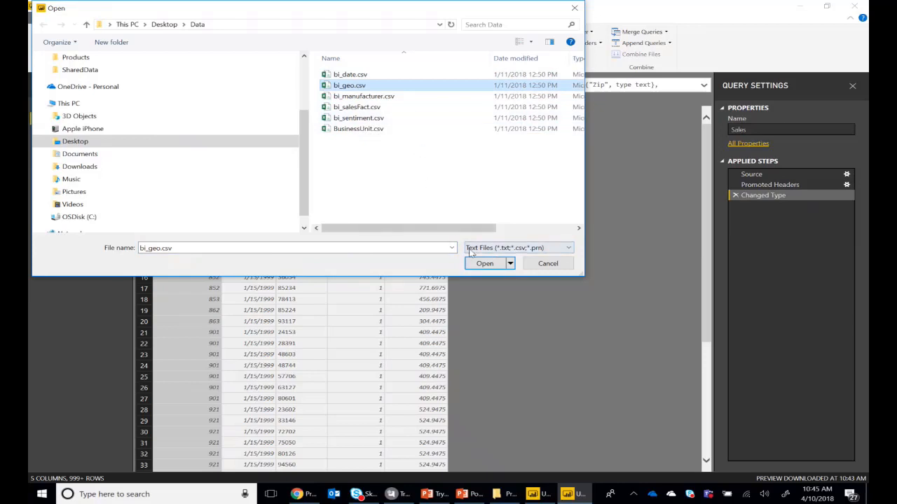
pyautogui.click(488, 265)
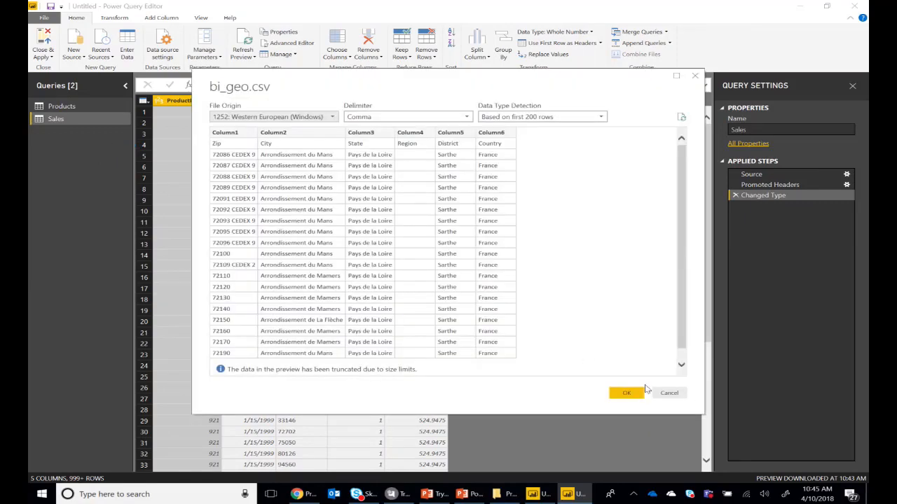
pyautogui.click(641, 390)
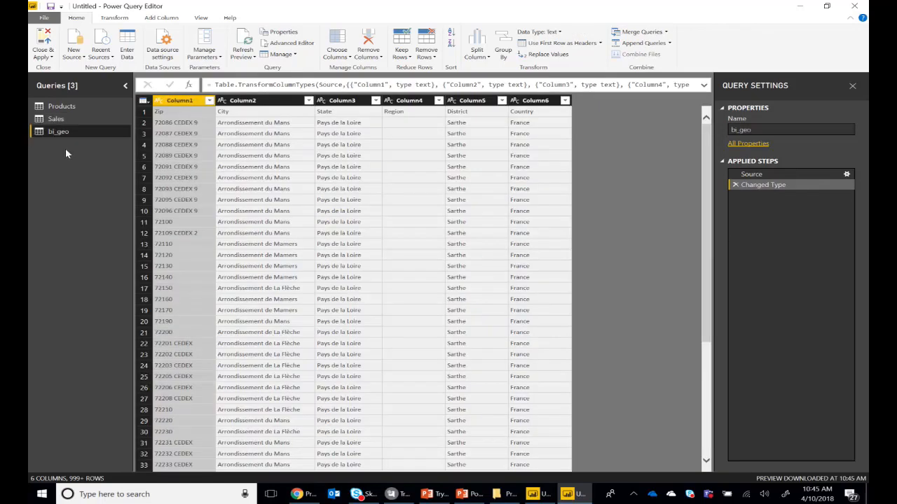
# Rename the bi_geo query to Location and use its first row as headers
pyautogui.rightClick(70, 133)
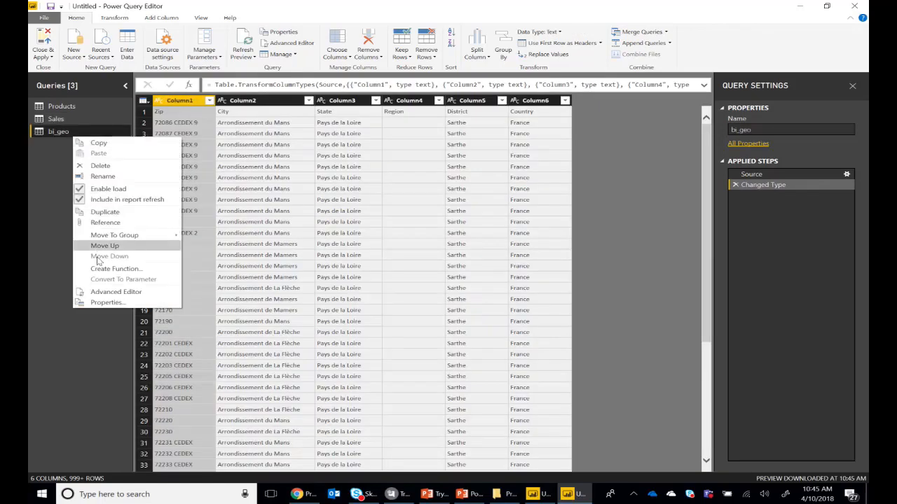
pyautogui.click(105, 178)
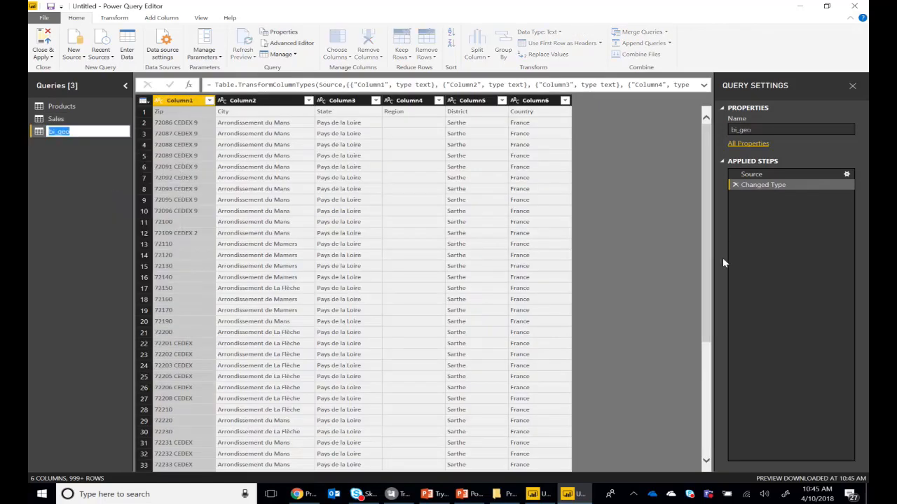
pyautogui.write('Location')
pyautogui.press('Return')
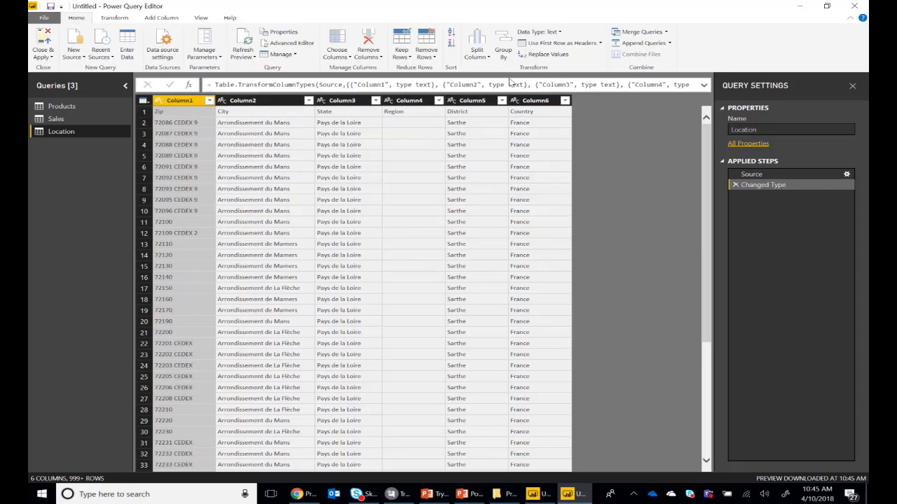
pyautogui.click(552, 44)
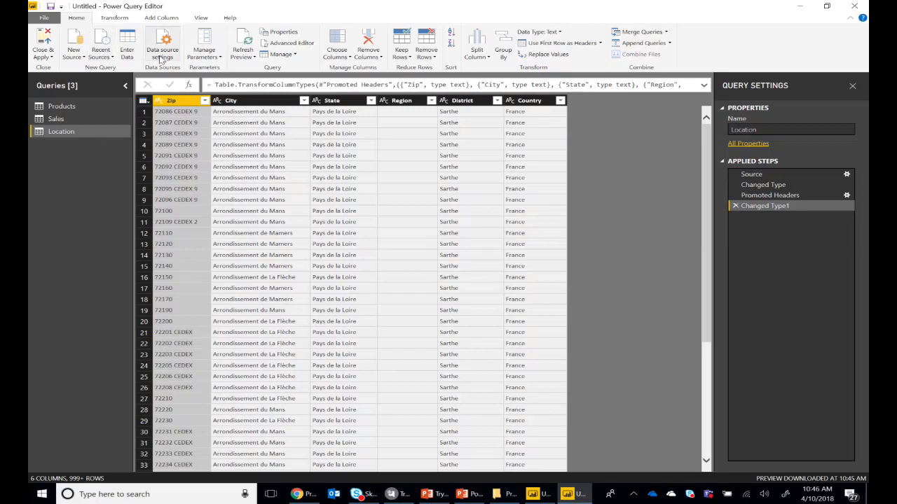
# Import the text/CSV file bi_date.csv from the Data folder as a new query
pyautogui.click(75, 58)
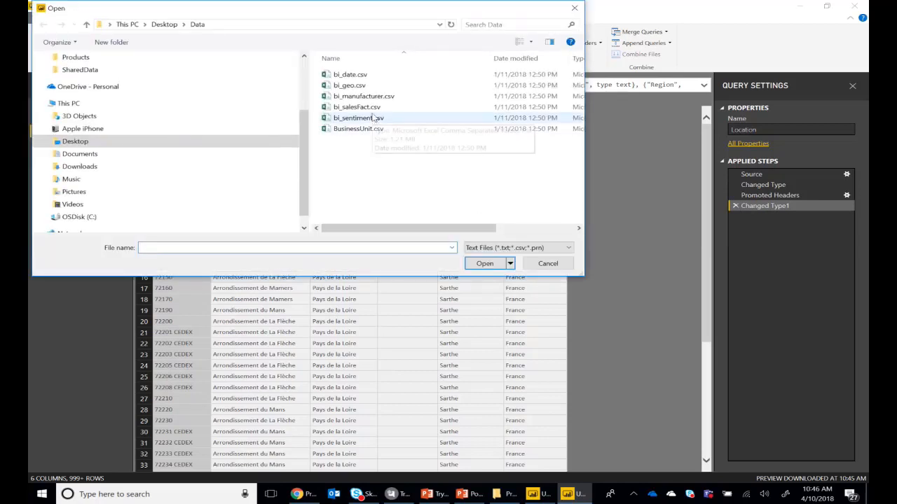
pyautogui.click(366, 76)
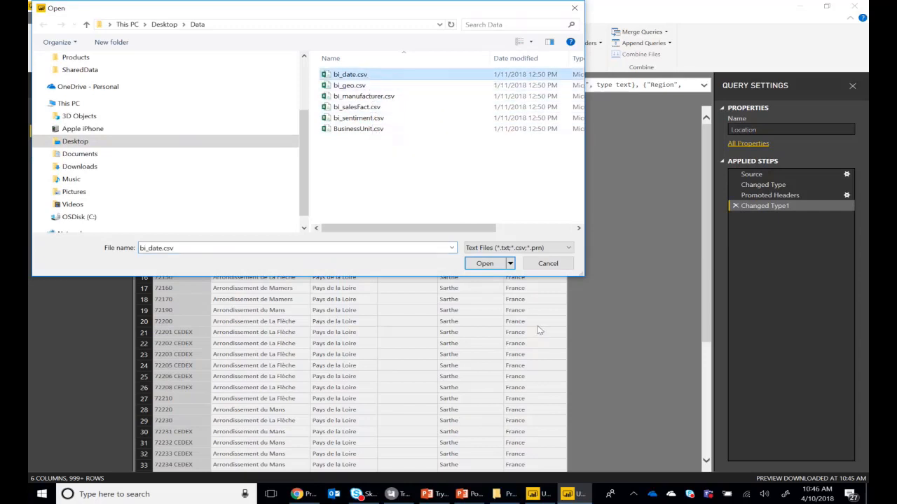
pyautogui.click(482, 264)
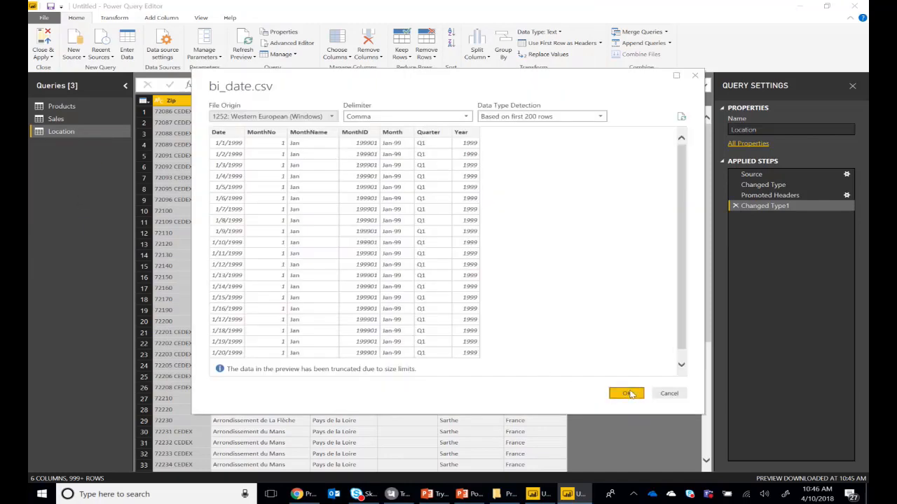
pyautogui.click(625, 392)
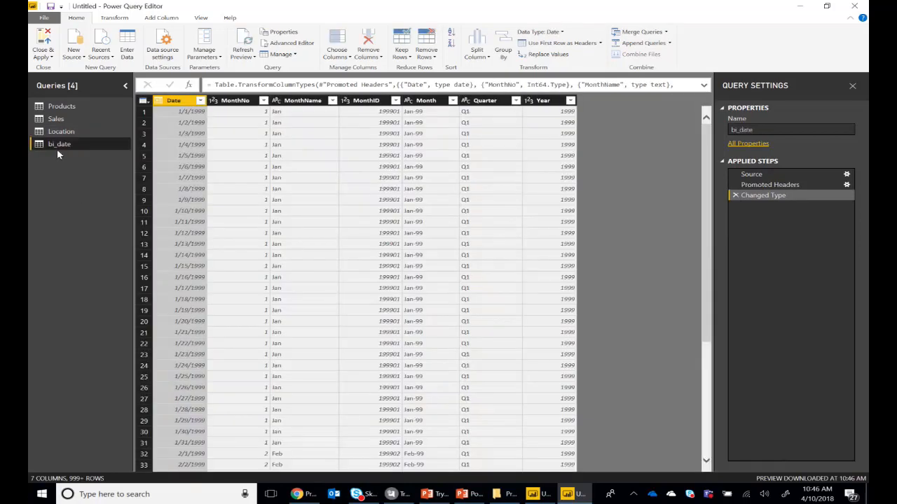
# Rename the bi_date query to Date, and close the query editor with all pending changes applied
pyautogui.rightClick(72, 146)
pyautogui.click(119, 187)
pyautogui.write('Date')
pyautogui.press('Return')
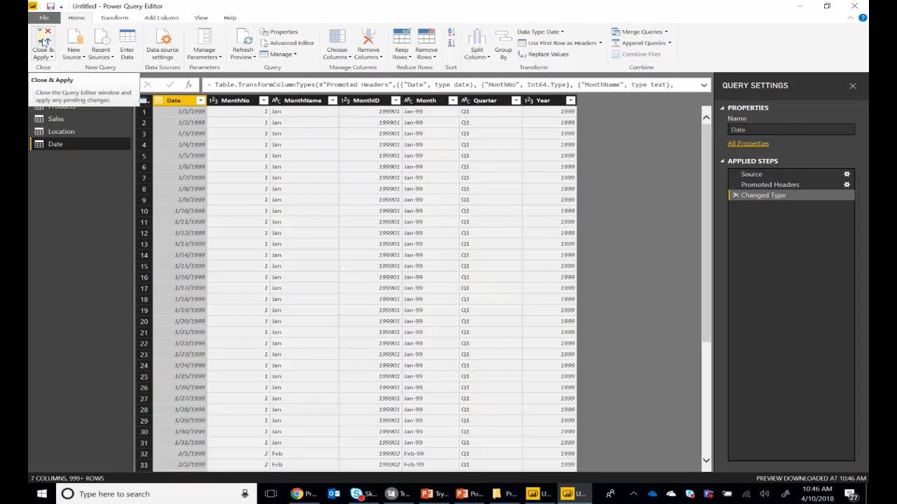
pyautogui.click(42, 42)
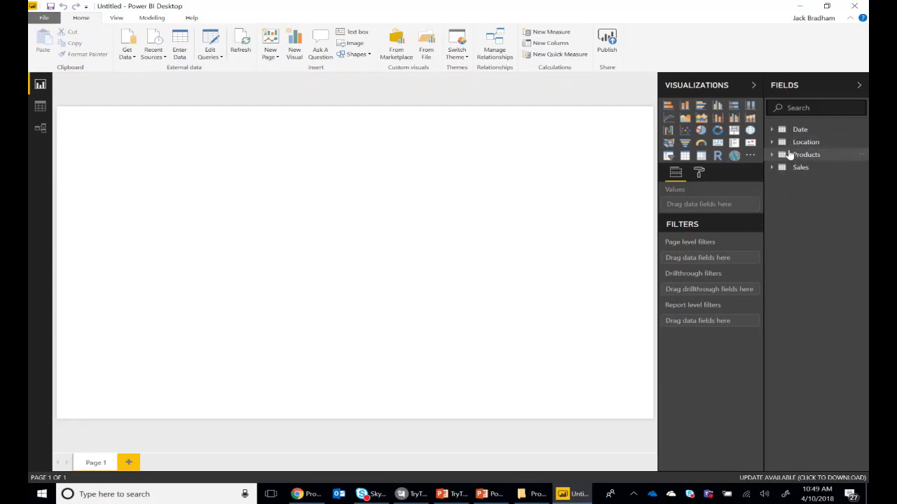
# Add a slicer on the Date table's MonthName field, and combine MonthNo with MonthName into a hierarchy
pyautogui.click(669, 156)
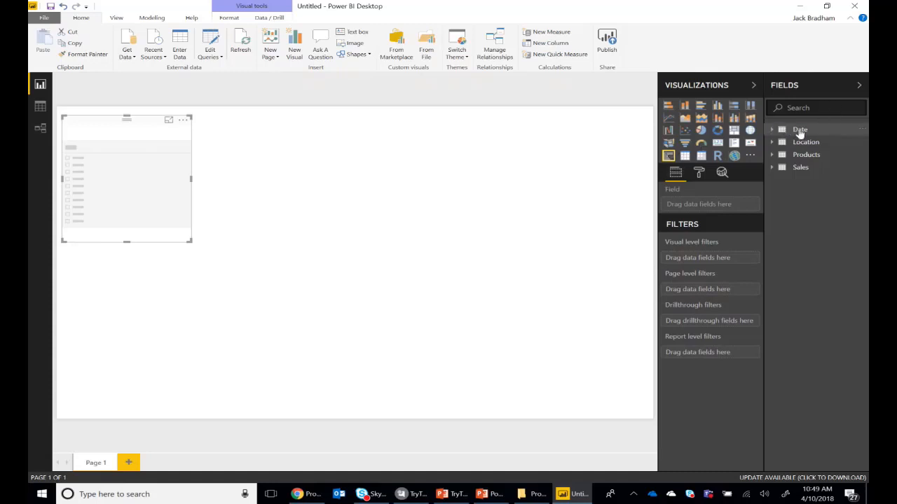
pyautogui.click(801, 132)
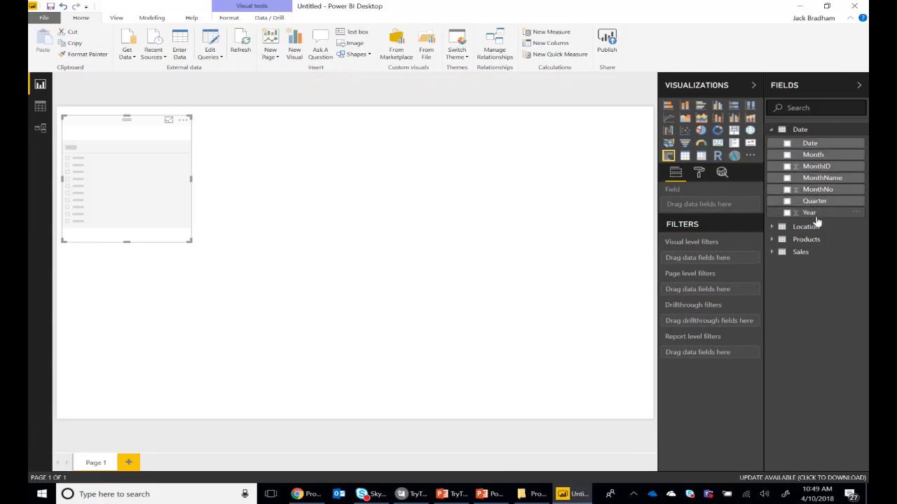
pyautogui.click(788, 179)
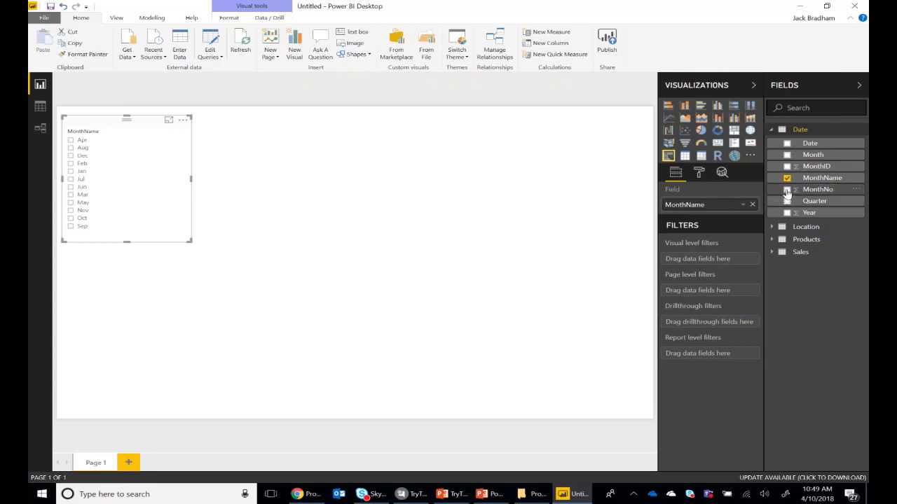
pyautogui.moveTo(787, 192)
pyautogui.mouseDown()
pyautogui.moveTo(779, 220)
pyautogui.moveTo(794, 187)
pyautogui.mouseUp()
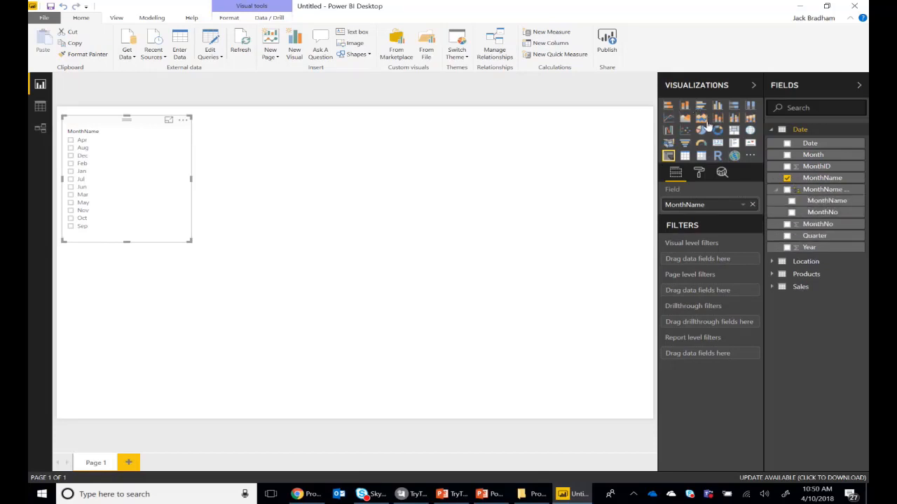
# Try to turn the MonthName slicer into a stacked column chart, and undo the change
pyautogui.click(686, 109)
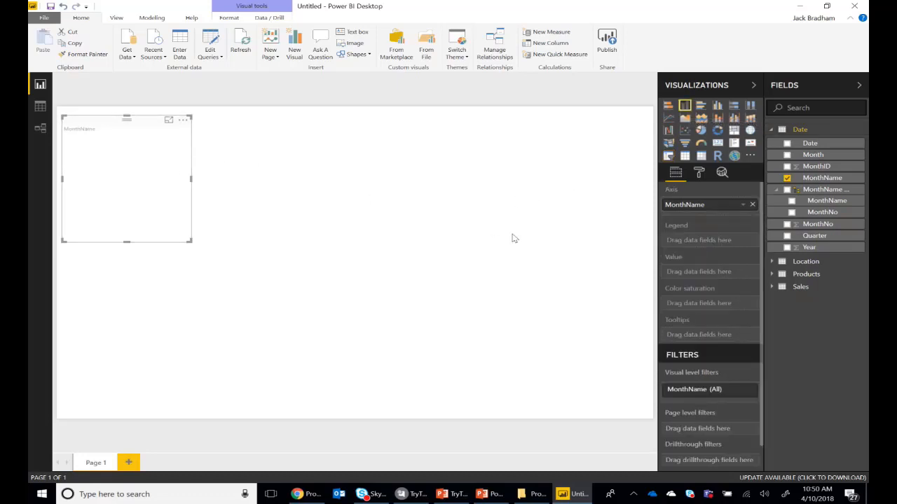
pyautogui.hotkey('ctrl', 'z')
# Add a separate stacked column chart to the page, place it beside the MonthName slicer and enlarge it
pyautogui.click(390, 288)
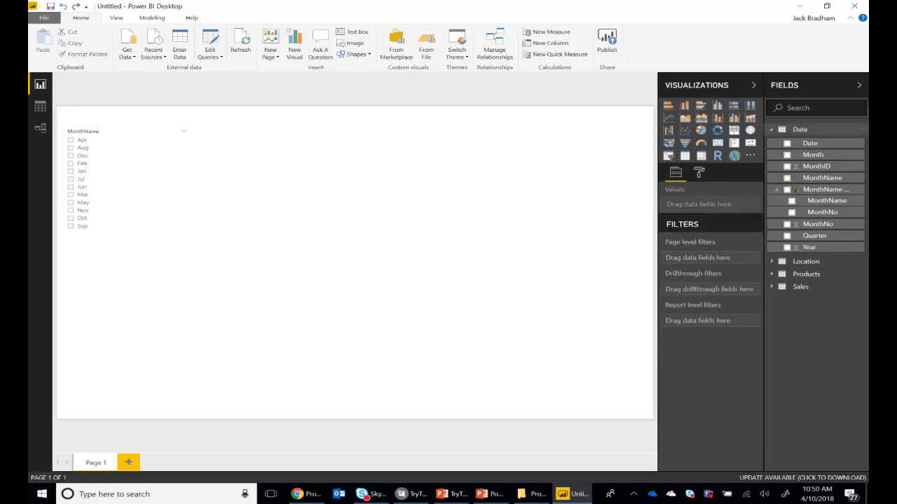
pyautogui.click(684, 107)
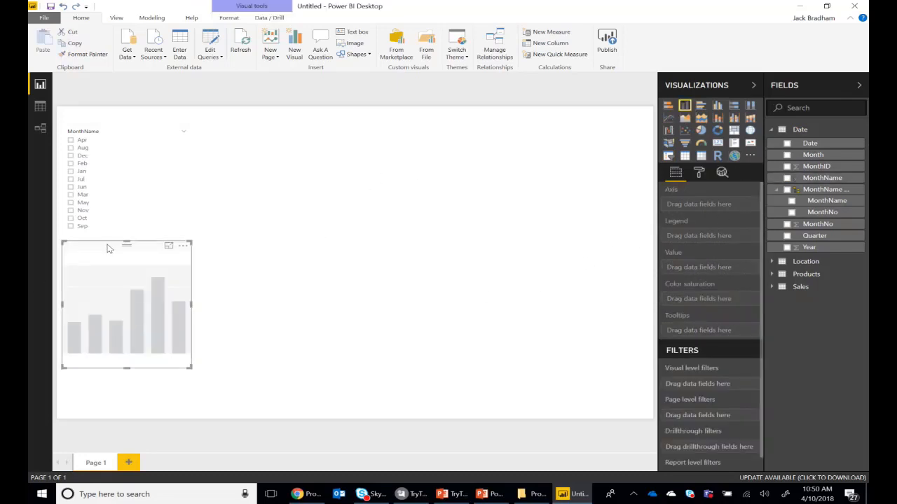
pyautogui.moveTo(106, 247); pyautogui.dragTo(227, 141)
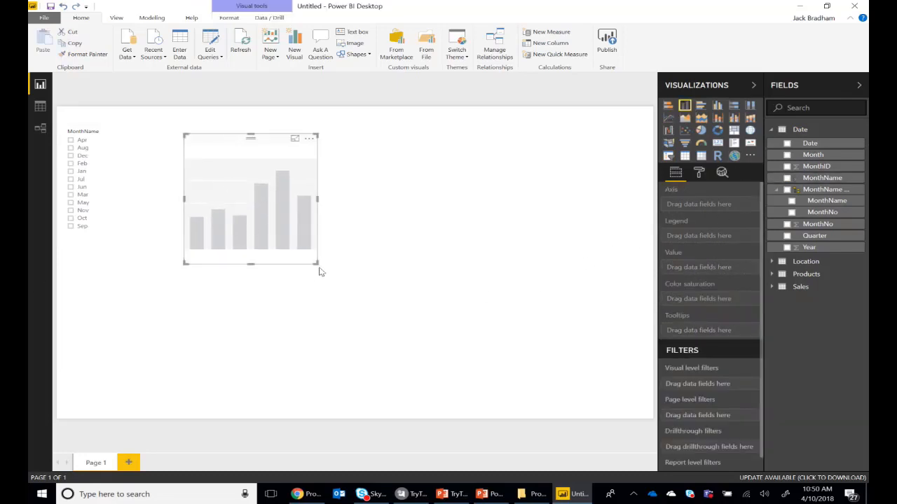
pyautogui.moveTo(311, 266); pyautogui.dragTo(400, 316)
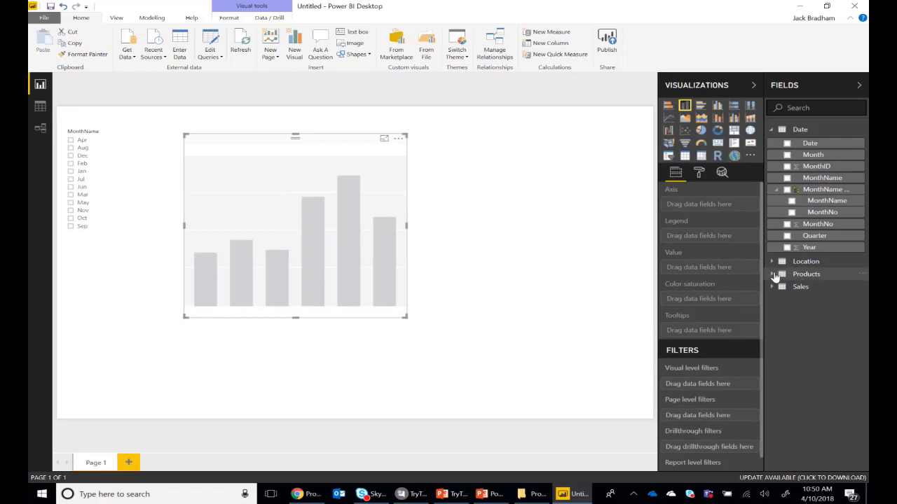
# Set the column chart's axis to Manufacturer, its value to Revenue from Sales and its legend to Segment
pyautogui.click(771, 275)
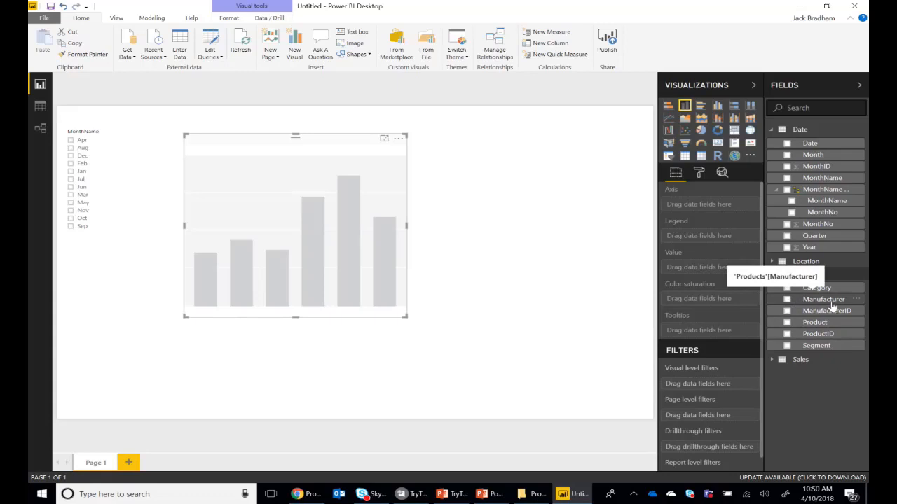
pyautogui.moveTo(831, 306); pyautogui.dragTo(720, 210)
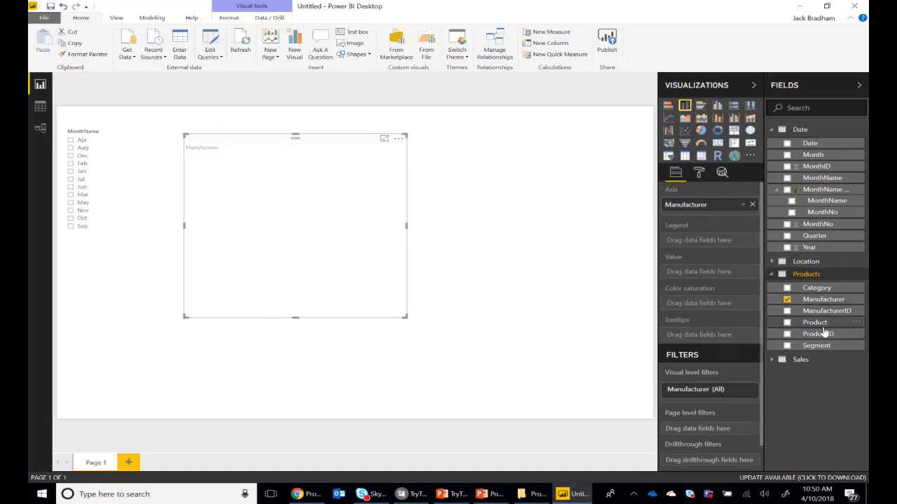
pyautogui.click(806, 361)
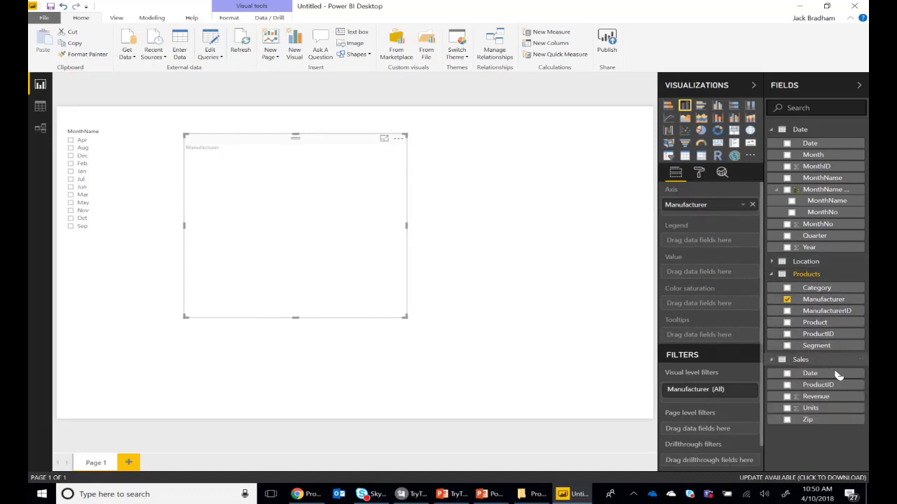
pyautogui.moveTo(813, 398); pyautogui.dragTo(750, 280)
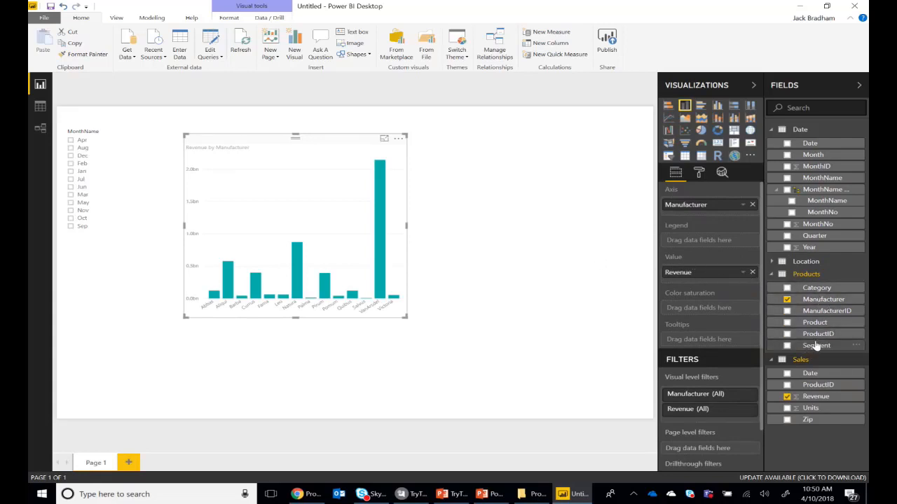
pyautogui.moveTo(816, 346); pyautogui.dragTo(703, 236)
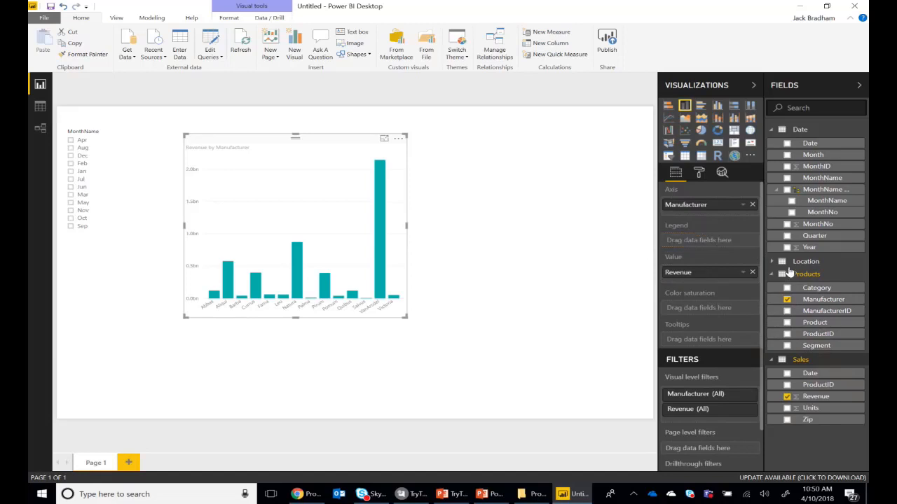
pyautogui.moveTo(816, 345); pyautogui.dragTo(702, 243)
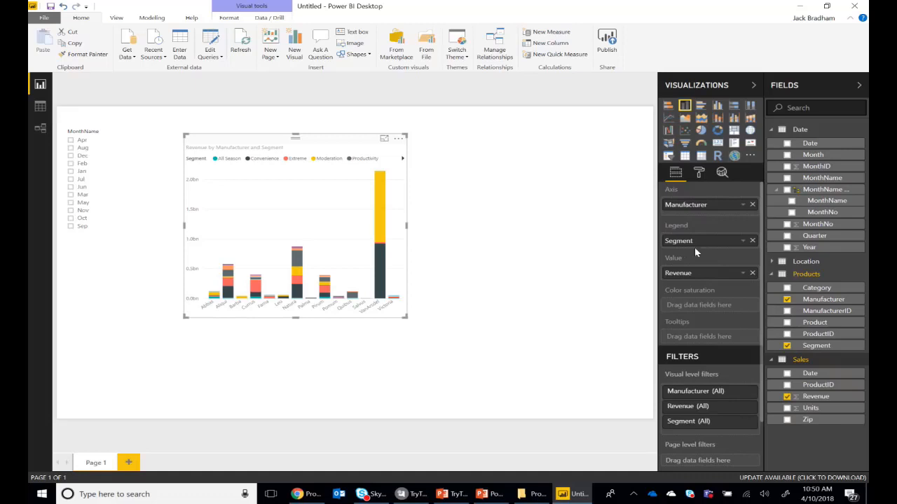
# Move the revenue chart closer to the month list and resize it to fill more of the page's height
pyautogui.moveTo(405, 317); pyautogui.dragTo(552, 377)
pyautogui.click(557, 373)
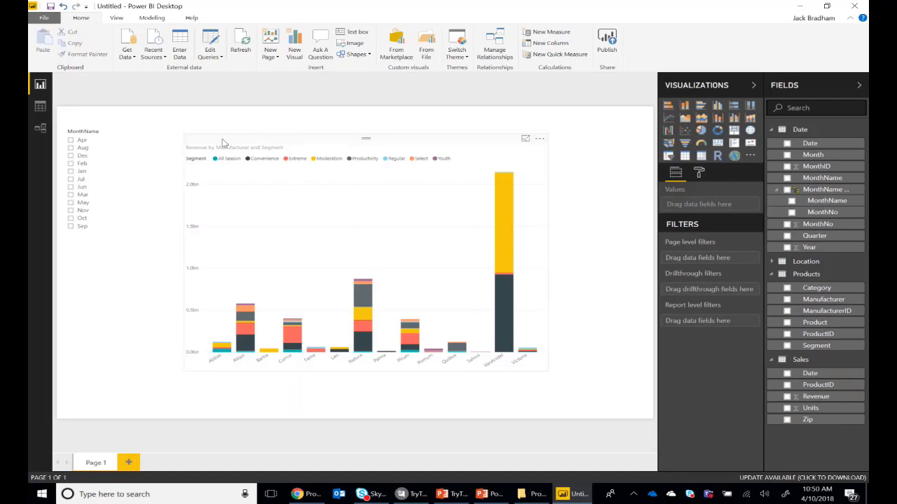
pyautogui.moveTo(223, 143); pyautogui.dragTo(163, 136)
pyautogui.moveTo(489, 365); pyautogui.dragTo(436, 291)
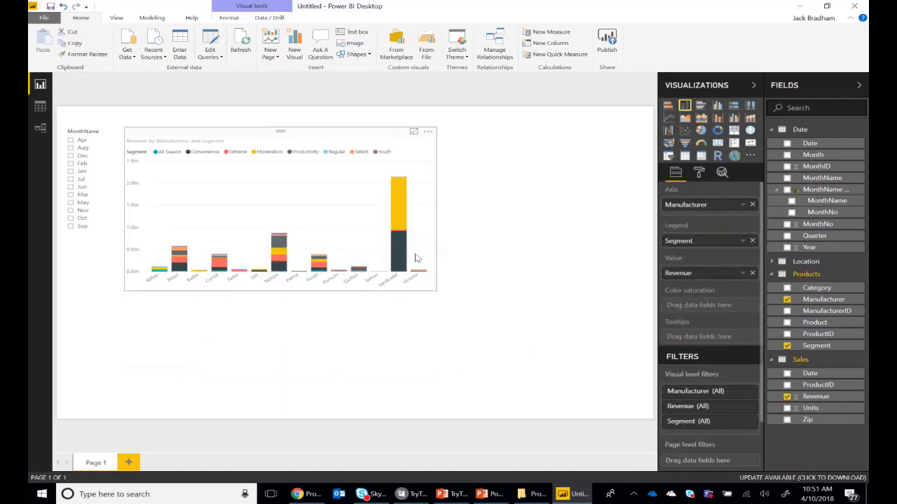
pyautogui.moveTo(415, 258); pyautogui.dragTo(419, 366)
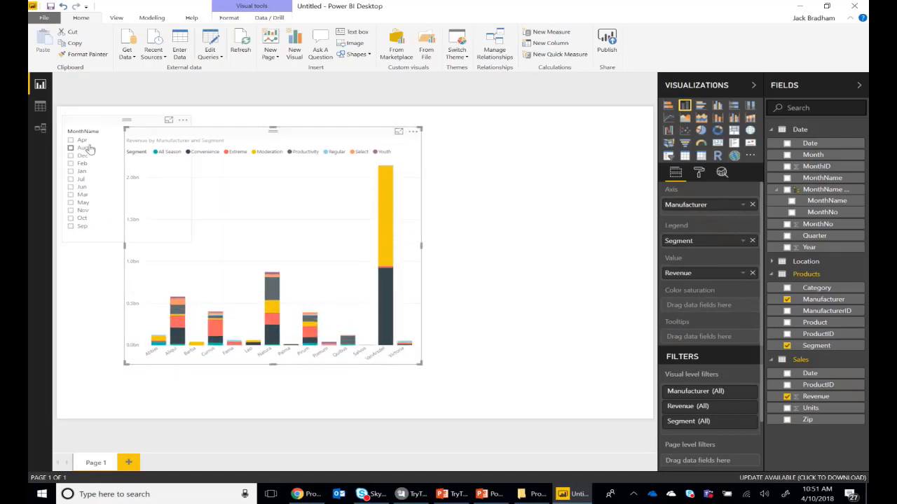
# Select Jul in the MonthName slicer
pyautogui.click(70, 180)
pyautogui.click(158, 209)
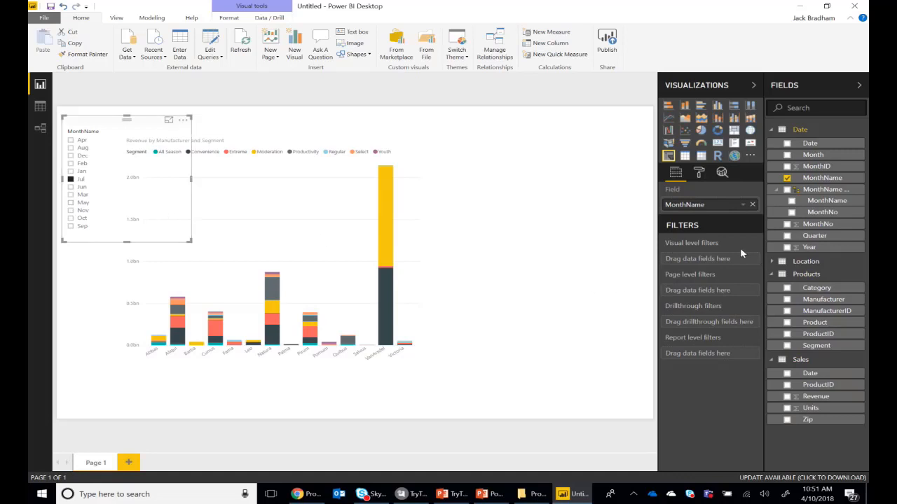
# Replace Manufacturer on the revenue chart's axis with Year and Month from the Date table
pyautogui.click(334, 137)
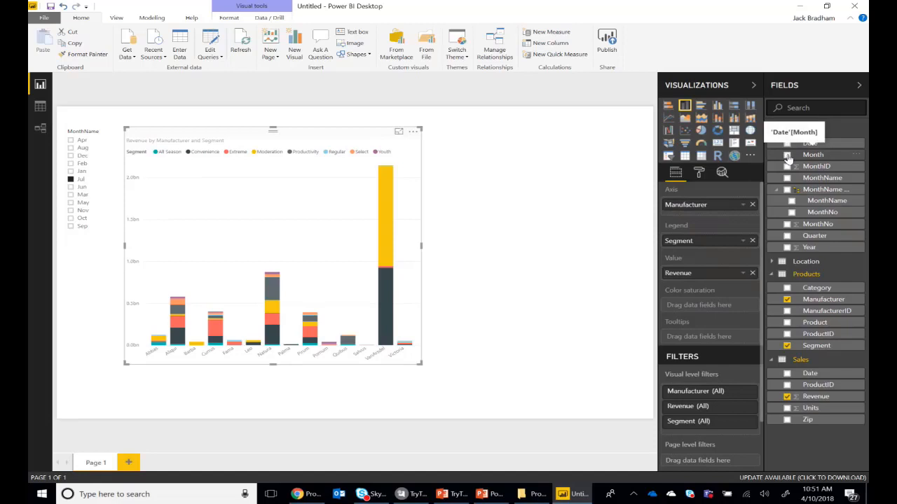
pyautogui.moveTo(788, 157); pyautogui.dragTo(694, 217)
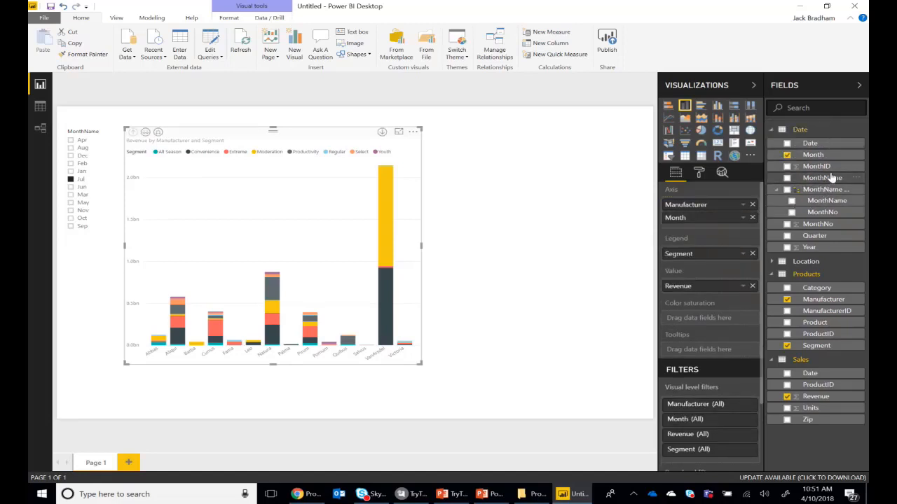
pyautogui.moveTo(813, 247); pyautogui.dragTo(698, 210)
pyautogui.click(752, 205)
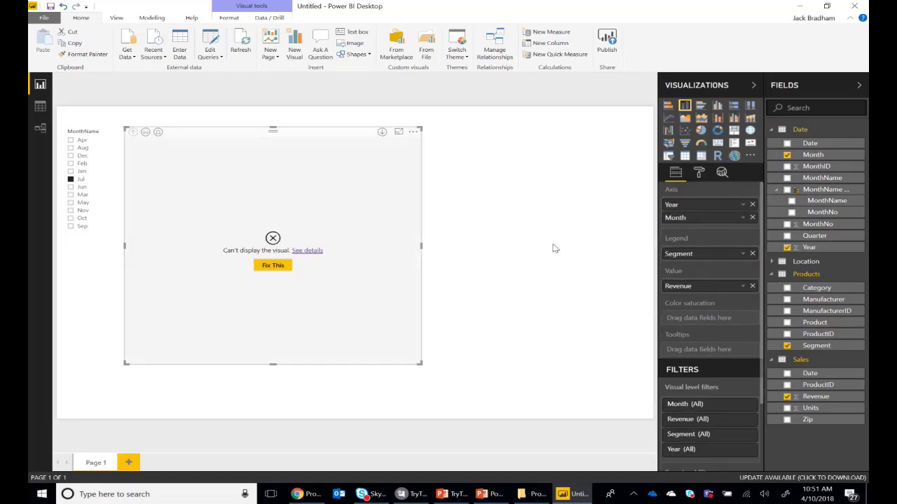
# Run relationship detection from the chart that cannot be displayed, and review the existing table relationships
pyautogui.click(272, 268)
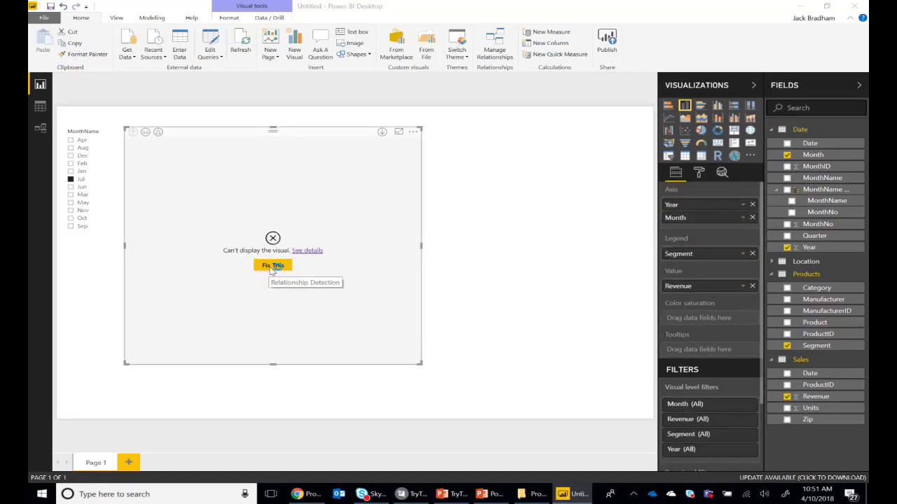
pyautogui.click(428, 269)
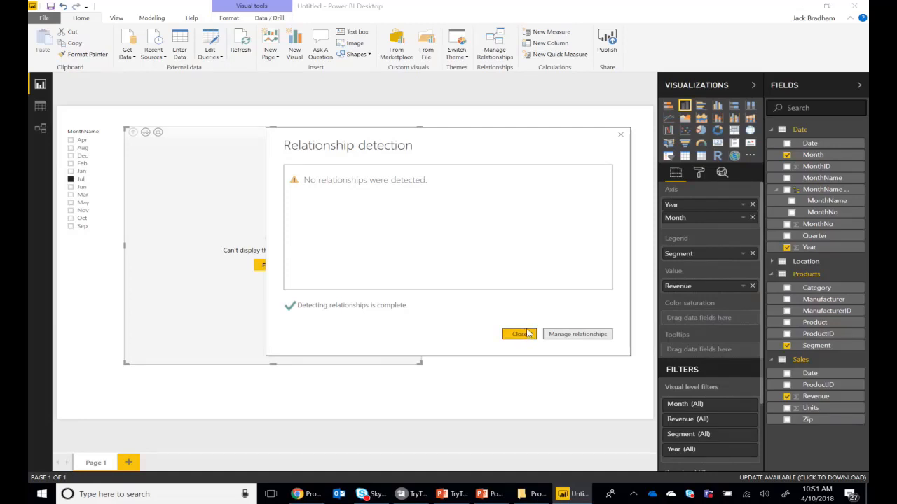
pyautogui.click(578, 334)
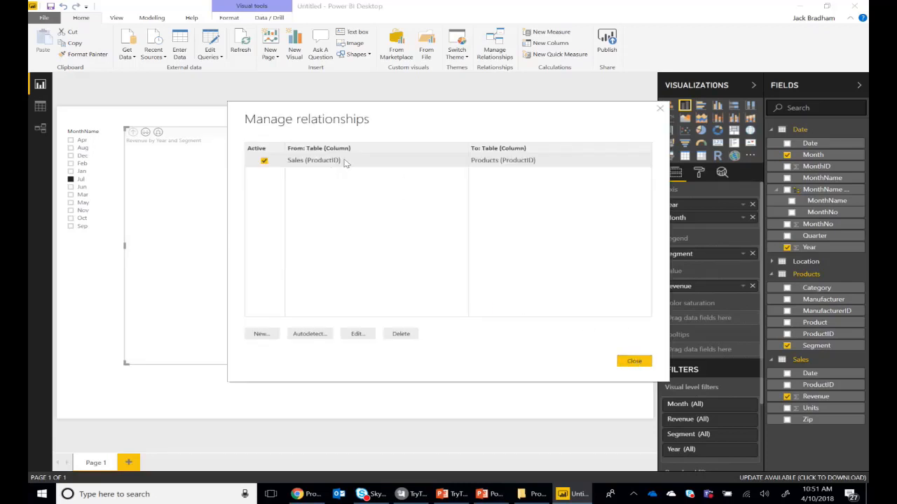
pyautogui.click(634, 361)
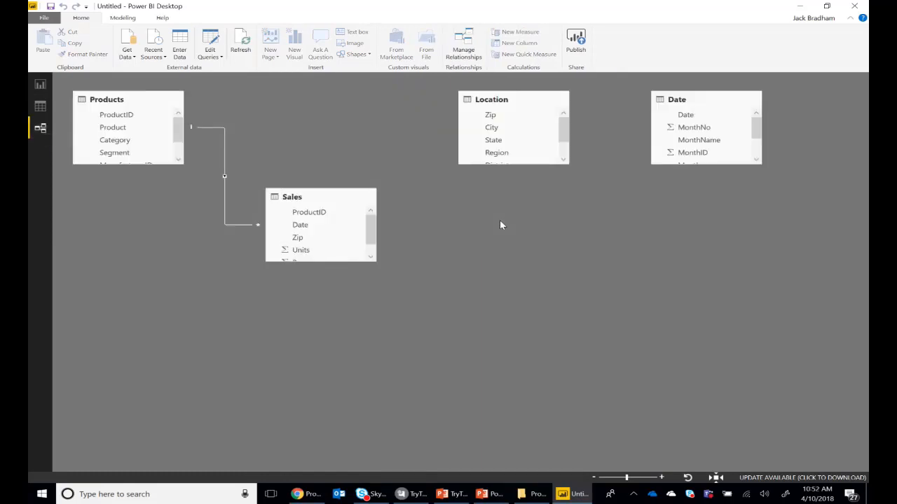
# Relate the Date table's Date column to the Sales table's Date column, arranging and enlarging the tables in the relationship diagram
pyautogui.moveTo(677, 100); pyautogui.dragTo(408, 274)
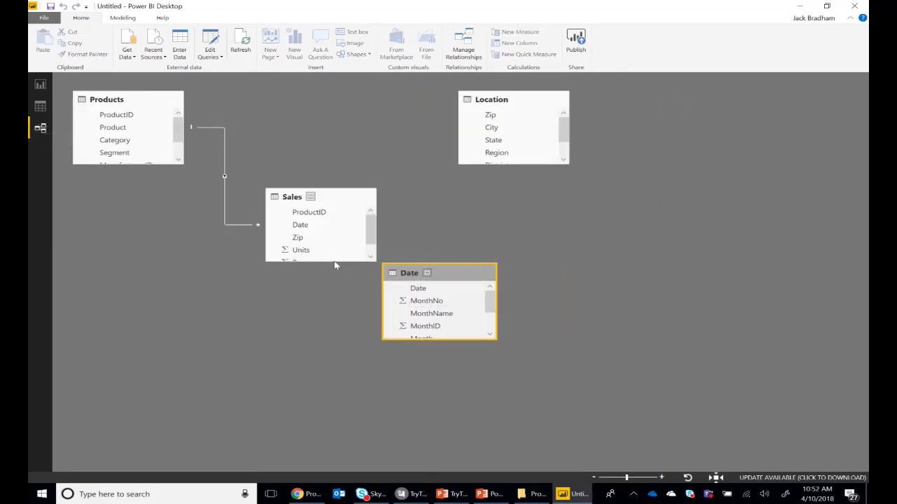
pyautogui.moveTo(334, 263); pyautogui.dragTo(334, 373)
pyautogui.moveTo(424, 288); pyautogui.dragTo(300, 225)
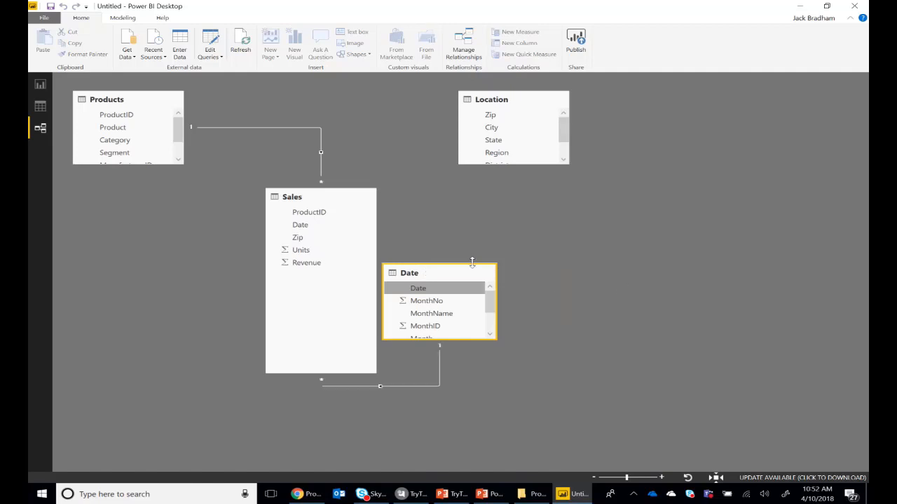
pyautogui.moveTo(448, 274); pyautogui.dragTo(594, 262)
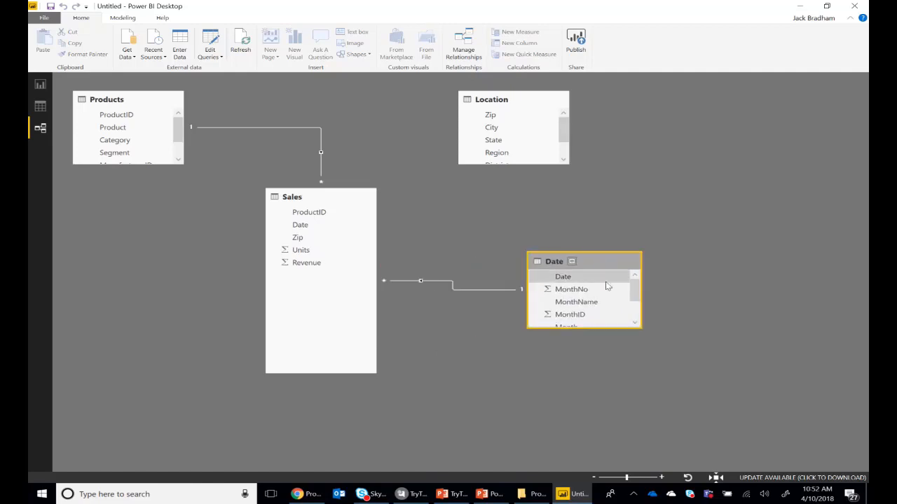
# Return to the report page, switch the revenue chart to the Month level and enlarge it
pyautogui.click(40, 84)
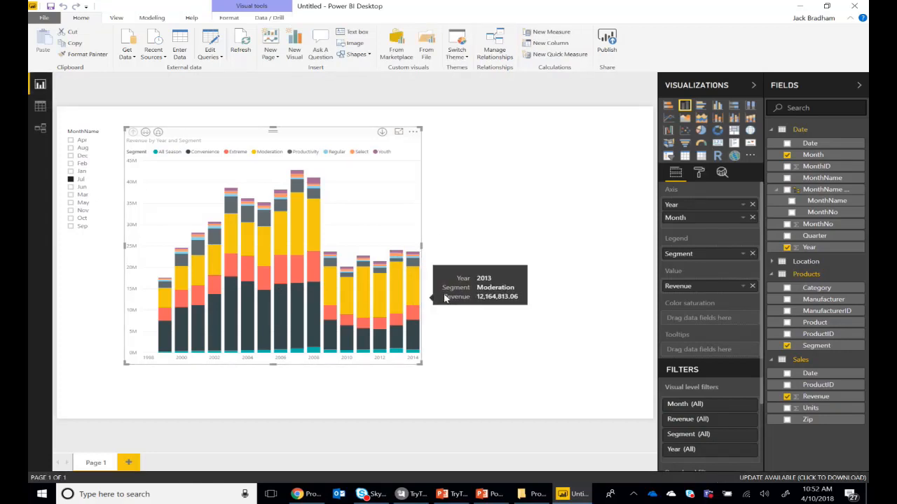
pyautogui.click(145, 132)
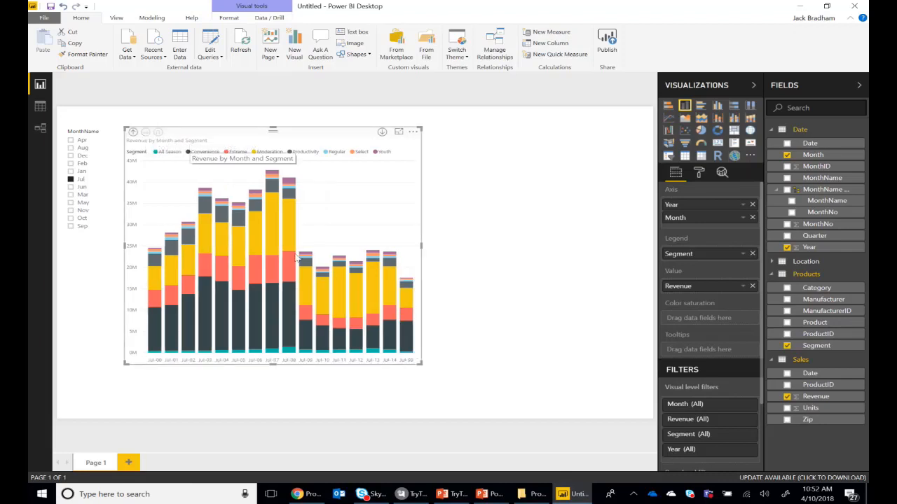
pyautogui.moveTo(417, 363); pyautogui.dragTo(481, 404)
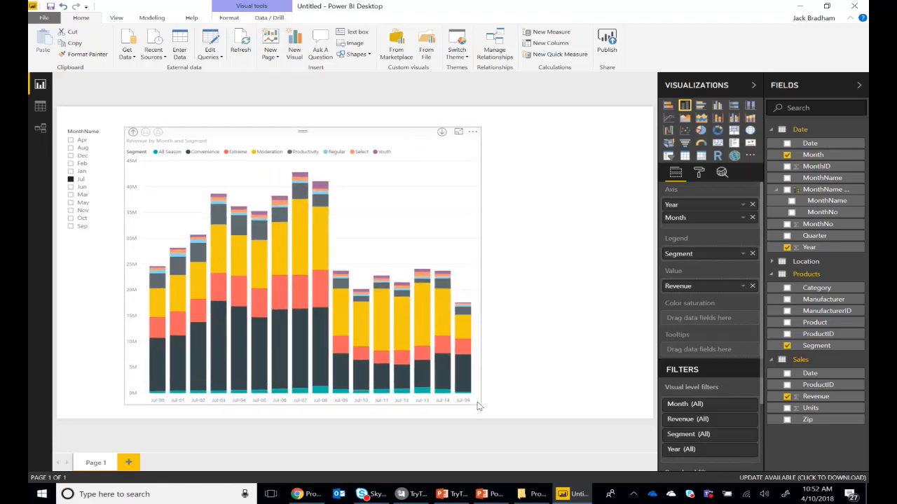
# Expand the chart from the Year level one level down the hierarchy, and insert Quarter between Year and Month on the axis
pyautogui.click(133, 132)
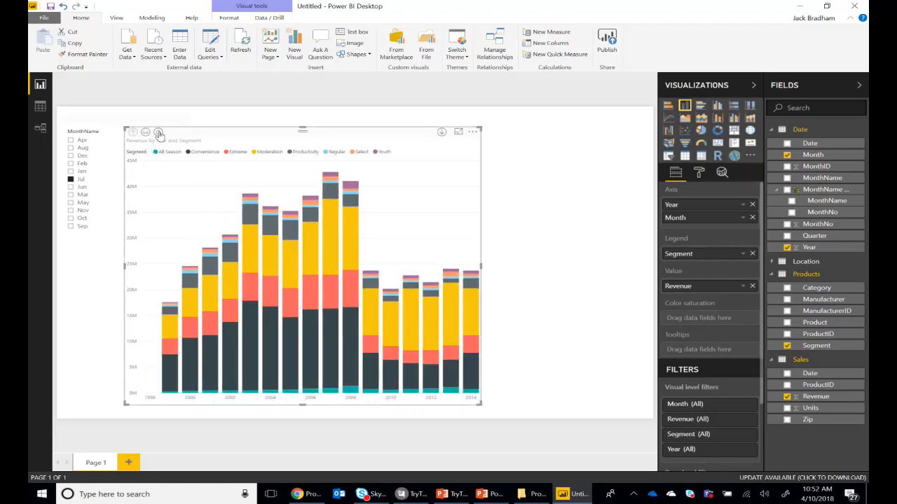
pyautogui.click(157, 133)
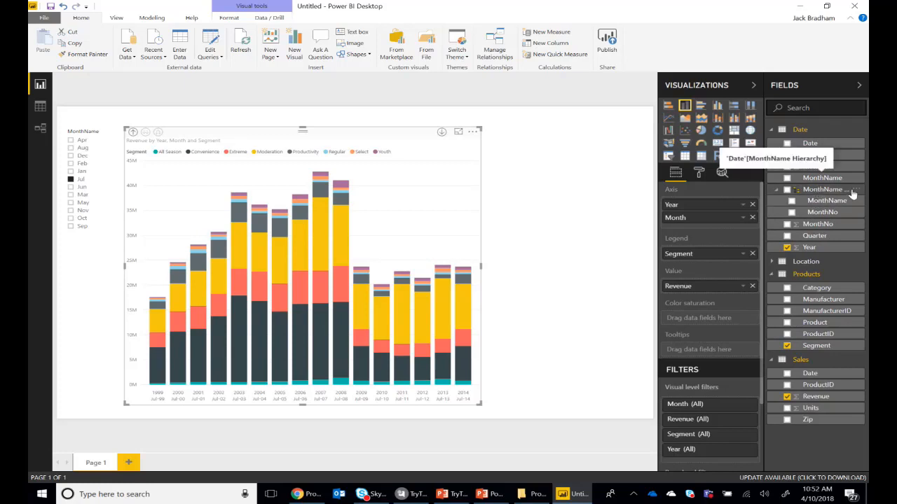
pyautogui.moveTo(819, 234); pyautogui.dragTo(709, 212)
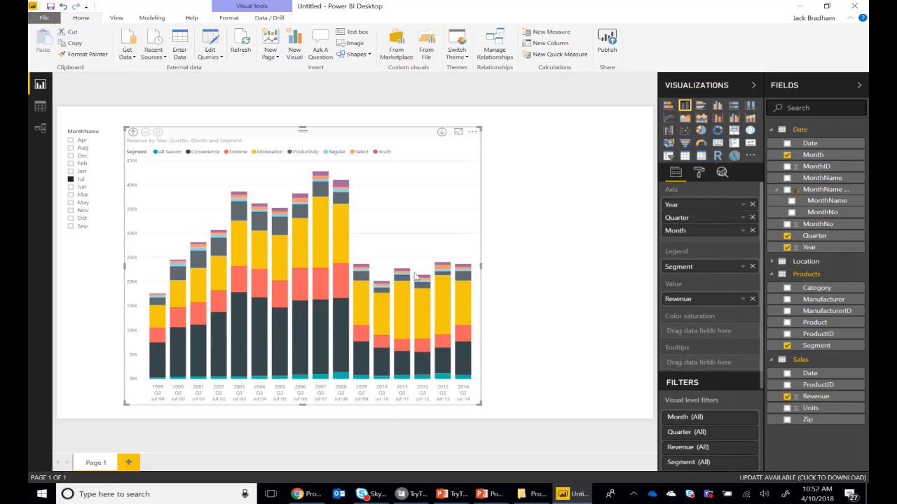
# Drill the revenue chart up from Month to the Quarter level and highlight the Moderation segment of the 2003 Q3 column
pyautogui.click(133, 133)
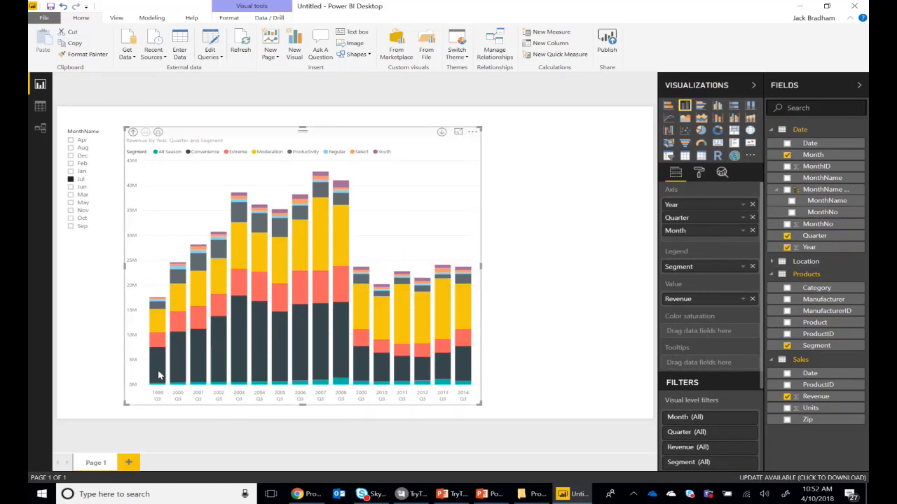
pyautogui.click(184, 364)
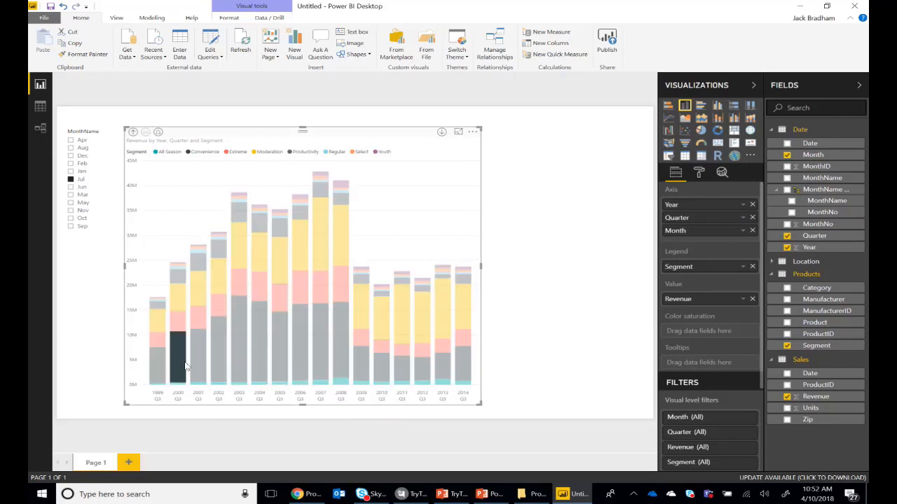
pyautogui.click(184, 364)
pyautogui.click(157, 133)
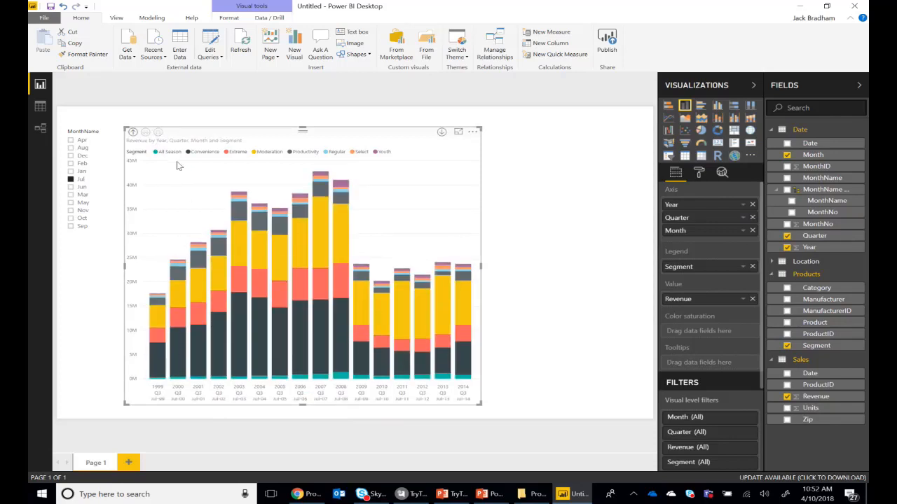
pyautogui.click(132, 133)
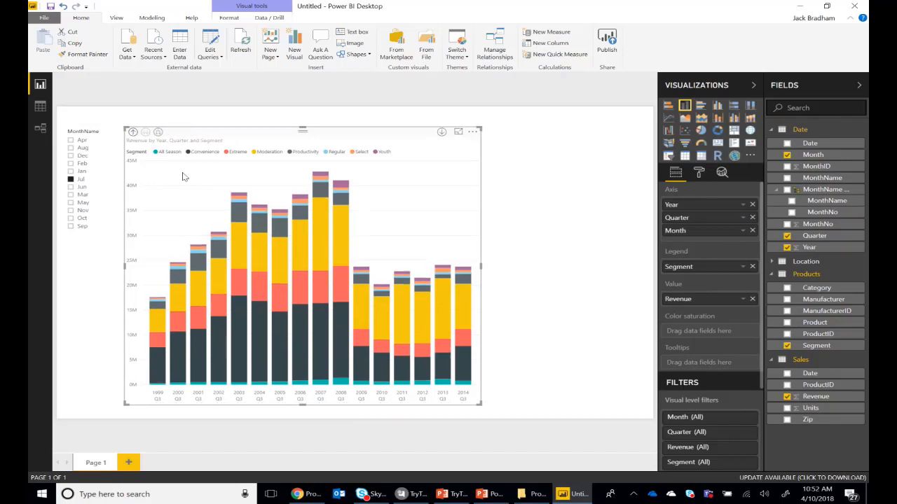
pyautogui.click(232, 259)
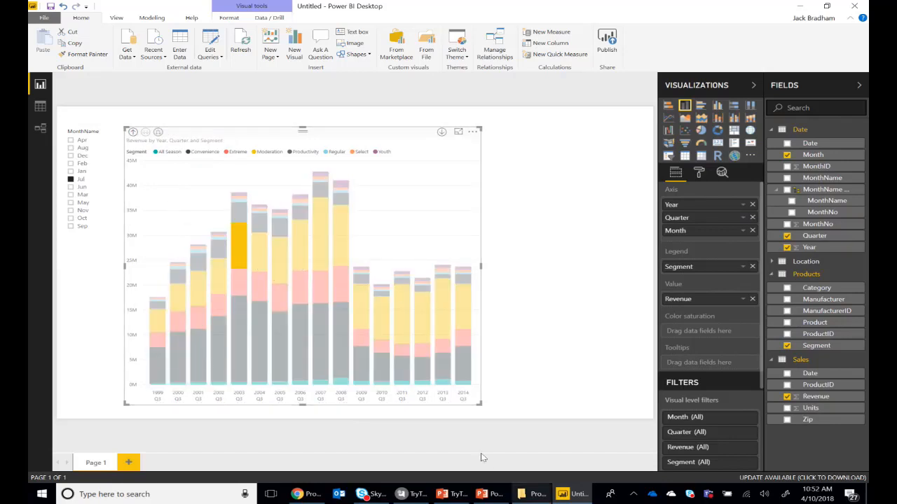
# Shrink the revenue chart on the report page and deselect it
pyautogui.moveTo(480, 404); pyautogui.dragTo(445, 328)
pyautogui.click(431, 344)
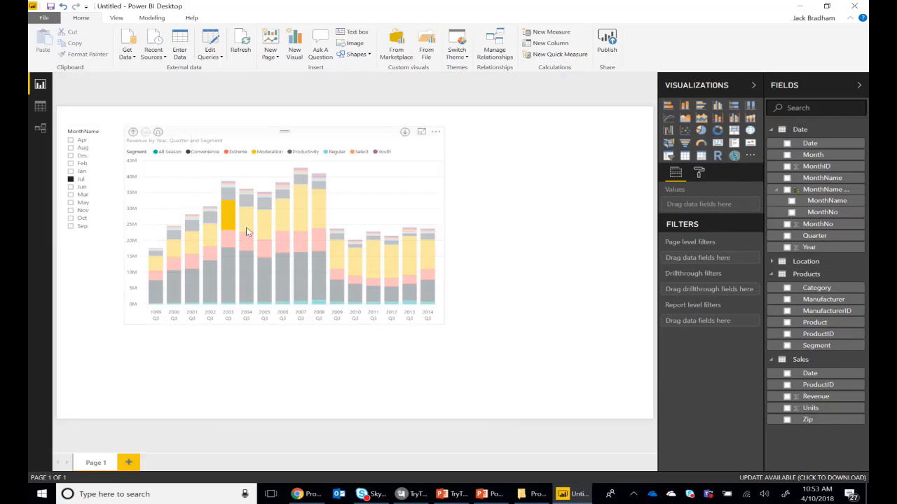
pyautogui.moveTo(255, 227)
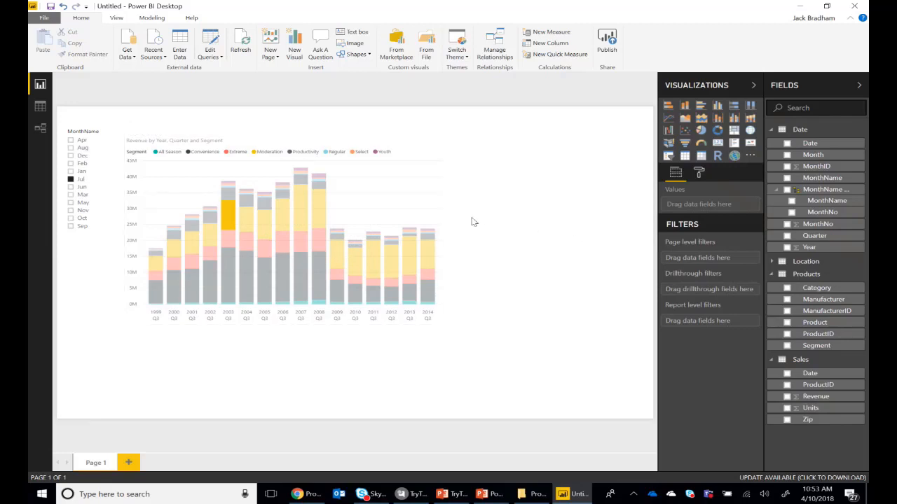
pyautogui.moveTo(423, 259)
# Save the report as a Power BI file named Sales Report in the desktop's Data folder
pyautogui.click(43, 18)
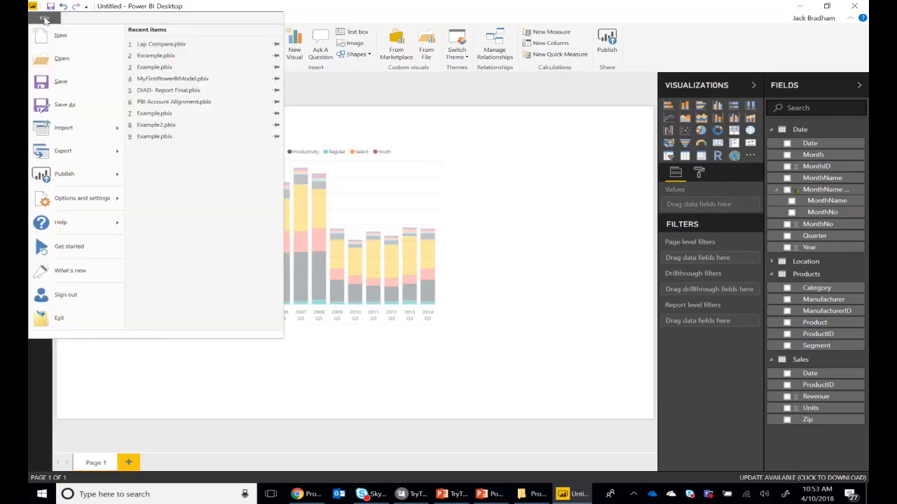
pyautogui.moveTo(70, 181)
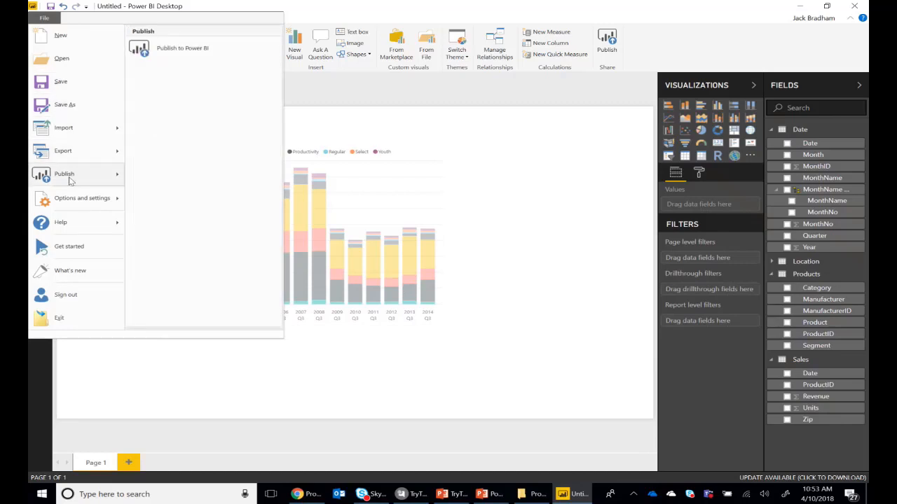
pyautogui.click(76, 83)
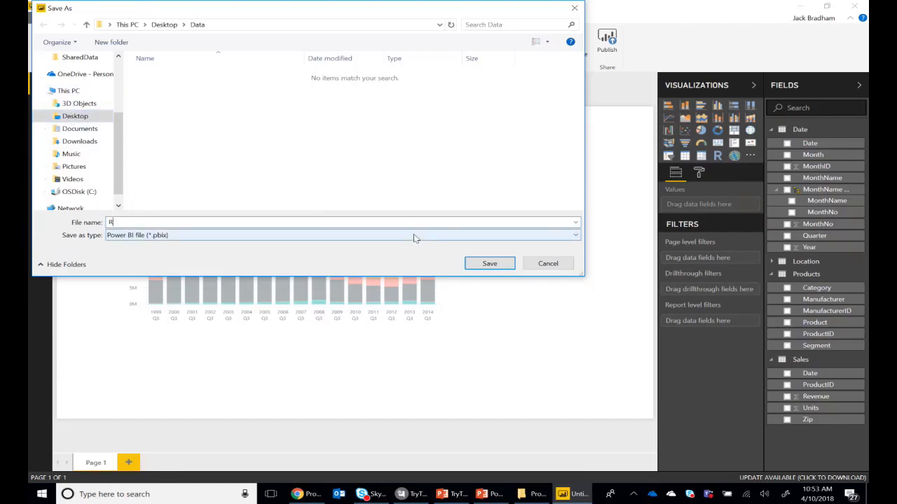
pyautogui.write('Sales Report')
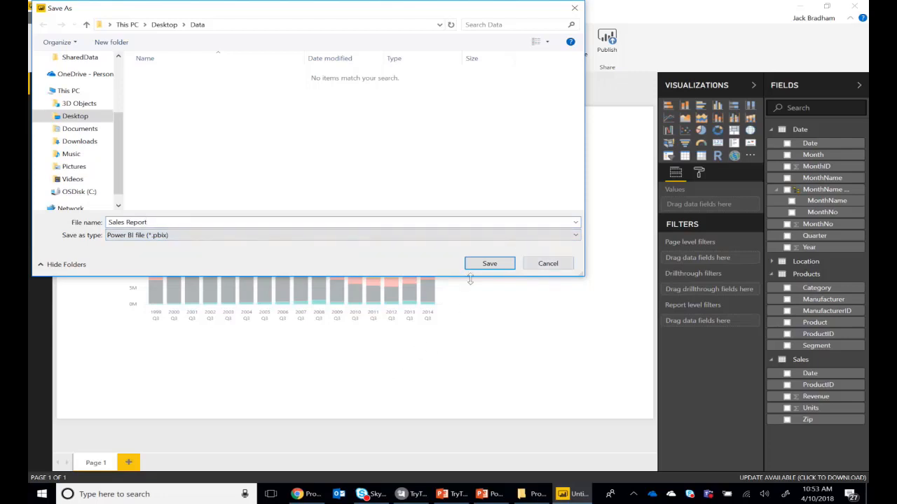
pyautogui.click(488, 268)
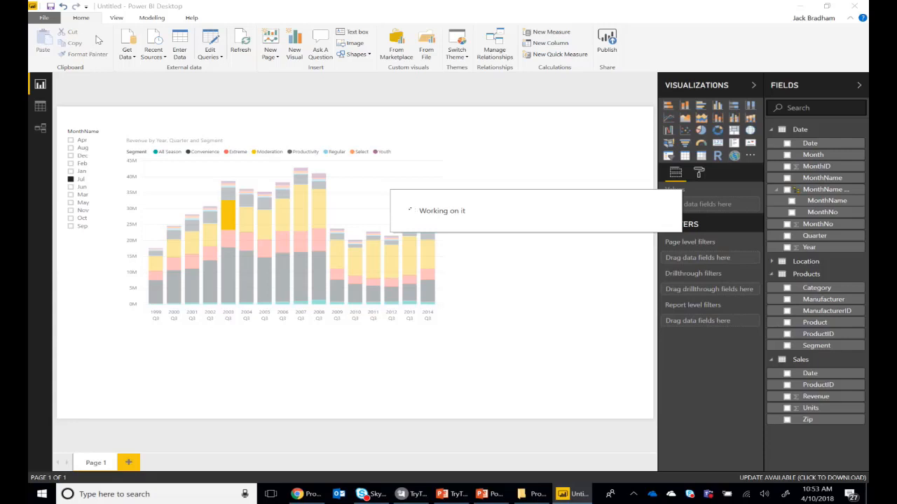
# Publish the report to the 1A TryThisATWork workspace and open the published Sales Report in the Power BI service
pyautogui.click(49, 19)
pyautogui.moveTo(70, 174)
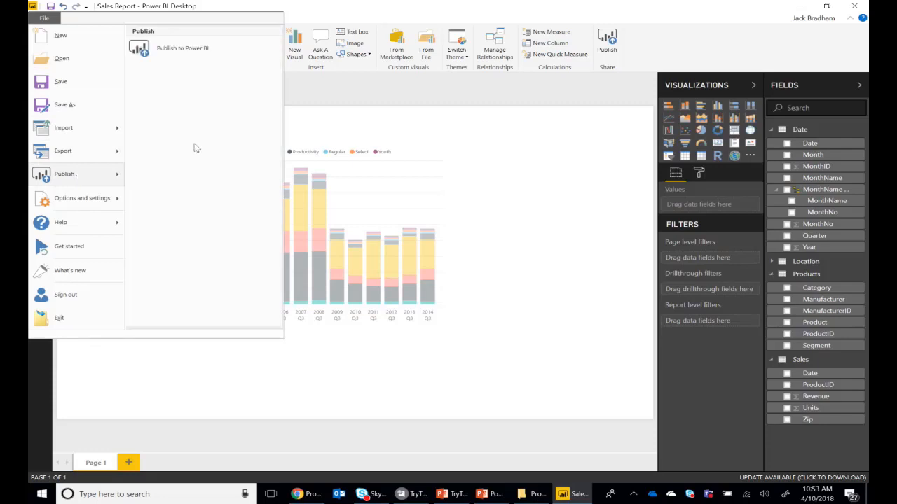
pyautogui.click(212, 53)
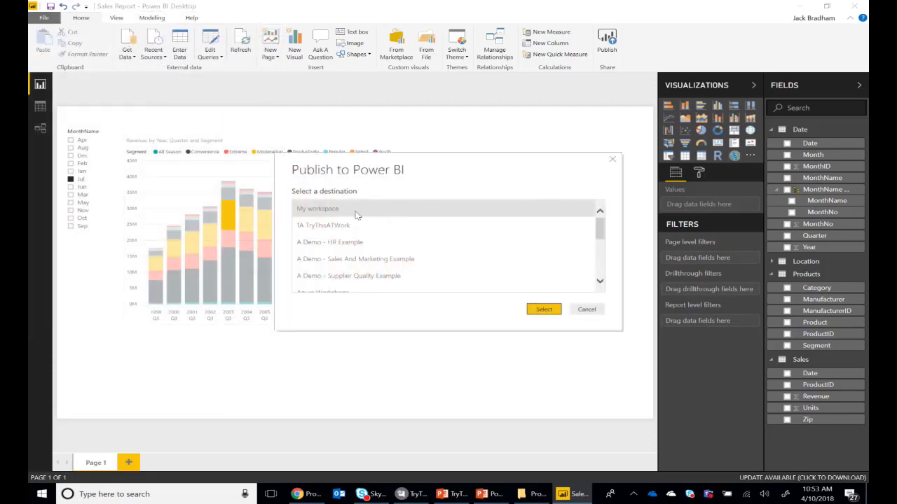
pyautogui.click(344, 231)
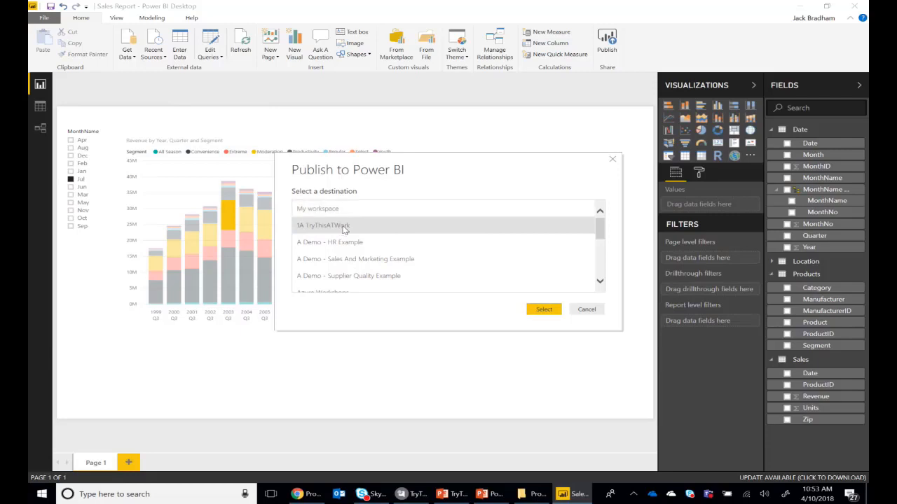
pyautogui.click(544, 310)
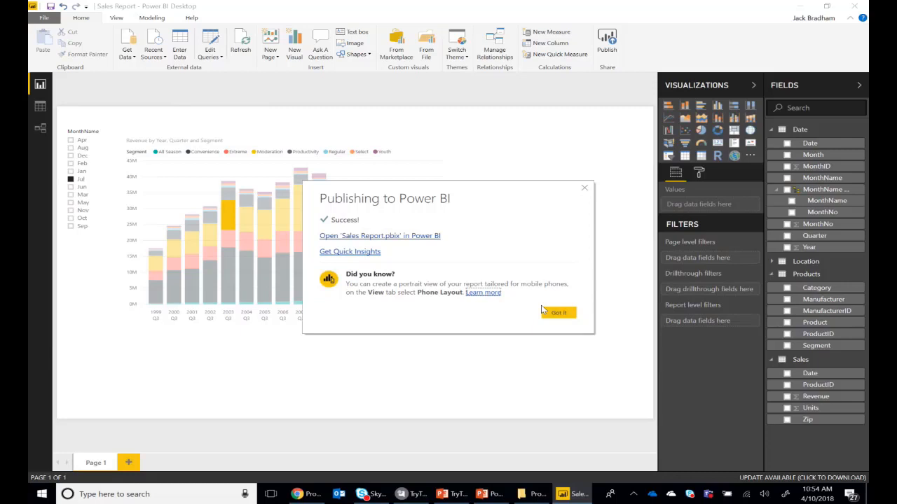
pyautogui.click(383, 237)
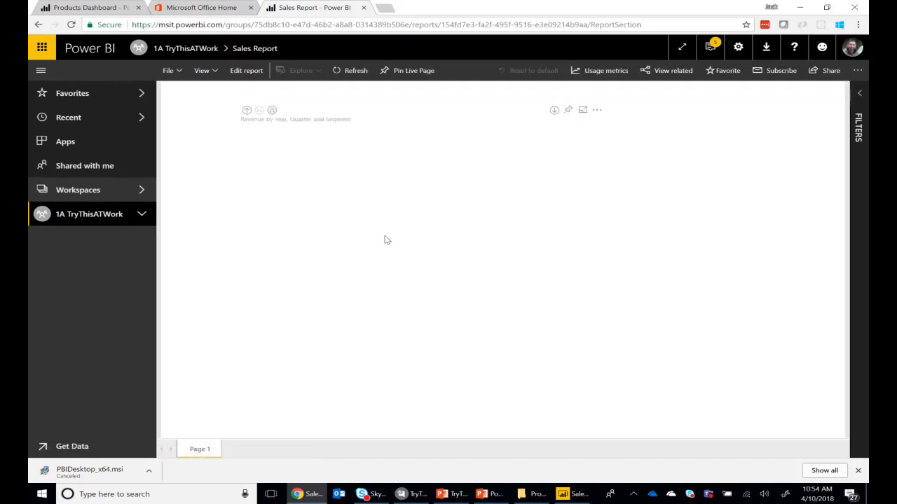
# Examine the Sales Report dataset in the 1A TryThisATWork workspace, including its Date, Location and Products fields and its available actions
pyautogui.click(143, 215)
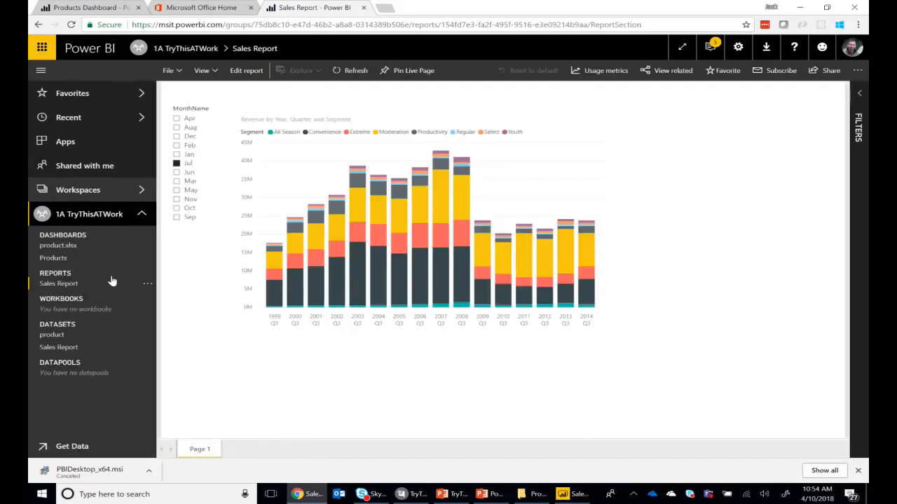
pyautogui.click(61, 348)
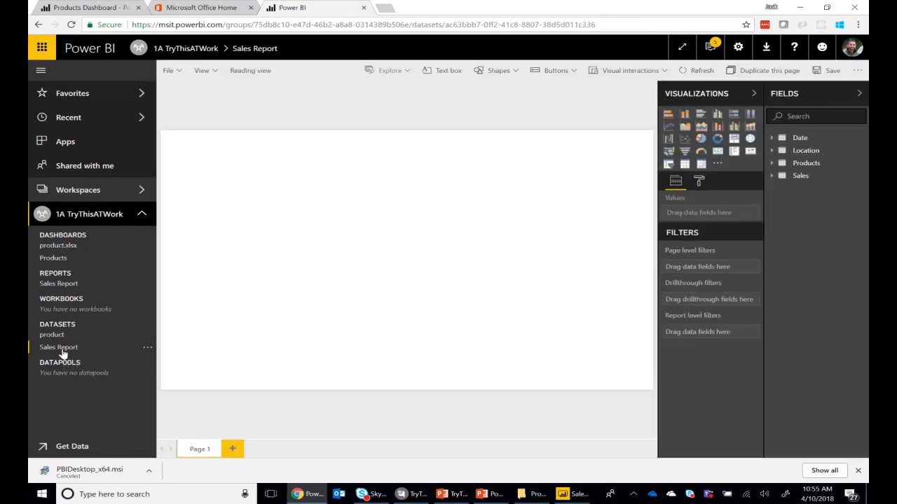
pyautogui.click(788, 142)
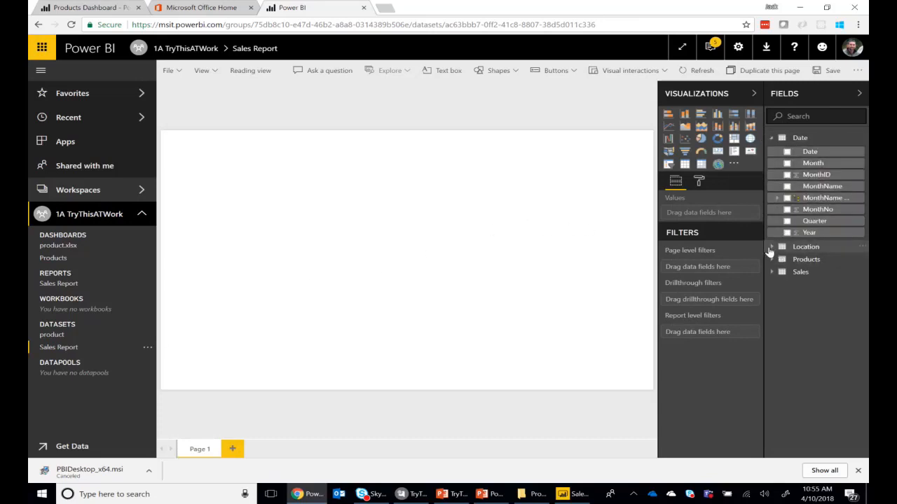
pyautogui.click(781, 247)
pyautogui.click(775, 333)
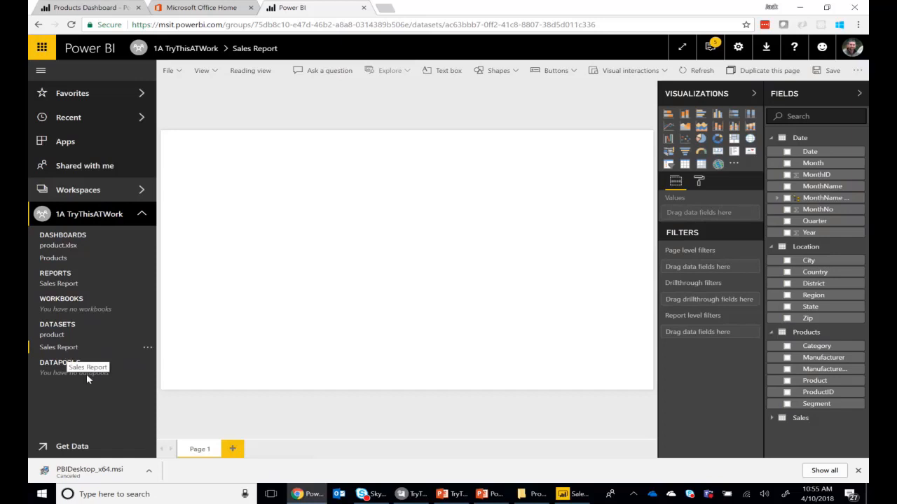
pyautogui.moveTo(563, 500)
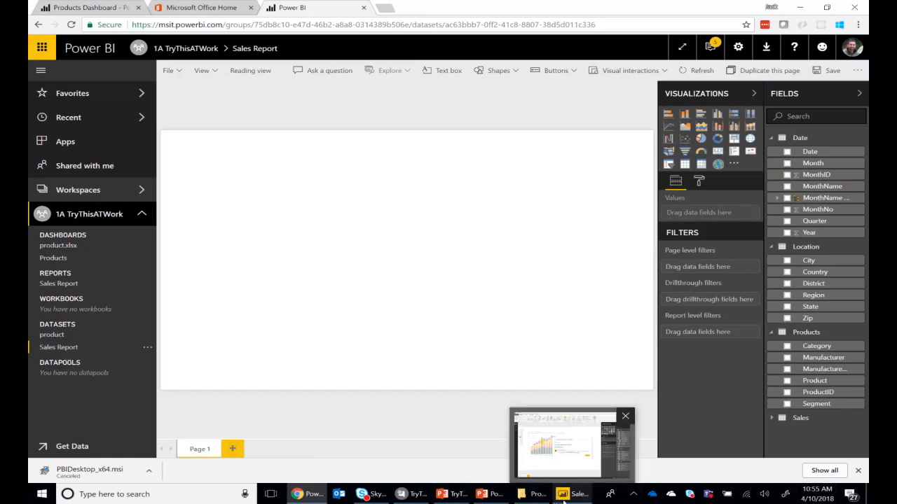
pyautogui.click(145, 349)
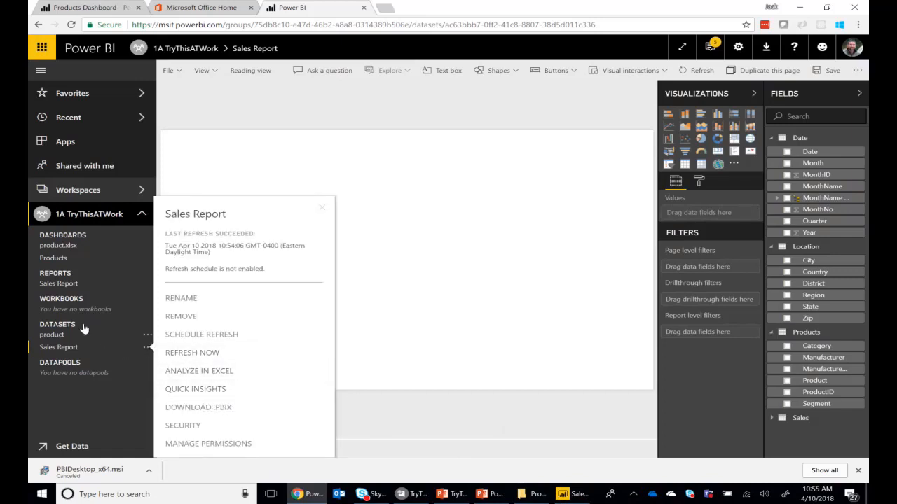
# Open the published Sales Report and pin its revenue chart to the existing Products dashboard
pyautogui.click(46, 287)
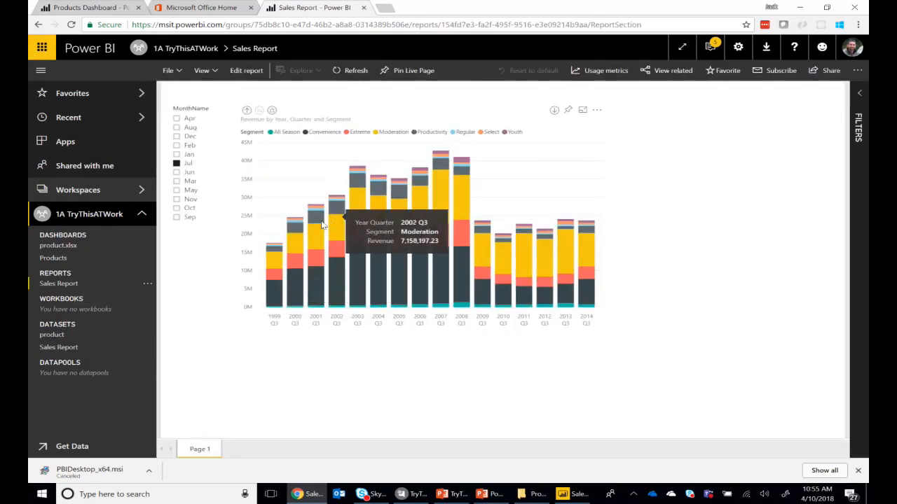
pyautogui.click(567, 113)
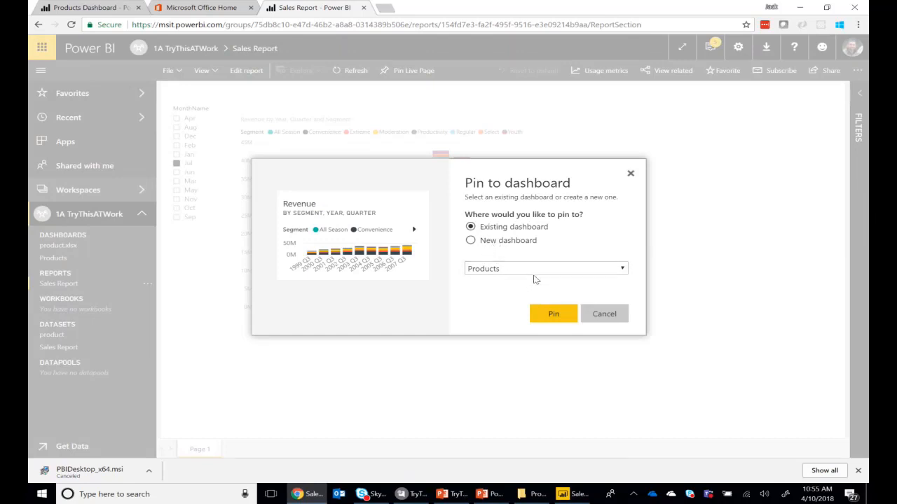
pyautogui.click(550, 320)
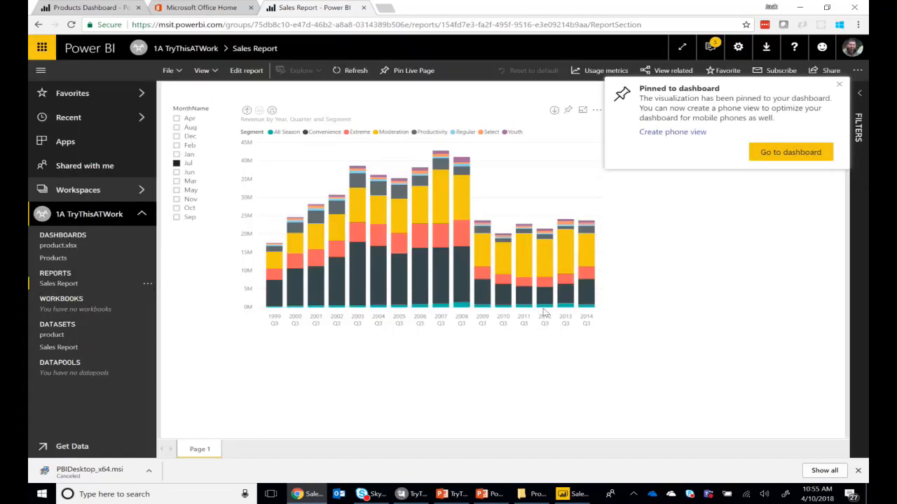
# Go to the Products dashboard and look over its tiles, including the pinned Revenue chart
pyautogui.click(789, 151)
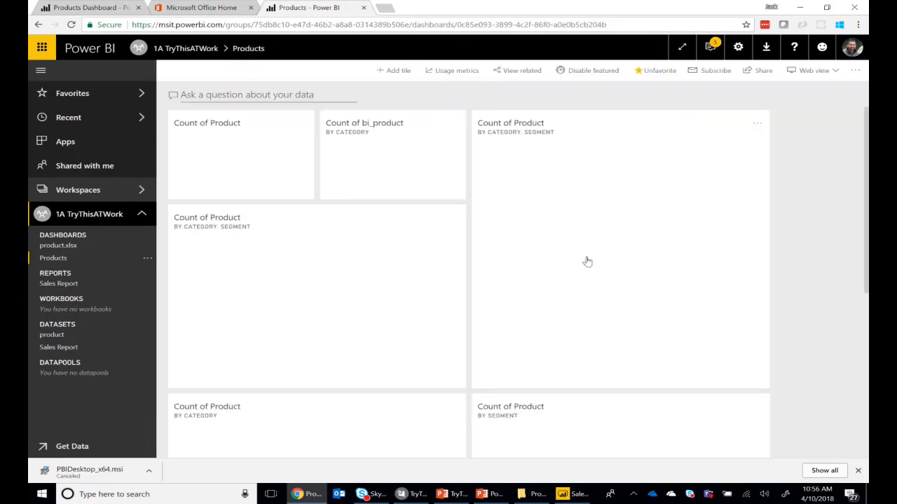
pyautogui.scroll(-5, 623, 280)
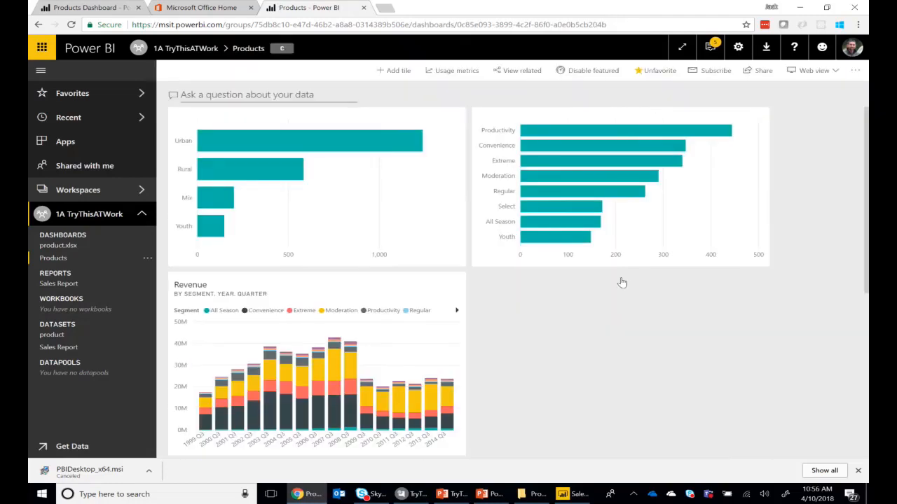
pyautogui.scroll(5, 619, 291)
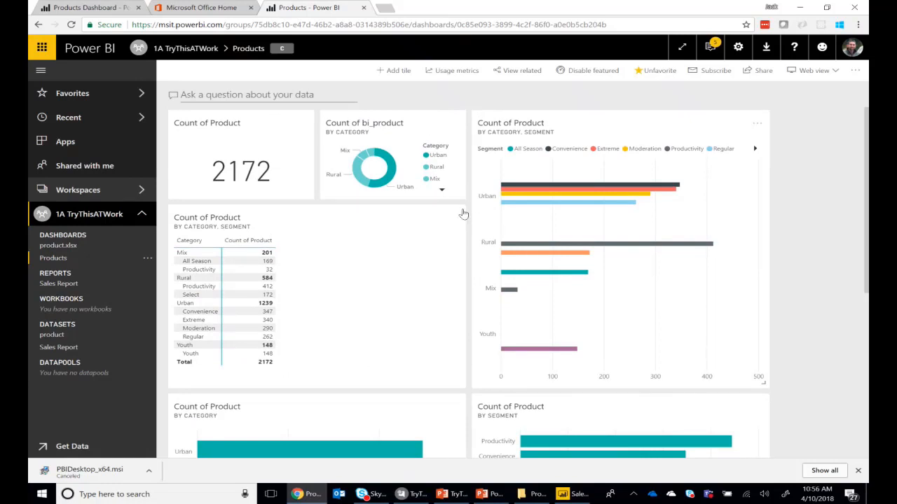
pyautogui.scroll(-5, 514, 284)
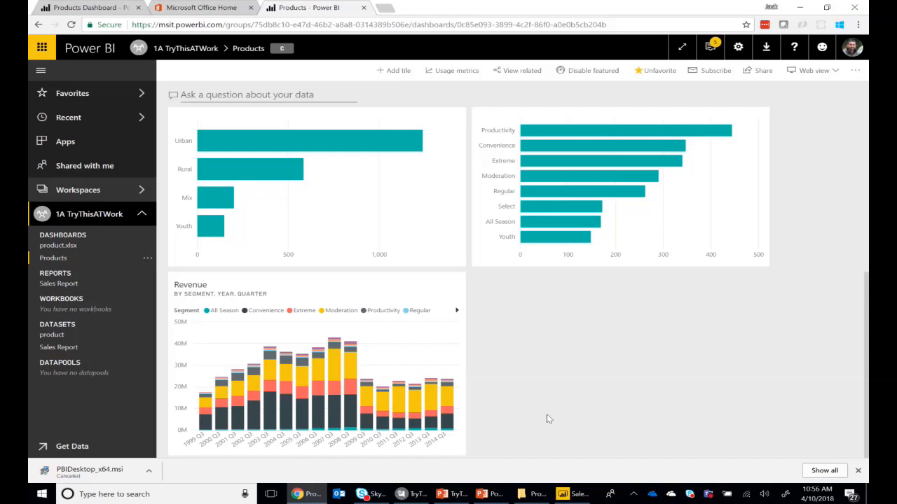
# Switch to Microsoft Teams and expand the Products Sales Demo team at its General channel
pyautogui.click(709, 493)
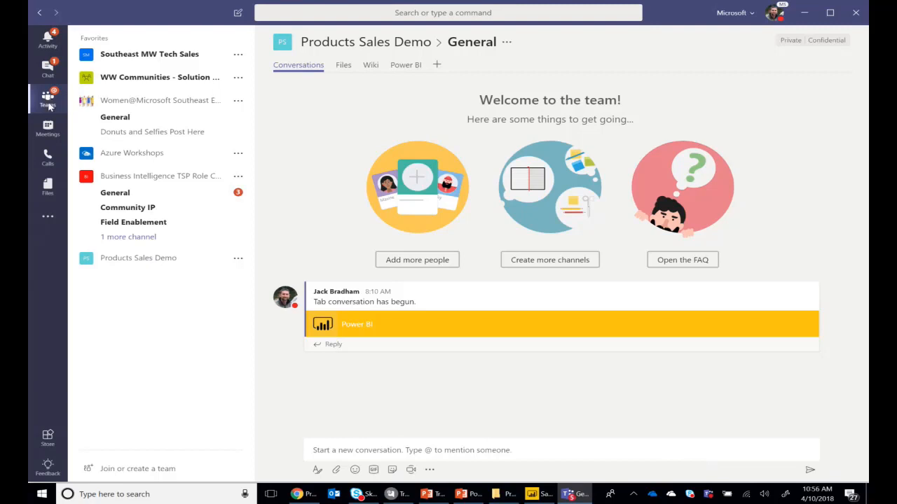
pyautogui.click(162, 238)
pyautogui.click(130, 260)
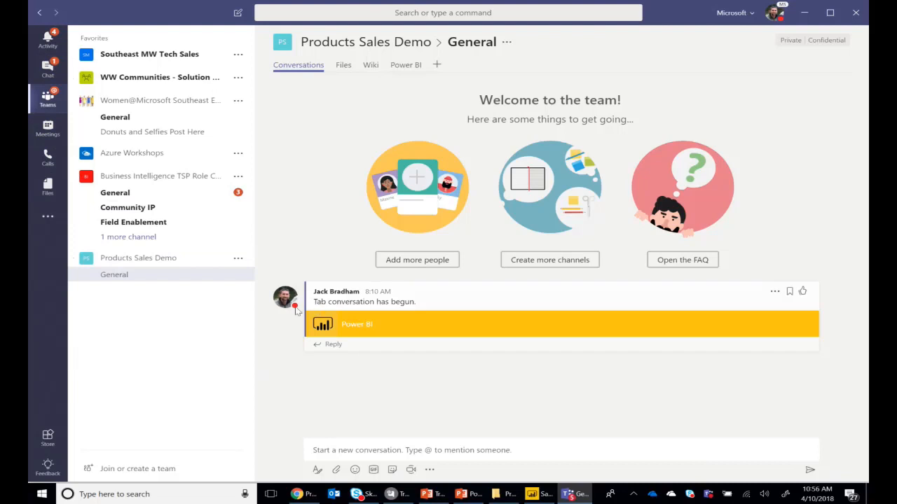
# Start a new Power BI tab in the General channel and name it Power BI Example
pyautogui.click(438, 65)
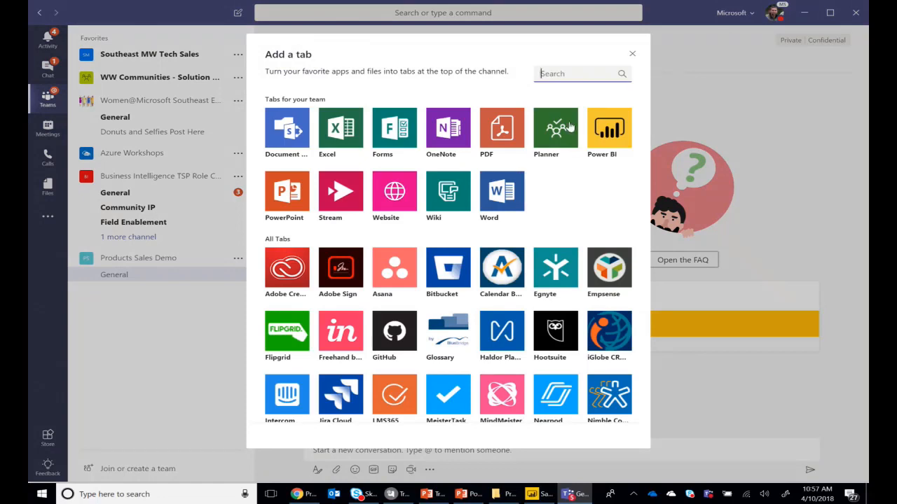
pyautogui.click(607, 134)
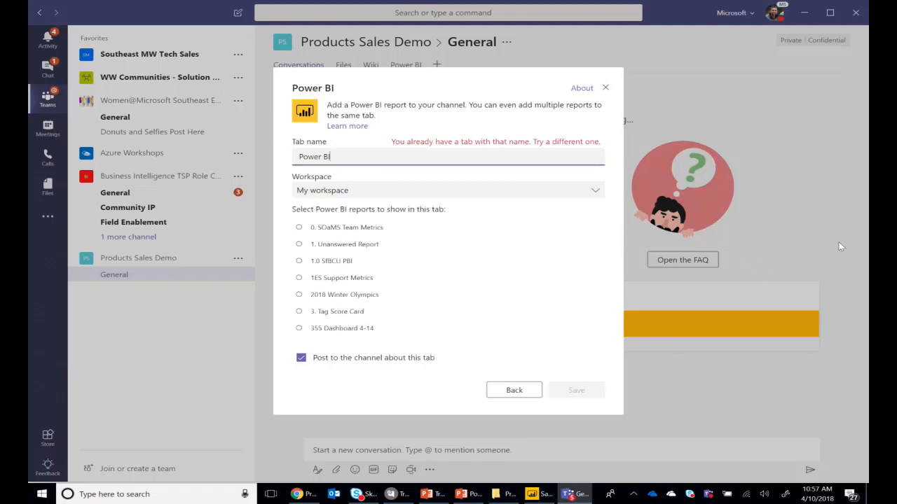
pyautogui.write('Example')
# Set the tab's workspace to 1A TryThisATWork, choose the Sales Report and save the tab
pyautogui.click(595, 190)
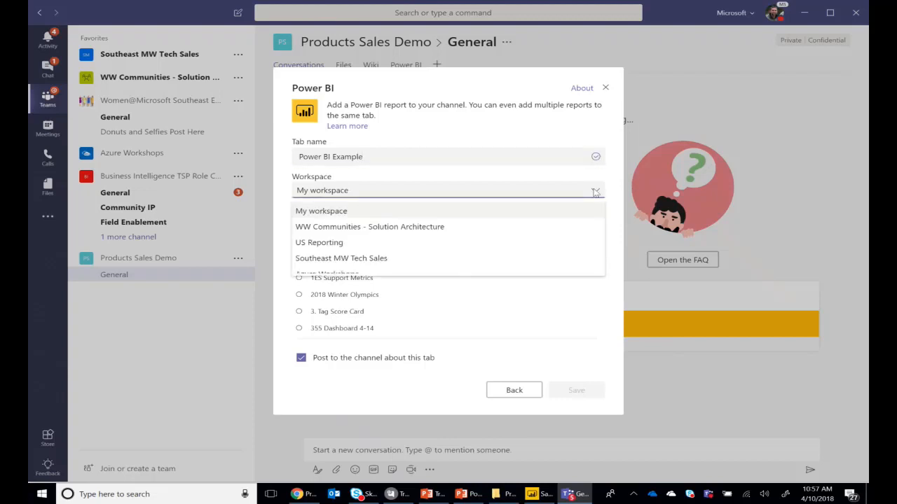
pyautogui.scroll(-3, 564, 231)
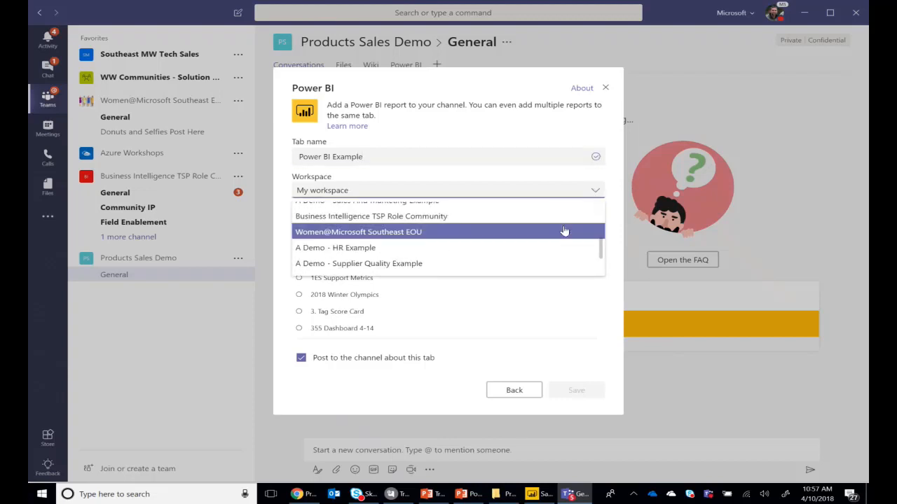
pyautogui.scroll(-3, 564, 231)
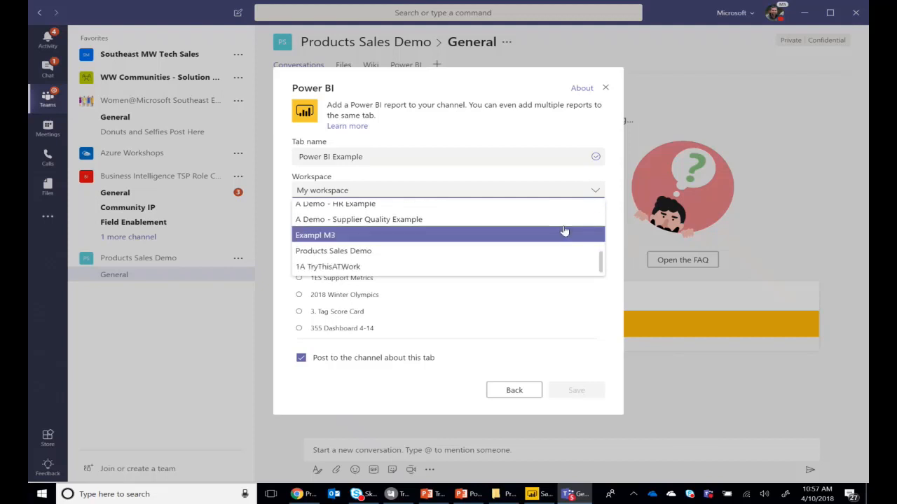
pyautogui.click(308, 270)
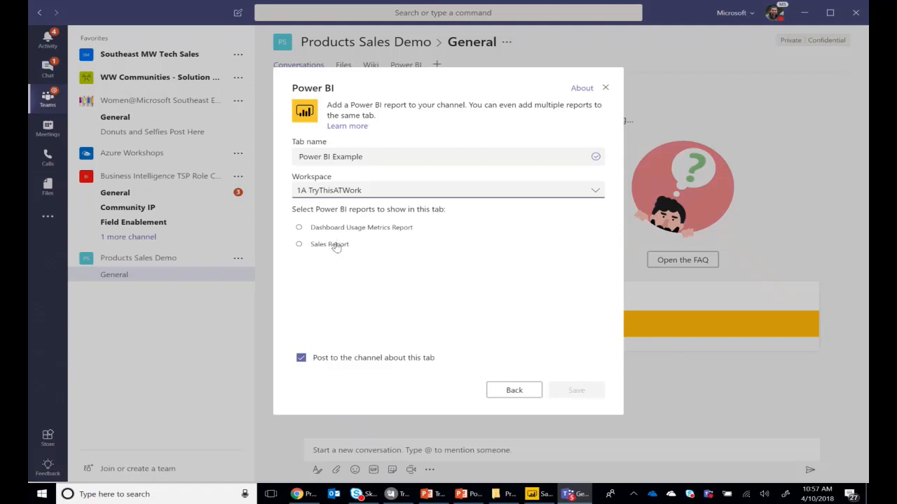
pyautogui.click(335, 245)
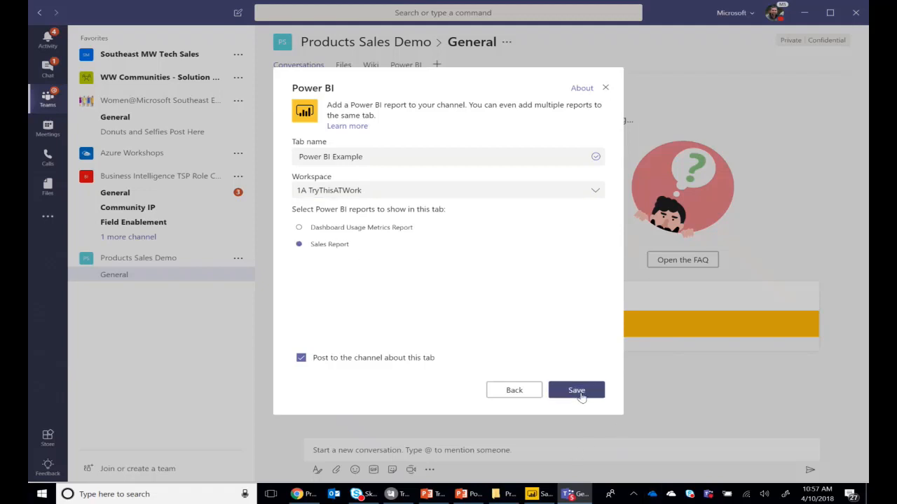
pyautogui.click(579, 395)
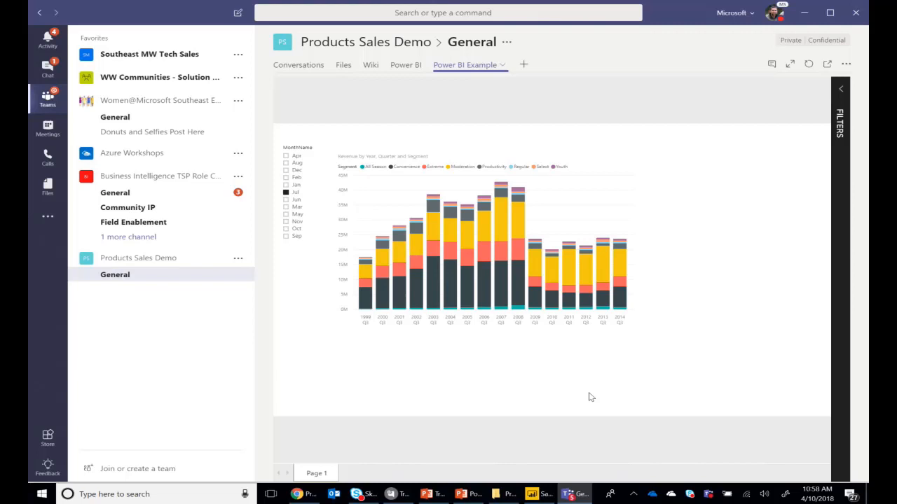
# Switch to Power BI Desktop, dismiss the publishing dialog and add a question visual with the text "Count"
pyautogui.click(556, 486)
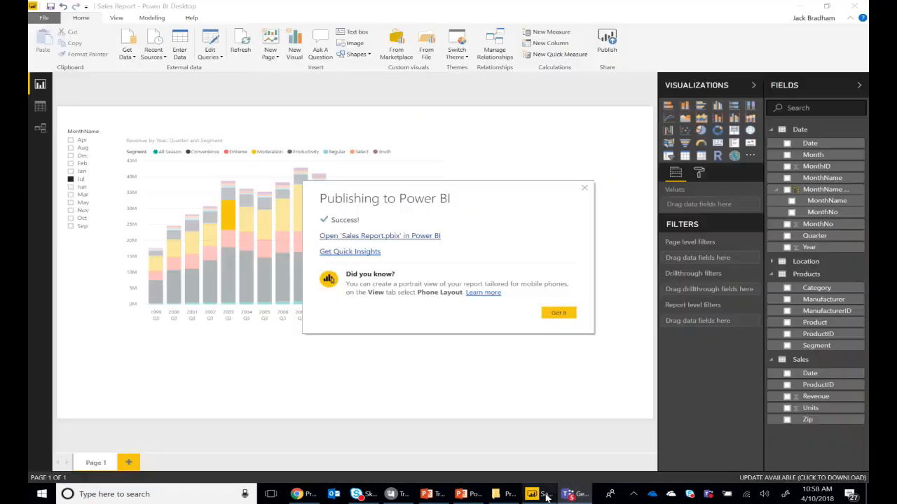
pyautogui.click(564, 315)
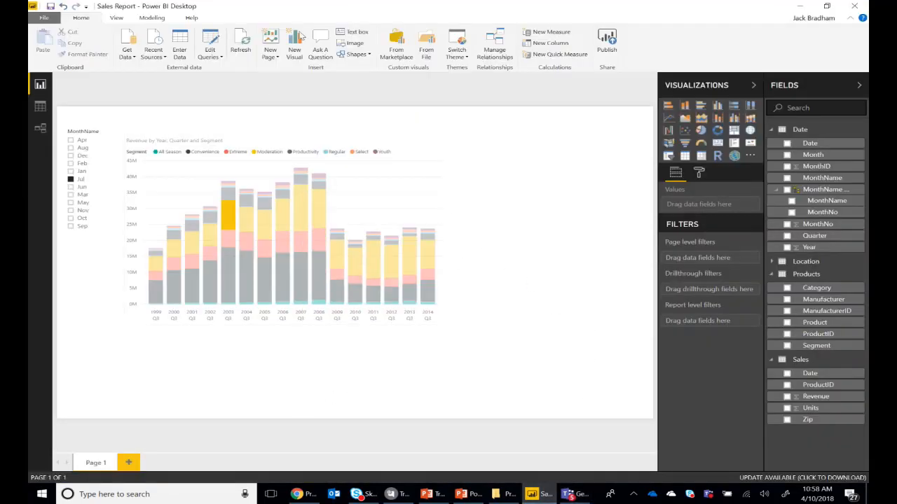
pyautogui.click(321, 45)
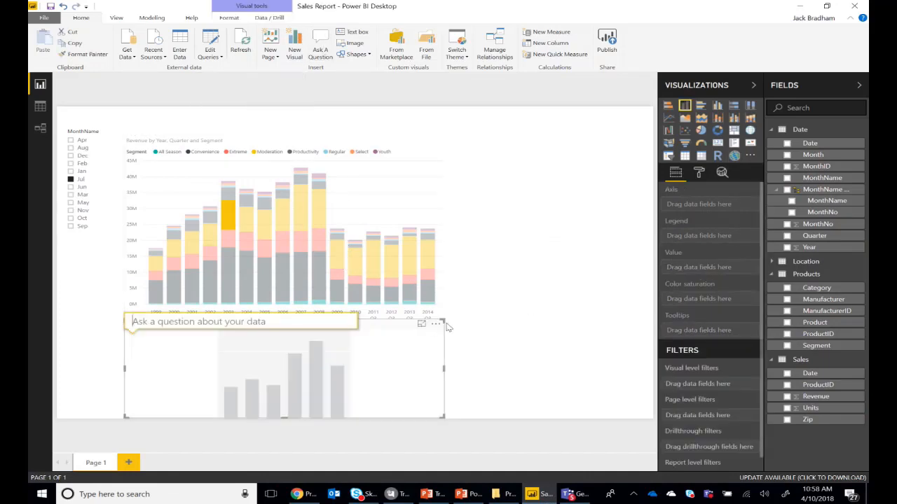
pyautogui.write('Count')
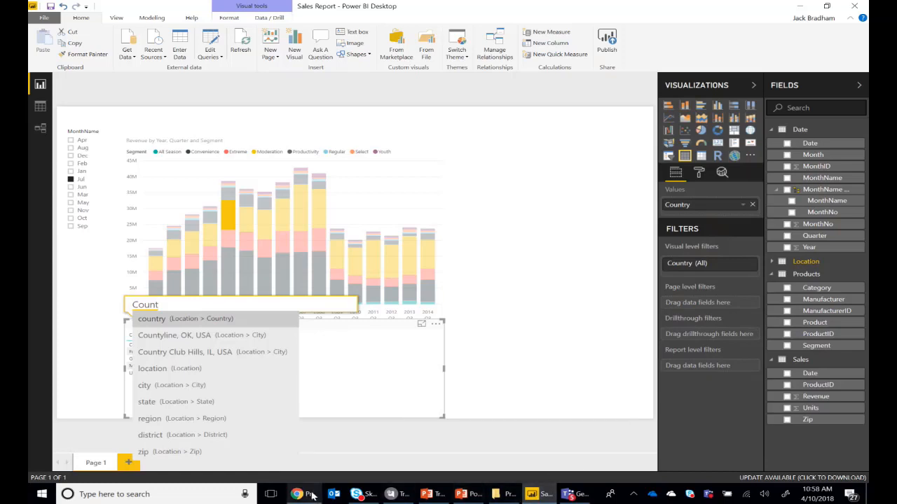
# Accept the OnePlus 5T mirroring request and switch to the AirServer Universal window showing the phone
pyautogui.moveTo(313, 497)
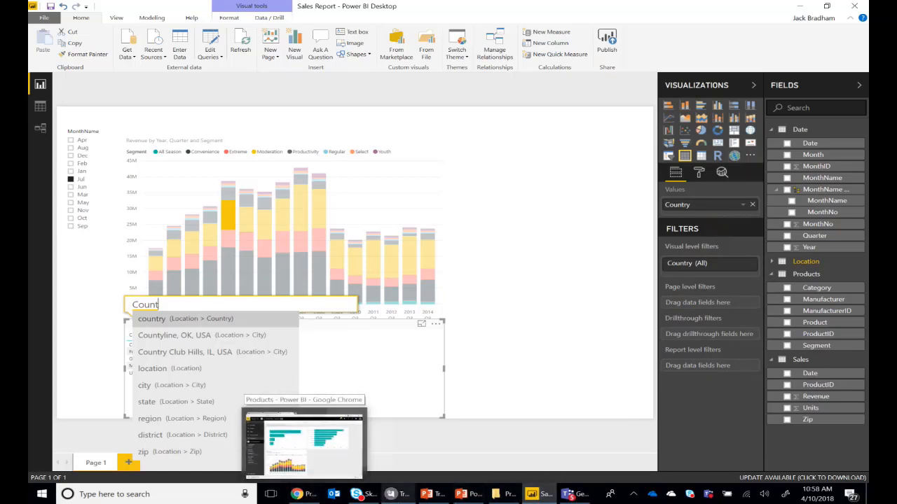
pyautogui.moveTo(495, 502)
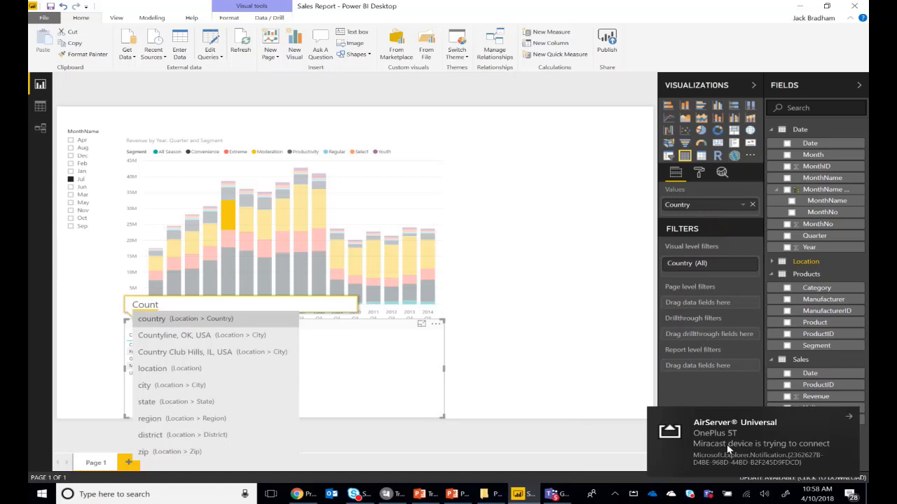
pyautogui.click(726, 444)
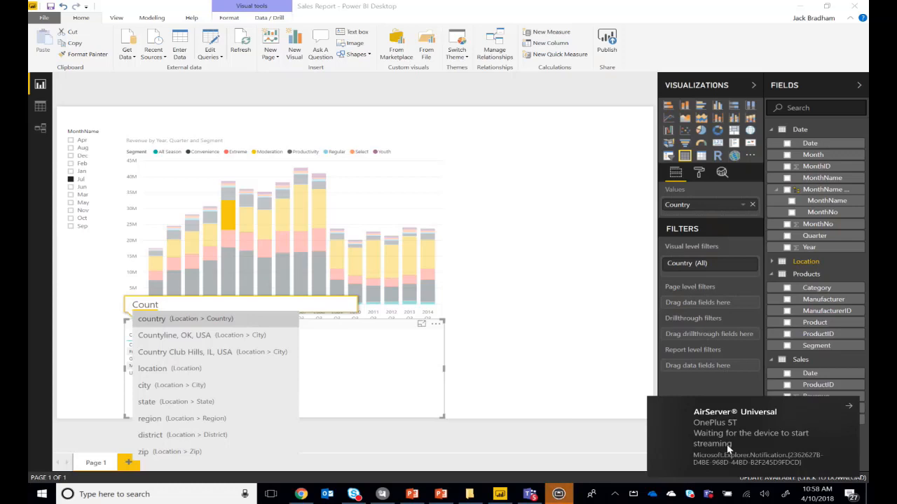
pyautogui.click(560, 495)
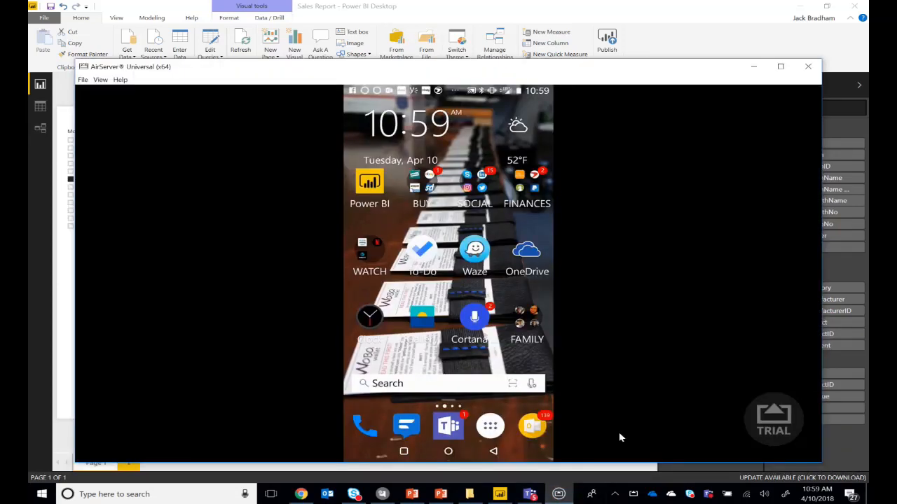